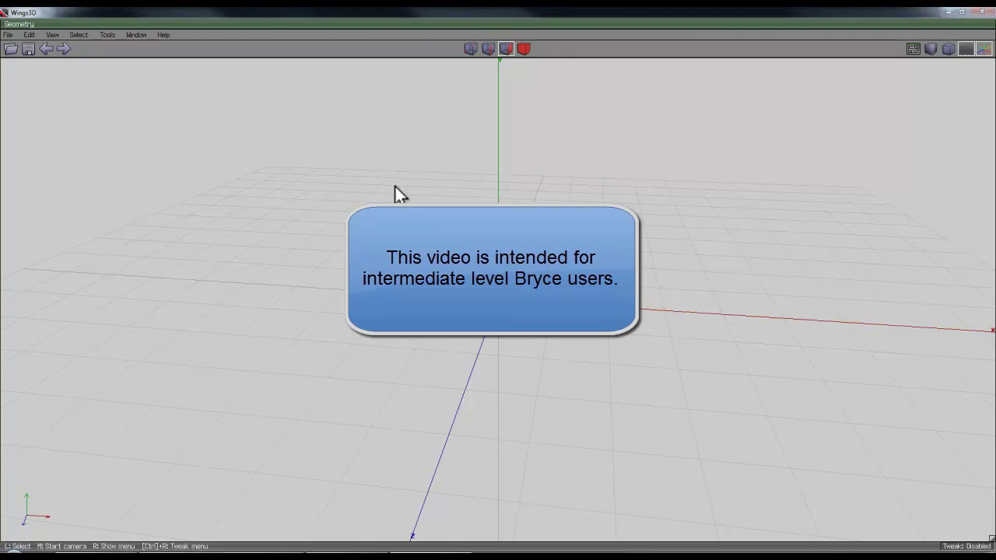
Step: Create a cube and bevel its four vertical edges to form an octagonal prism
{"action": "right_click", "coordinate": [417, 200]}
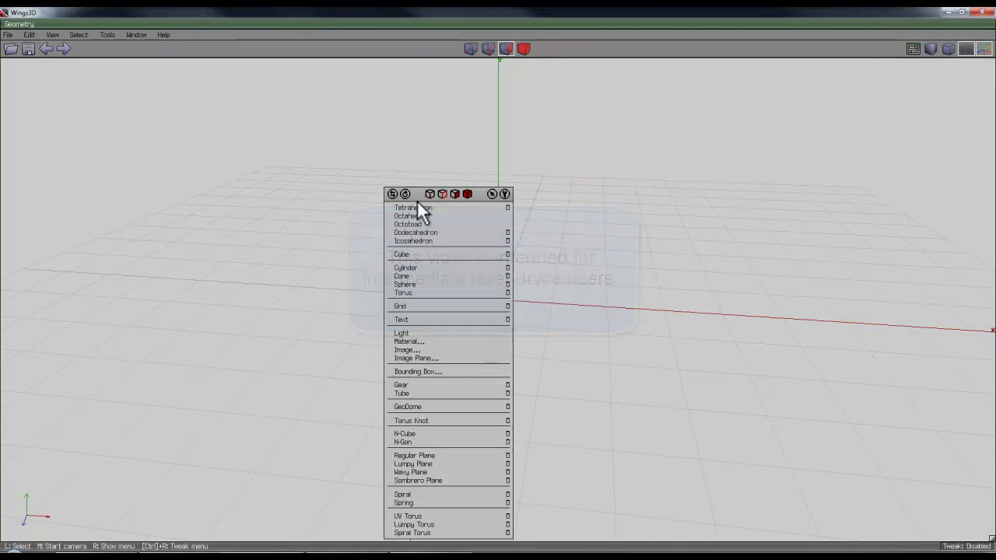
{"action": "left_click", "coordinate": [408, 254]}
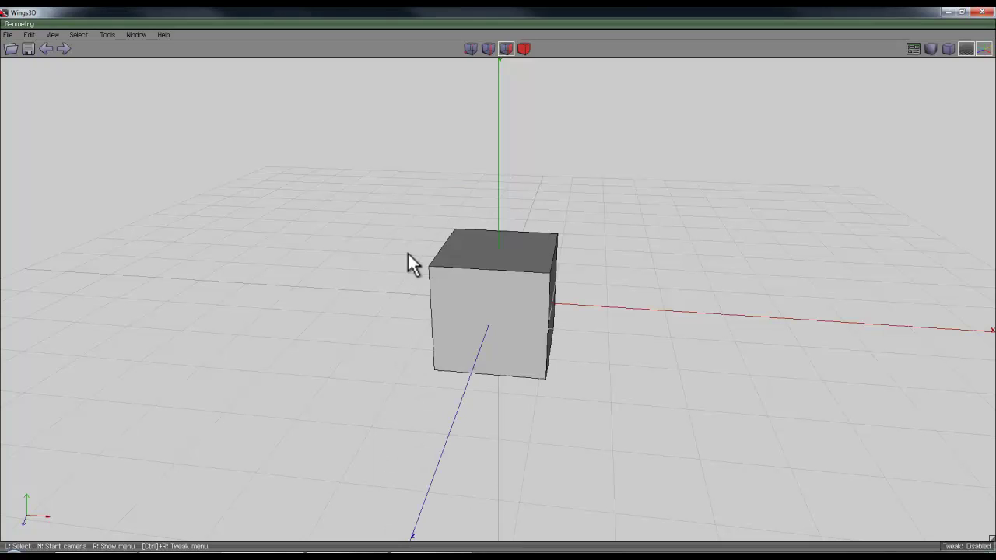
{"action": "left_click", "coordinate": [489, 48]}
{"action": "left_click", "coordinate": [548, 311]}
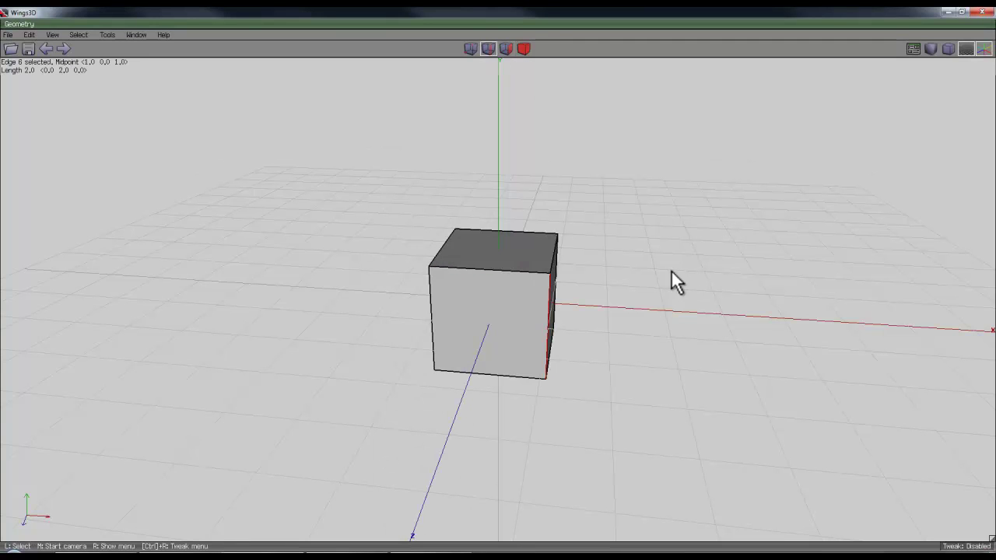
{"action": "key", "text": "g"}
{"action": "right_click", "coordinate": [575, 171]}
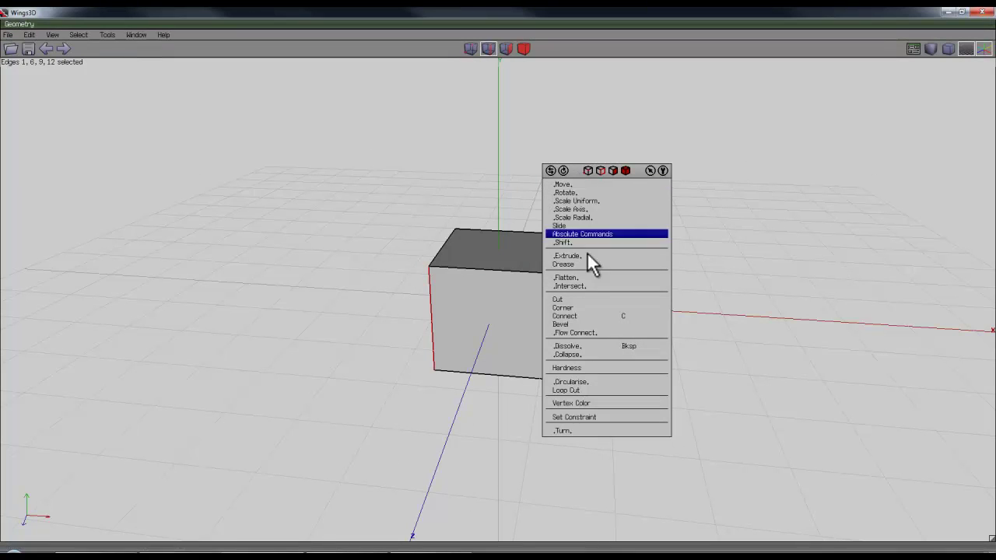
{"action": "left_click", "coordinate": [580, 317]}
{"action": "left_click", "coordinate": [498, 284]}
Step: Mirror the octagonal prism across its four bevelled faces and smooth all top and bottom faces twice into rounded lobes
{"action": "right_click", "coordinate": [589, 224]}
{"action": "left_click", "coordinate": [622, 427]}
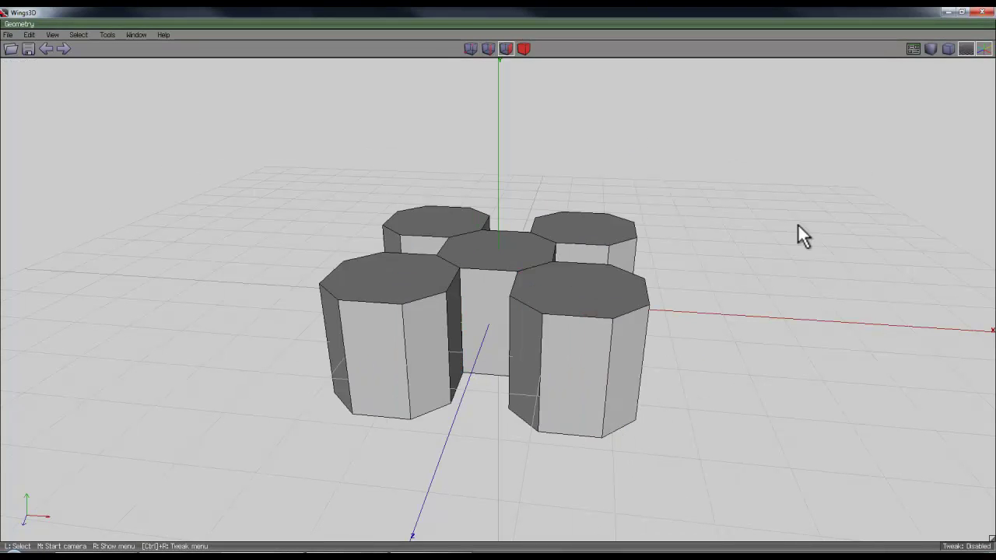
{"action": "left_click", "coordinate": [507, 258]}
{"action": "key", "text": "i"}
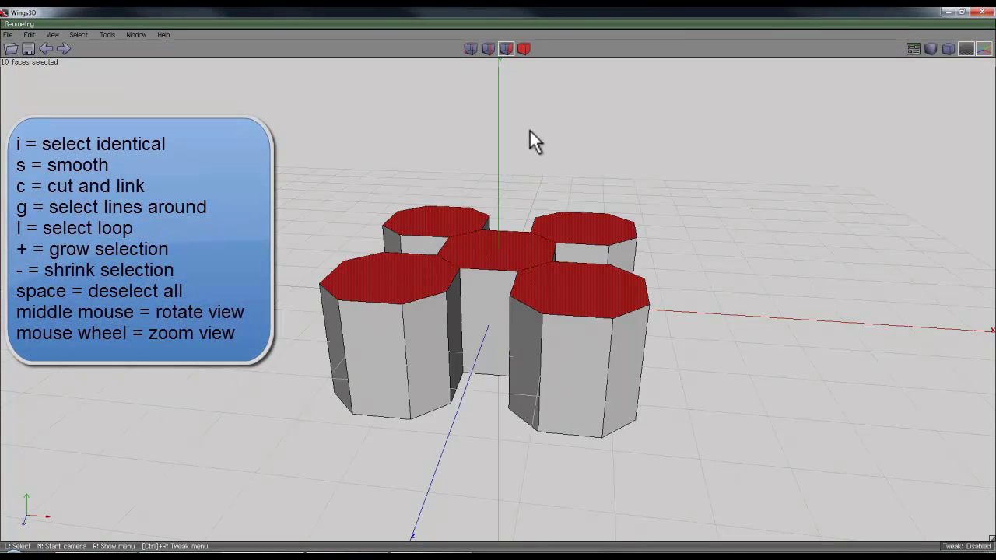
{"action": "key", "text": "s"}
{"action": "middle_click_drag", "start_coordinate": [459, 365], "coordinate": [596, 166]}
{"action": "key", "text": "s"}
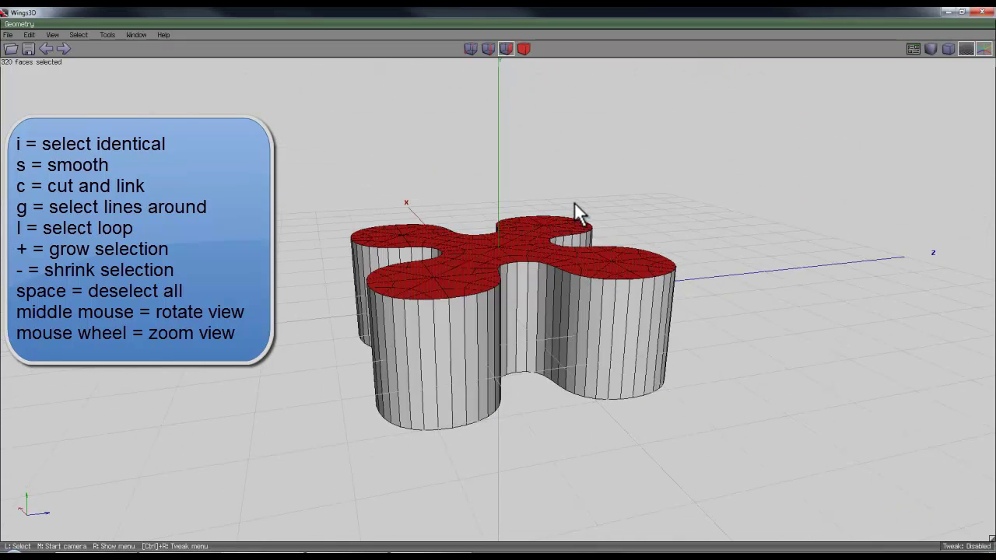
{"action": "middle_click_drag", "start_coordinate": [574, 203], "coordinate": [499, 285]}
{"action": "right_click", "coordinate": [500, 284]}
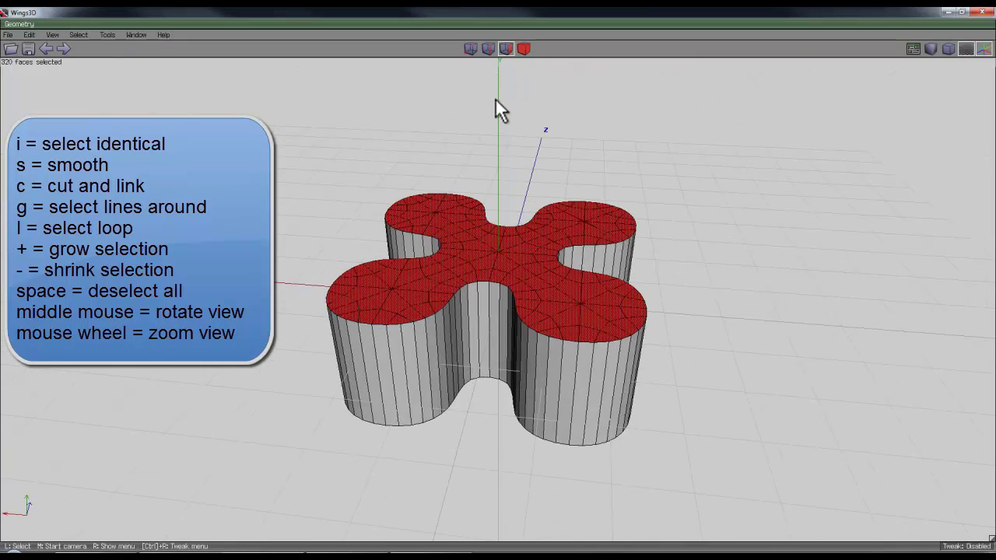
Step: Connect all vertical side edges into a horizontal edge loop and slide that loop down close to the shape's base
{"action": "key", "text": "space"}
{"action": "left_click", "coordinate": [487, 49]}
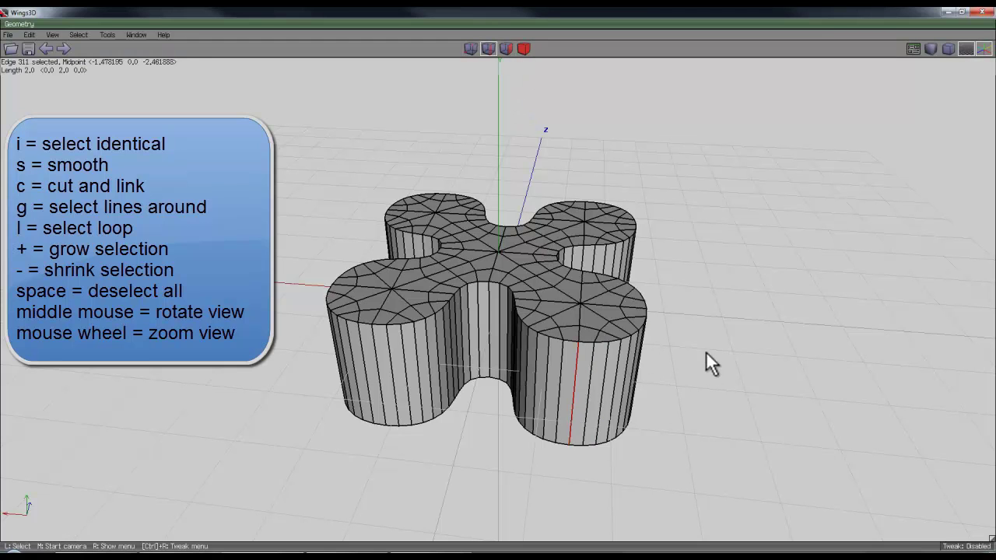
{"action": "key", "text": "i"}
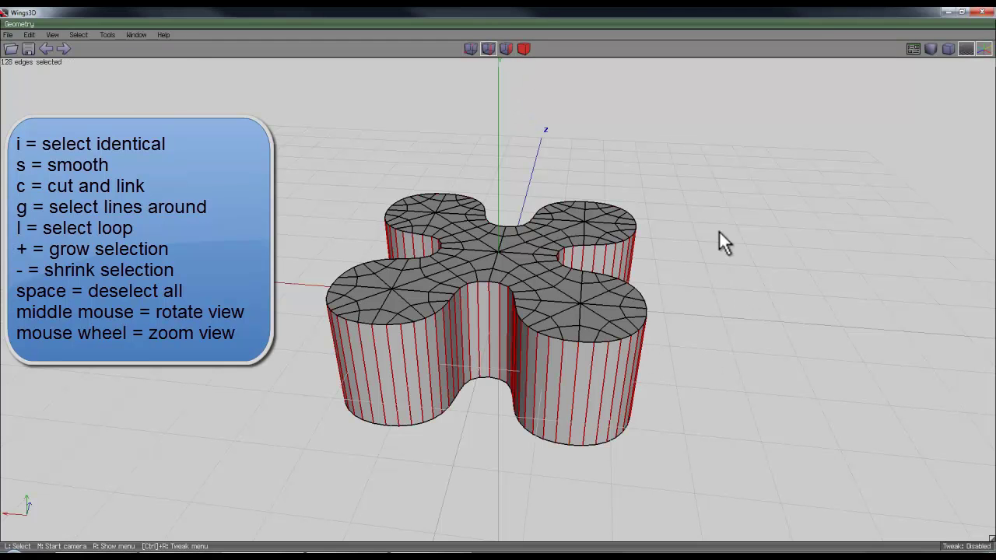
{"action": "key", "text": "c"}
{"action": "right_click", "coordinate": [555, 115]}
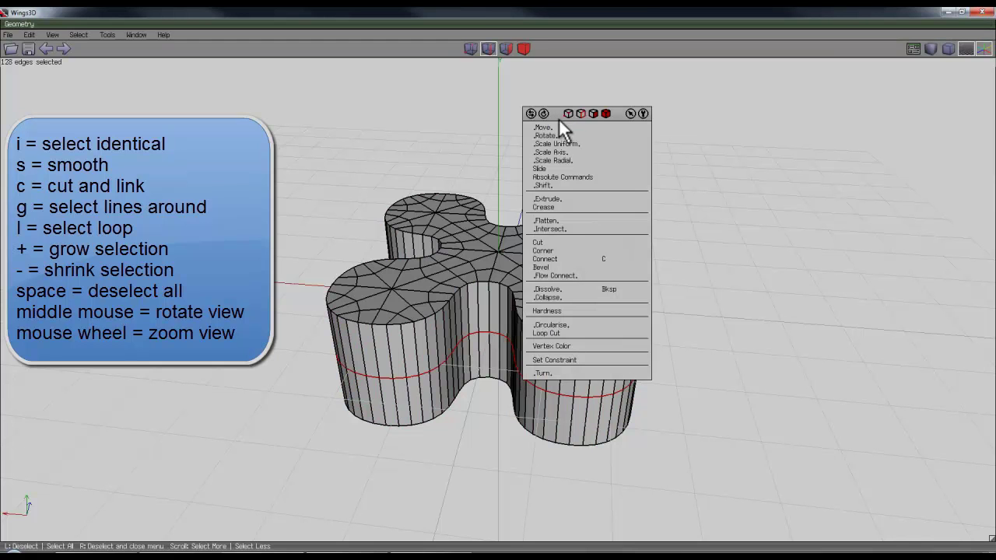
{"action": "left_click", "coordinate": [558, 167]}
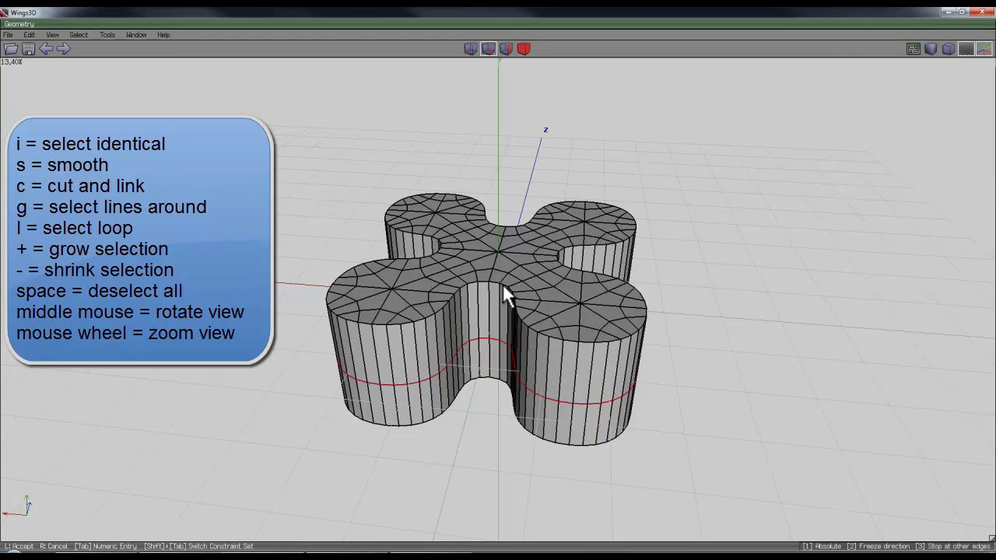
{"action": "left_click", "coordinate": [516, 305]}
Step: Bevel the lower edge loop into a narrow band of faces around the base
{"action": "middle_click_drag", "start_coordinate": [706, 369], "coordinate": [695, 246]}
{"action": "right_click", "coordinate": [695, 248]}
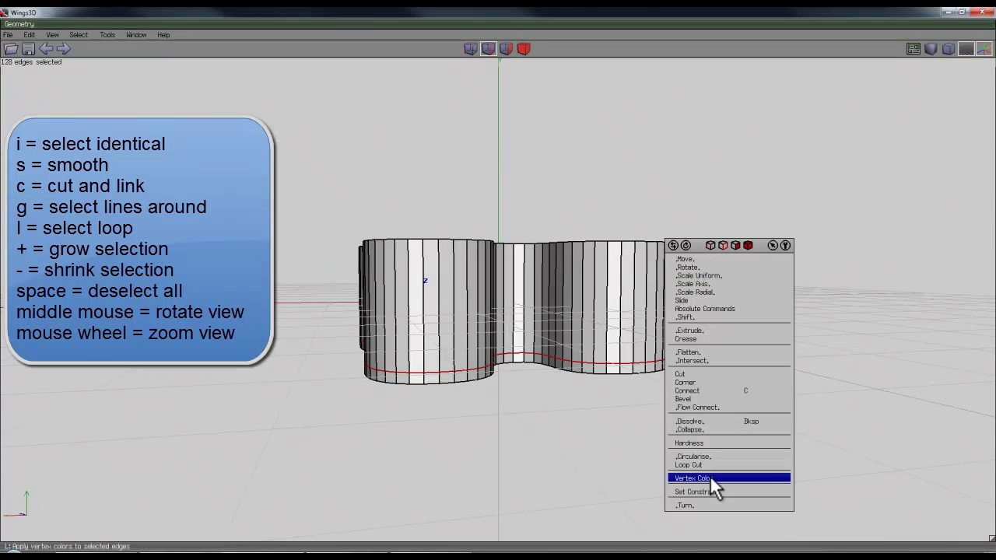
{"action": "left_click", "coordinate": [699, 399]}
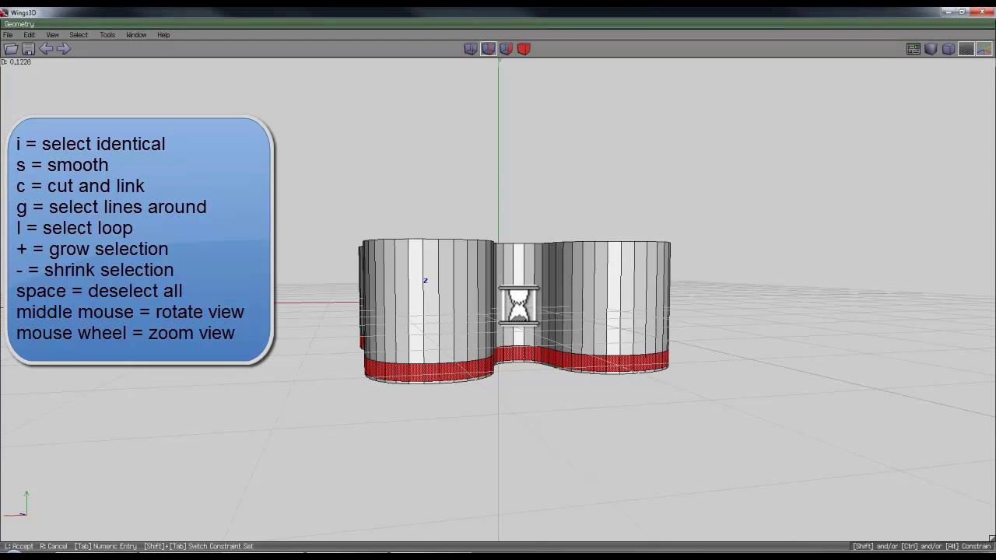
{"action": "left_click", "coordinate": [699, 352]}
Step: Extrude the narrow face band outward along its normal by about 0.27 to form a base flange
{"action": "right_click", "coordinate": [700, 324]}
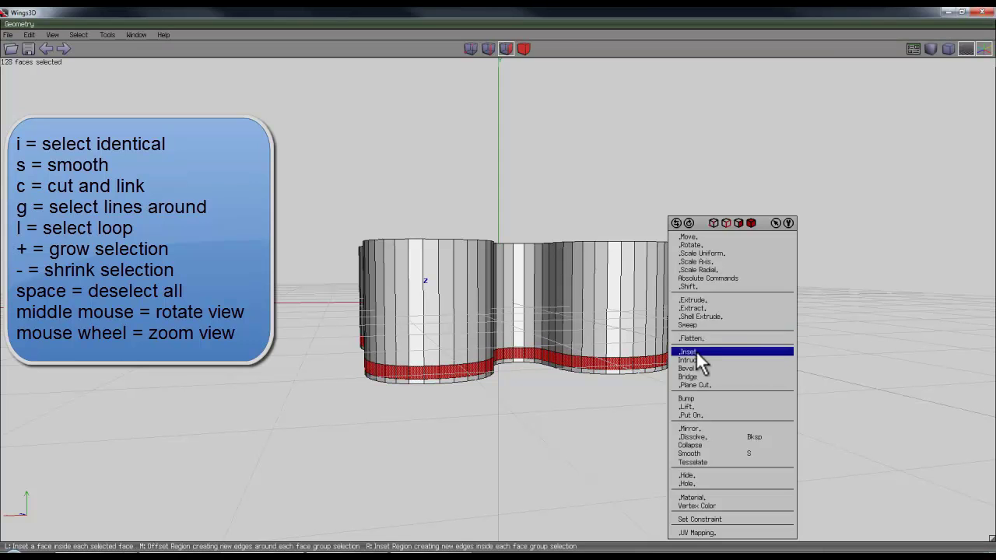
{"action": "left_click", "coordinate": [697, 317]}
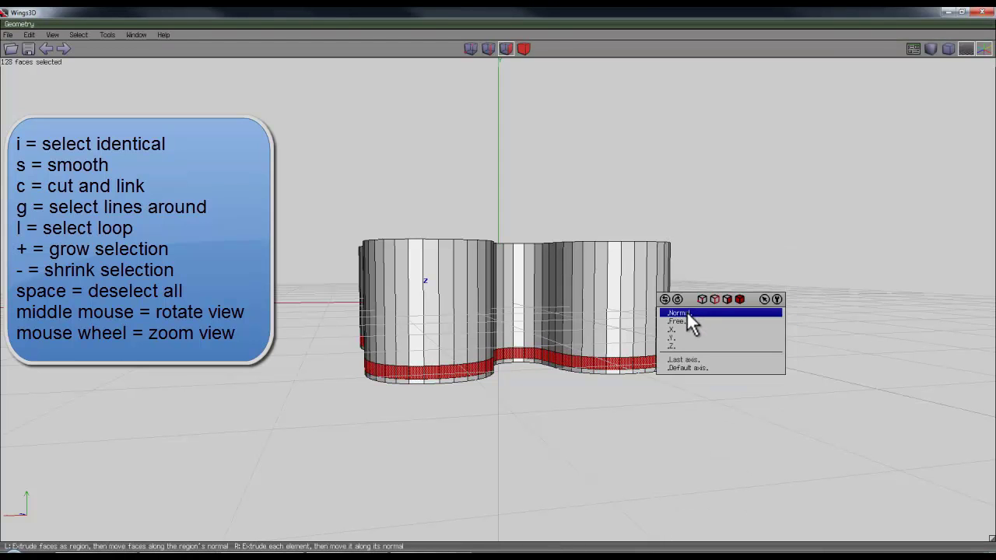
{"action": "left_click", "coordinate": [691, 314]}
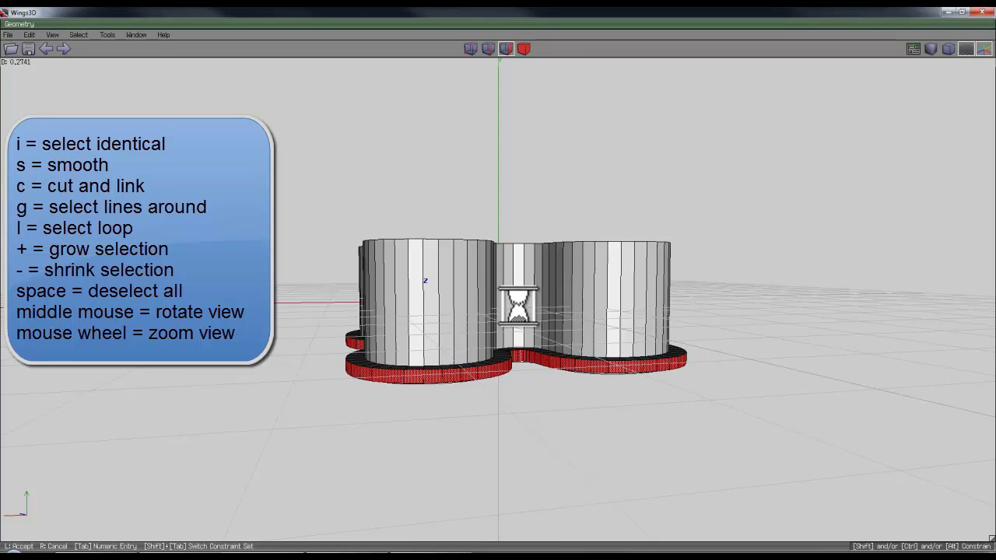
{"action": "left_click", "coordinate": [689, 325]}
{"action": "middle_click", "coordinate": [689, 325]}
{"action": "scroll", "coordinate": [497, 285], "scroll_direction": "up", "scroll_amount": 5}
{"action": "left_click", "coordinate": [496, 285]}
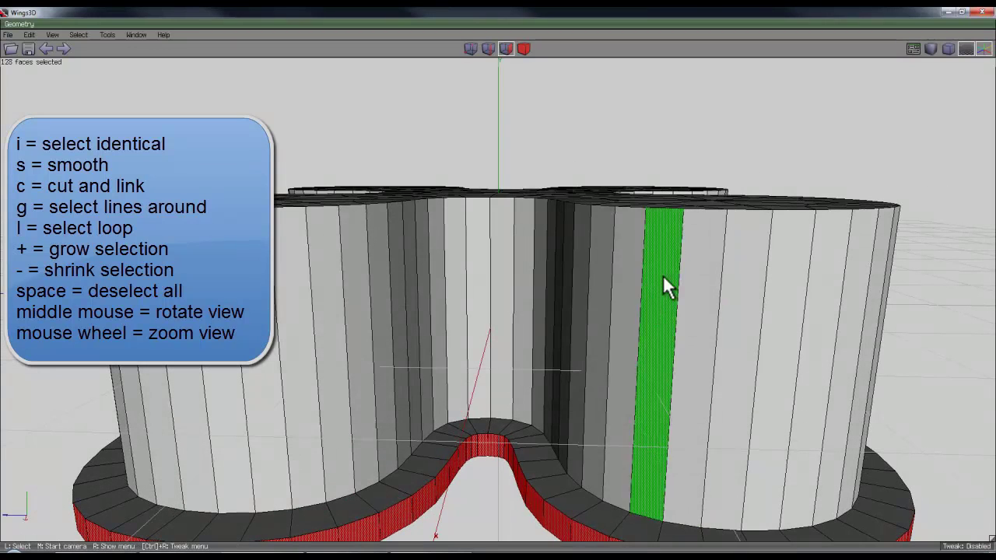
Step: Extrude the flange's outer faces along the normal again by about 0.02 to add a thin outer strip
{"action": "right_click", "coordinate": [558, 144]}
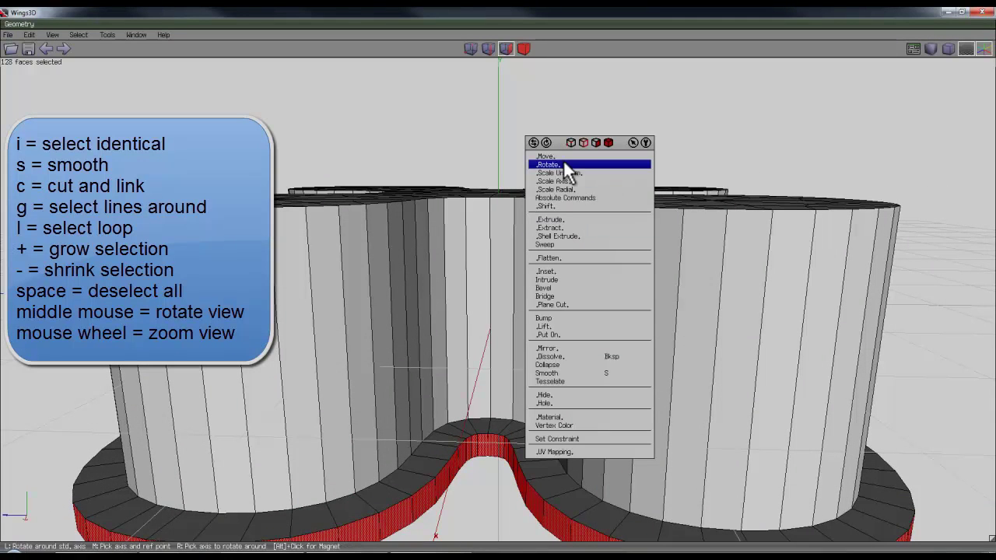
{"action": "left_click", "coordinate": [562, 220]}
{"action": "left_click", "coordinate": [559, 230]}
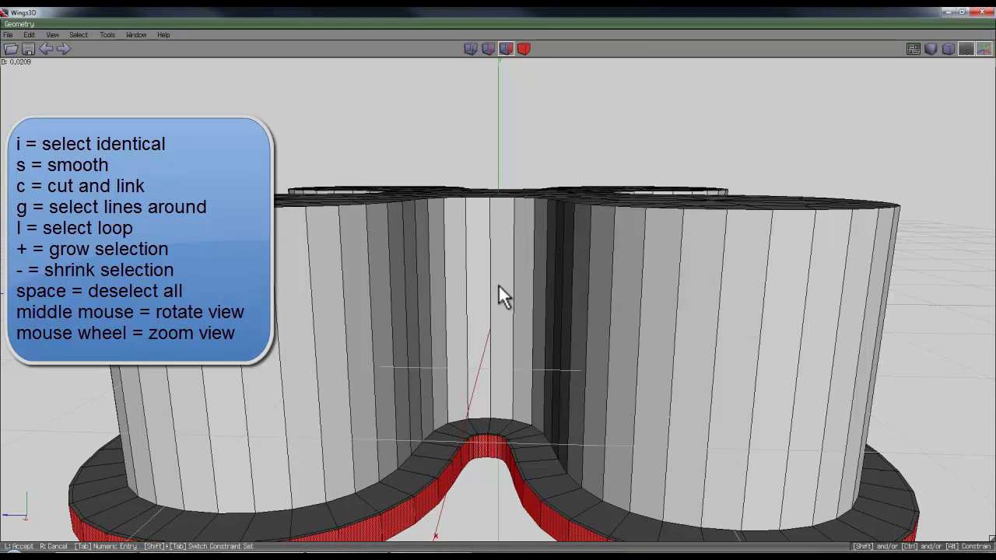
{"action": "left_click", "coordinate": [498, 284]}
{"action": "middle_click", "coordinate": [561, 232]}
{"action": "scroll", "coordinate": [497, 284], "scroll_direction": "down", "scroll_amount": 5}
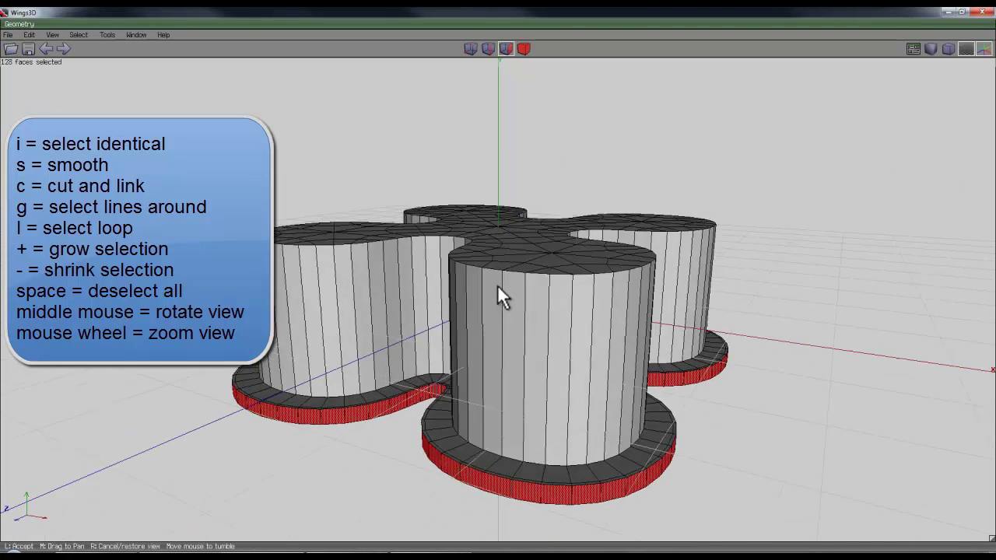
{"action": "left_click", "coordinate": [498, 284]}
Step: Select only the thin strip of faces along the flange's upper outer edge and extrude it upward along its normal into a low wall
{"action": "key", "text": "space"}
{"action": "left_click", "coordinate": [488, 49]}
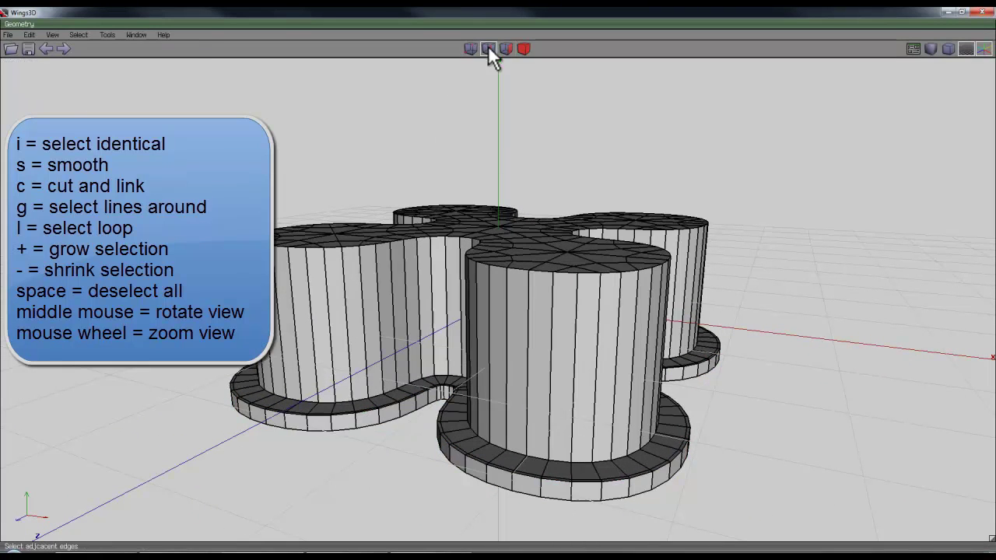
{"action": "left_click", "coordinate": [527, 476]}
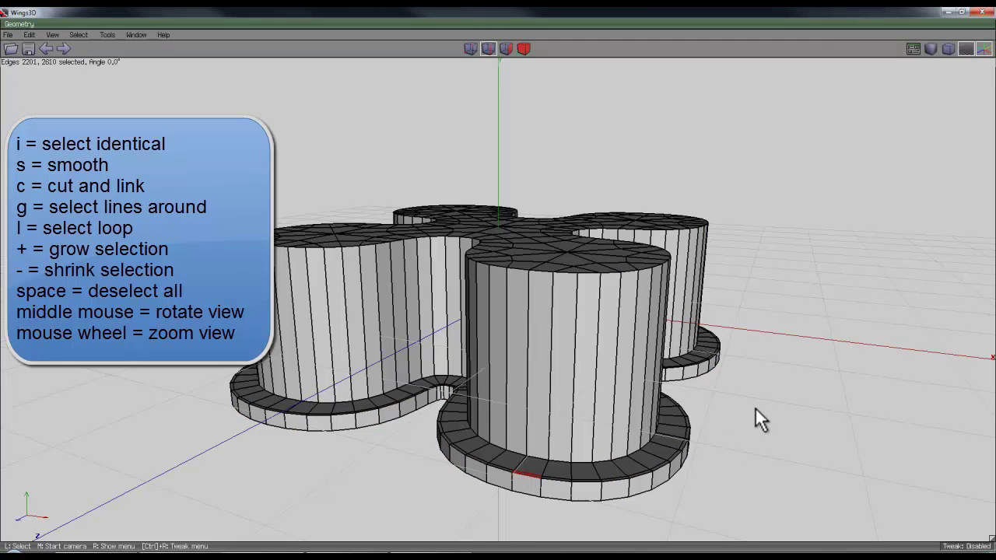
{"action": "key", "text": "l"}
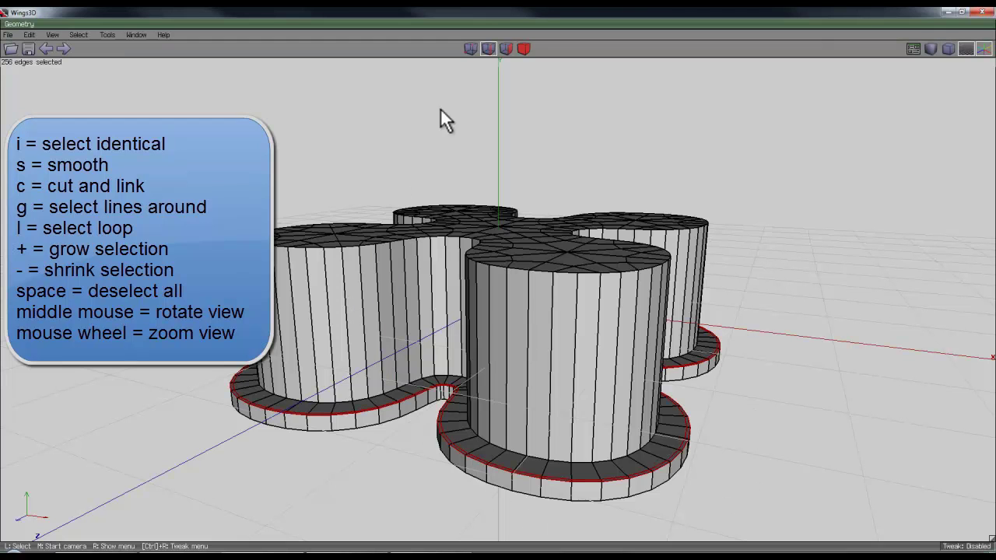
{"action": "left_click", "coordinate": [507, 47]}
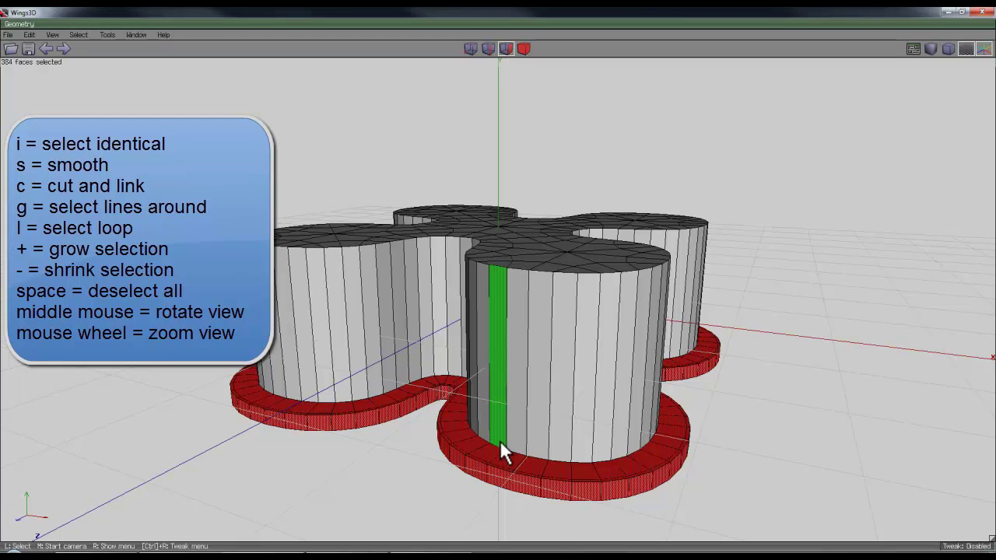
{"action": "key", "text": "minus"}
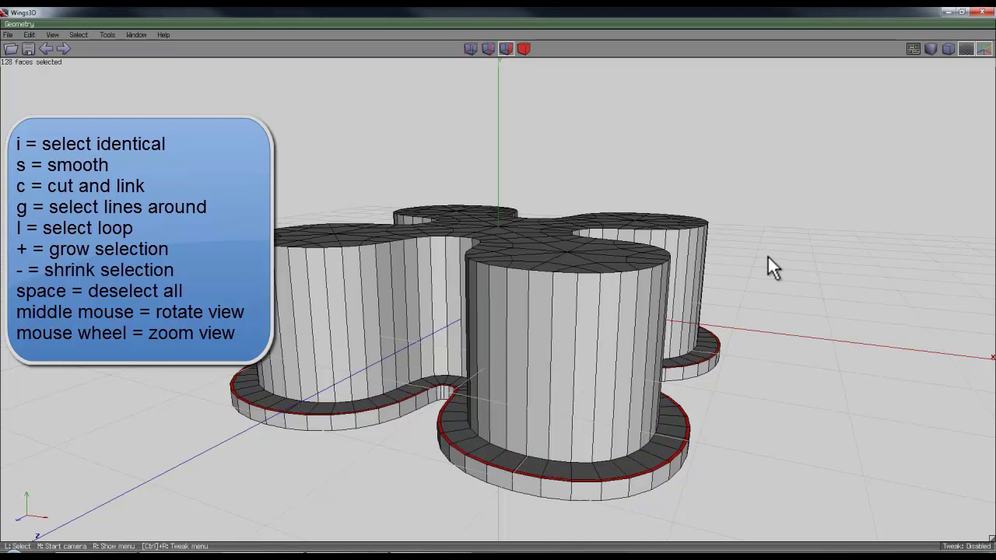
{"action": "right_click", "coordinate": [736, 218]}
{"action": "left_click", "coordinate": [745, 293]}
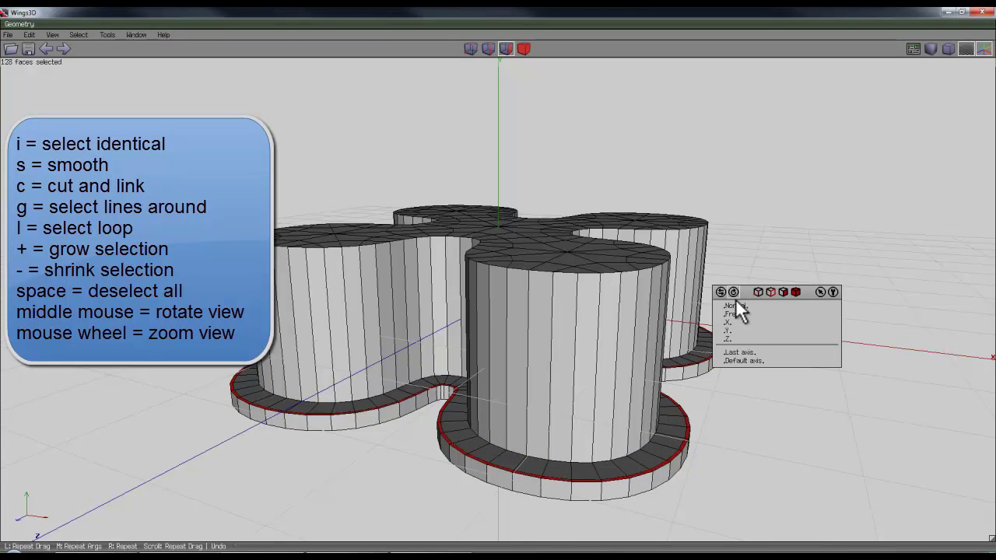
{"action": "left_click", "coordinate": [735, 302]}
{"action": "left_click", "coordinate": [729, 315]}
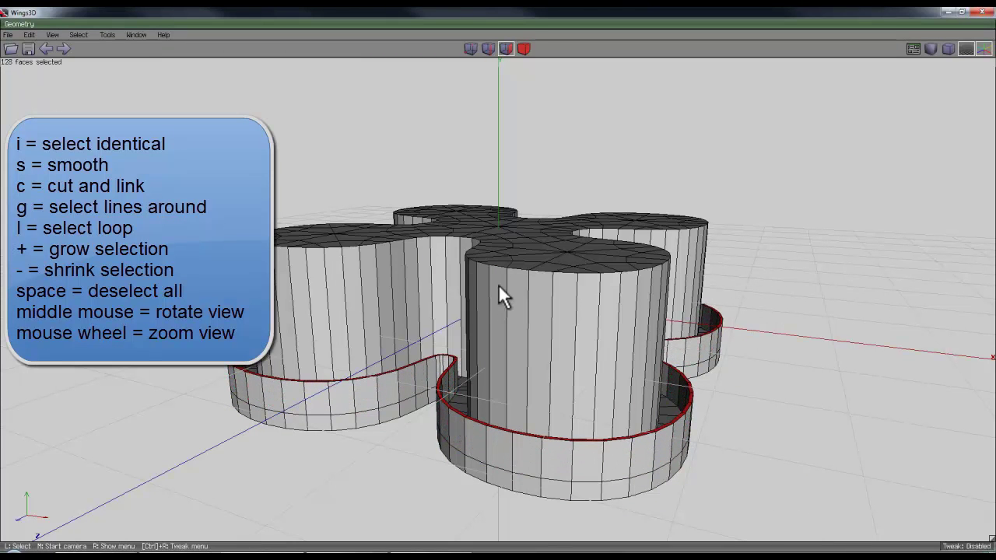
Step: Extrude the top faces of the low wall upward again by a small amount along the normal
{"action": "right_click", "coordinate": [771, 295]}
{"action": "left_click", "coordinate": [769, 297]}
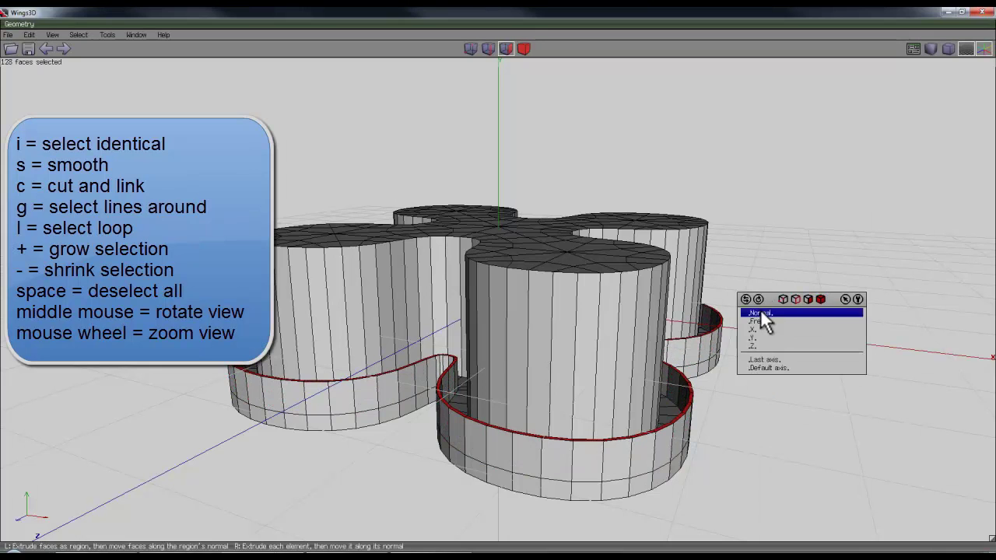
{"action": "left_click", "coordinate": [767, 310]}
{"action": "left_click", "coordinate": [499, 286]}
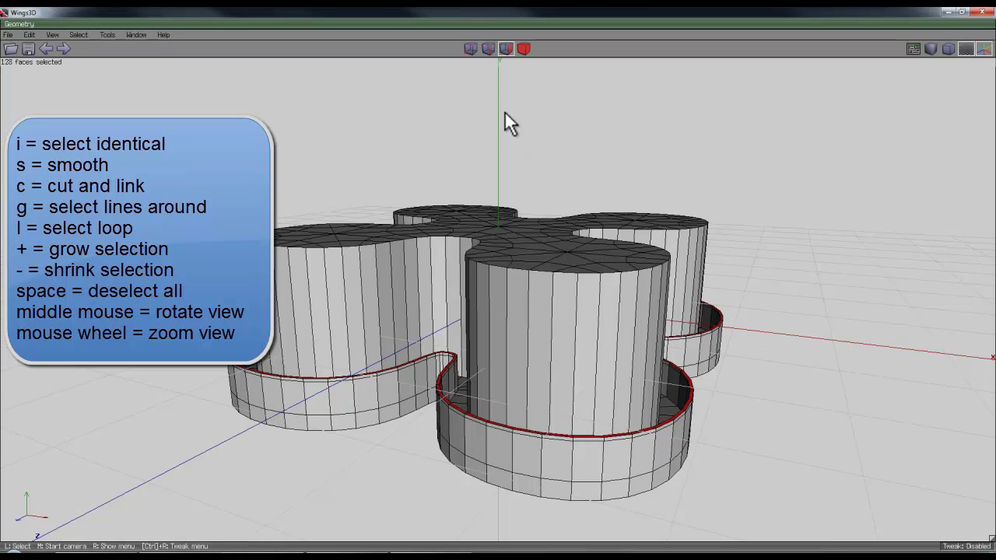
Step: Grow the selection to the small side faces around the wall's top and extrude the region along its normal into a thicker rim
{"action": "key", "text": "plus"}
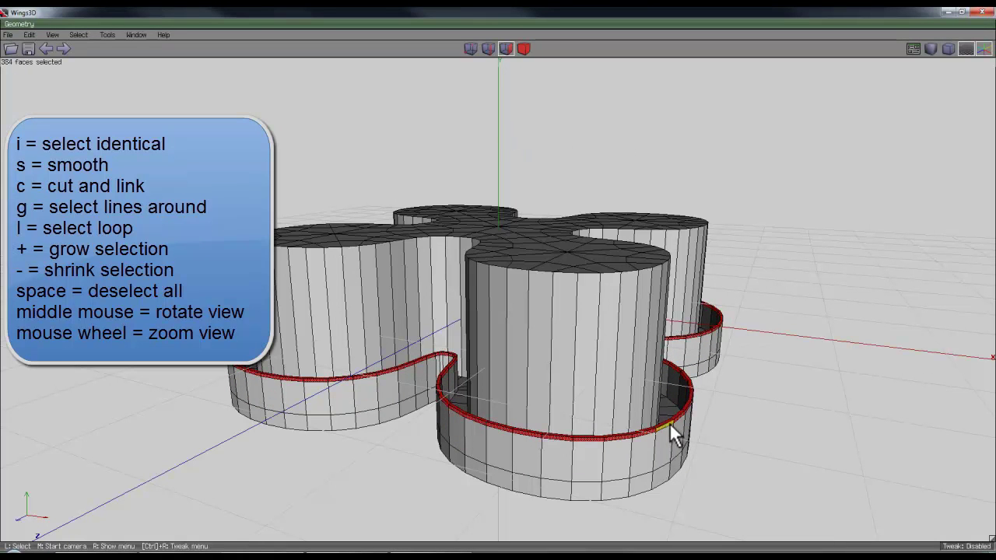
{"action": "right_click", "coordinate": [772, 309]}
{"action": "left_click", "coordinate": [780, 302]}
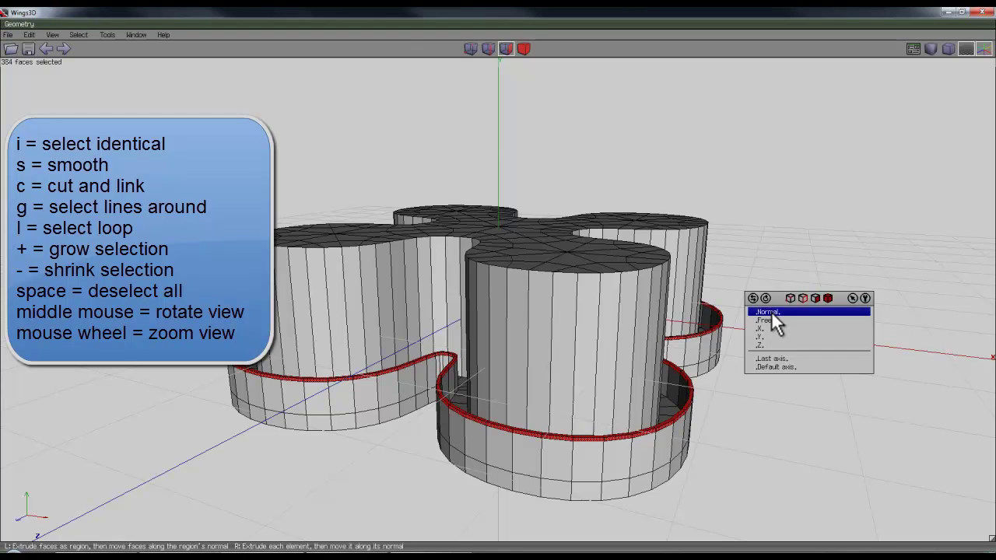
{"action": "left_click", "coordinate": [778, 310]}
{"action": "left_click", "coordinate": [498, 284]}
{"action": "middle_click", "coordinate": [498, 284]}
{"action": "left_click", "coordinate": [498, 284]}
Step: Cut a horizontal edge loop around the four-lobed tower wall from its vertical edges and bevel it into a tall band of faces
{"action": "key", "text": "space"}
{"action": "left_click", "coordinate": [489, 48]}
{"action": "left_click", "coordinate": [538, 344]}
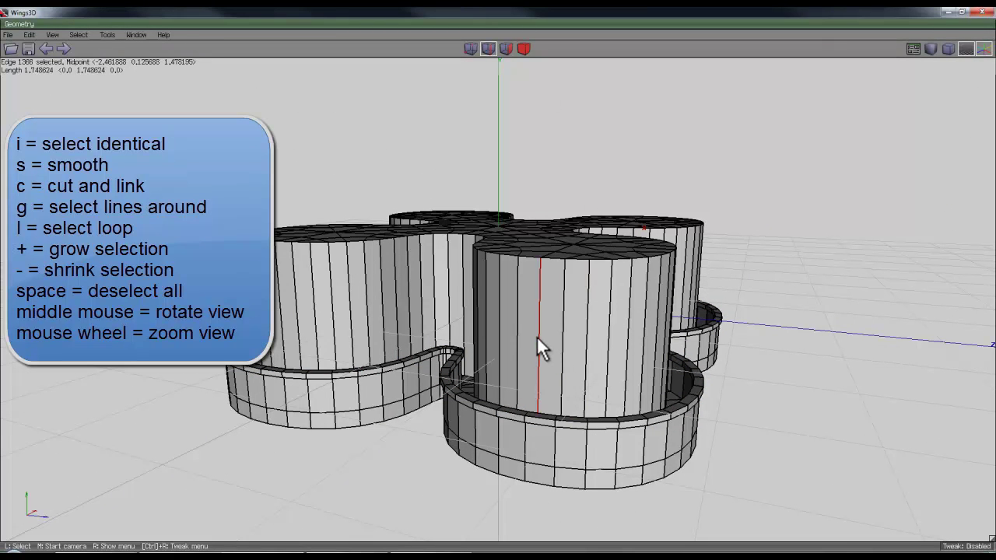
{"action": "key", "text": "g"}
{"action": "key", "text": "c"}
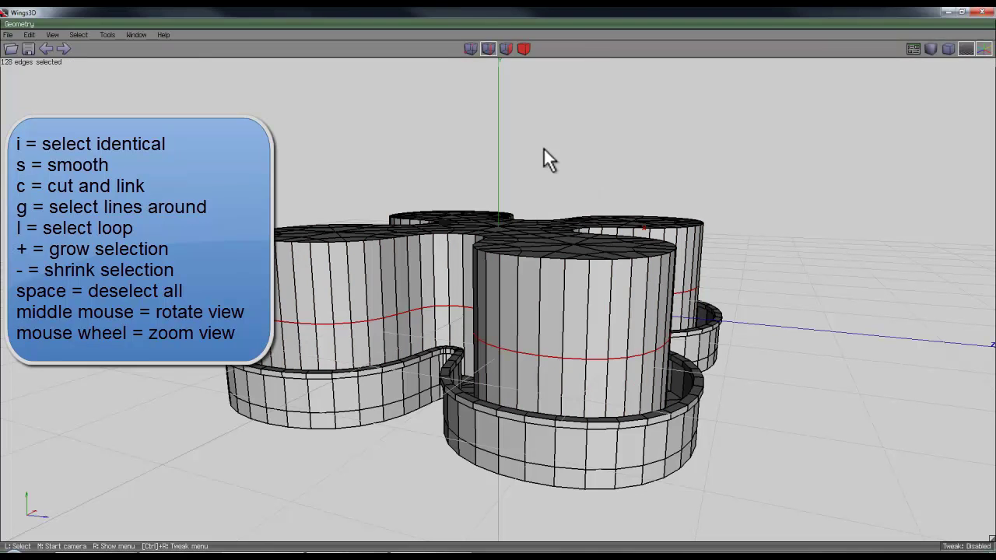
{"action": "right_click", "coordinate": [529, 141]}
{"action": "left_click", "coordinate": [529, 290]}
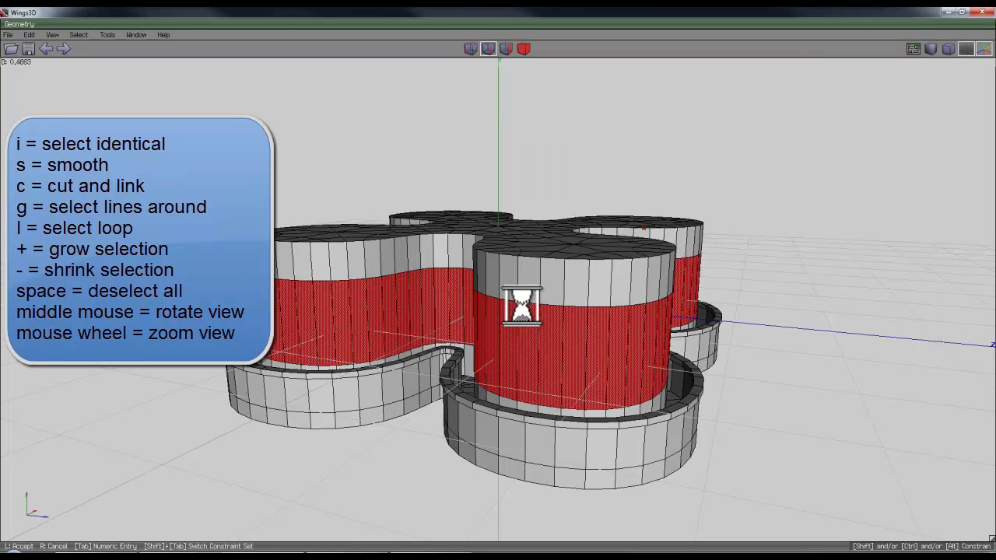
{"action": "left_click", "coordinate": [517, 308]}
Step: Extrude the tall face band around the lobes inward along its normal by about 0.06
{"action": "right_click", "coordinate": [411, 144]}
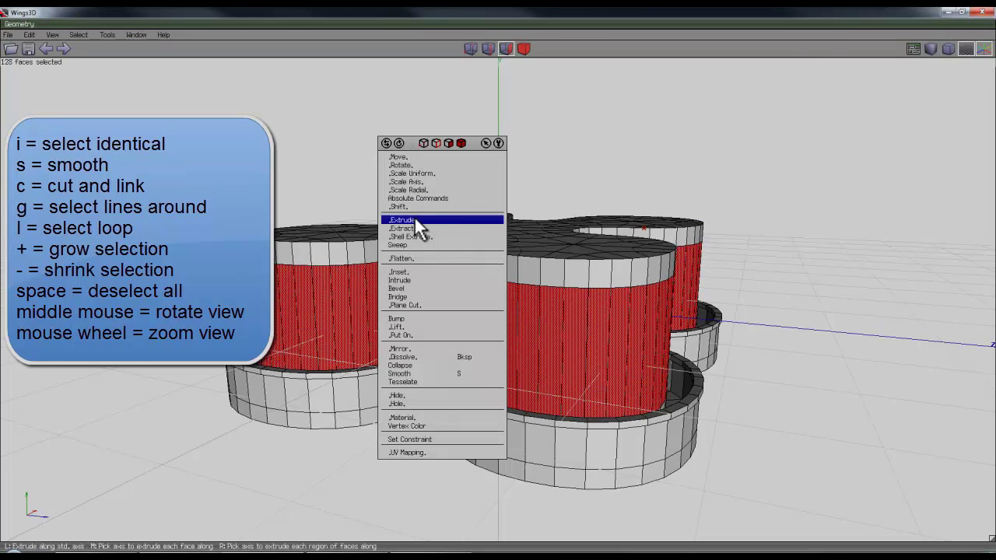
{"action": "left_click", "coordinate": [415, 220]}
{"action": "left_click", "coordinate": [411, 222]}
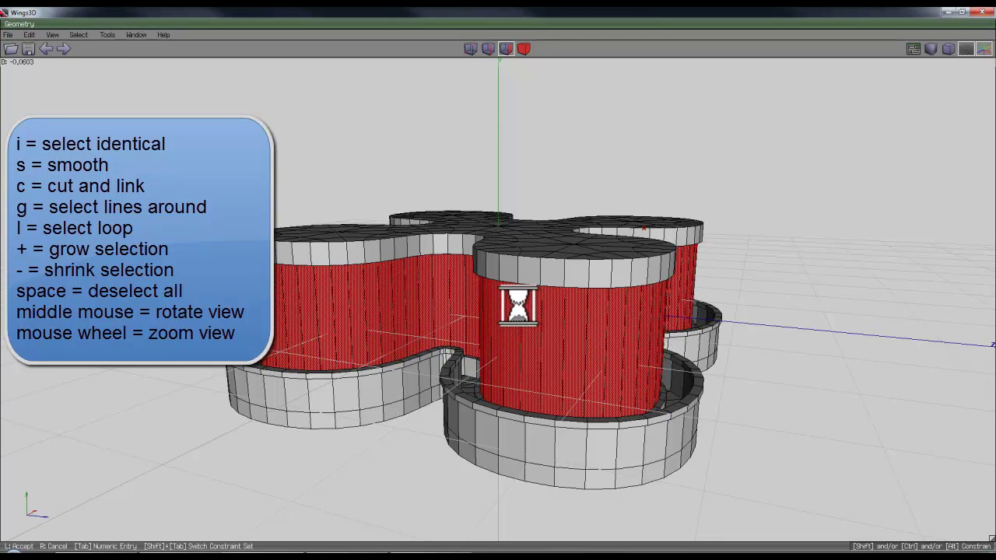
{"action": "left_click", "coordinate": [517, 306]}
Step: Shell-extrude the recessed face band along its normal to create a separate thin wall object around the lobes
{"action": "right_click", "coordinate": [377, 132]}
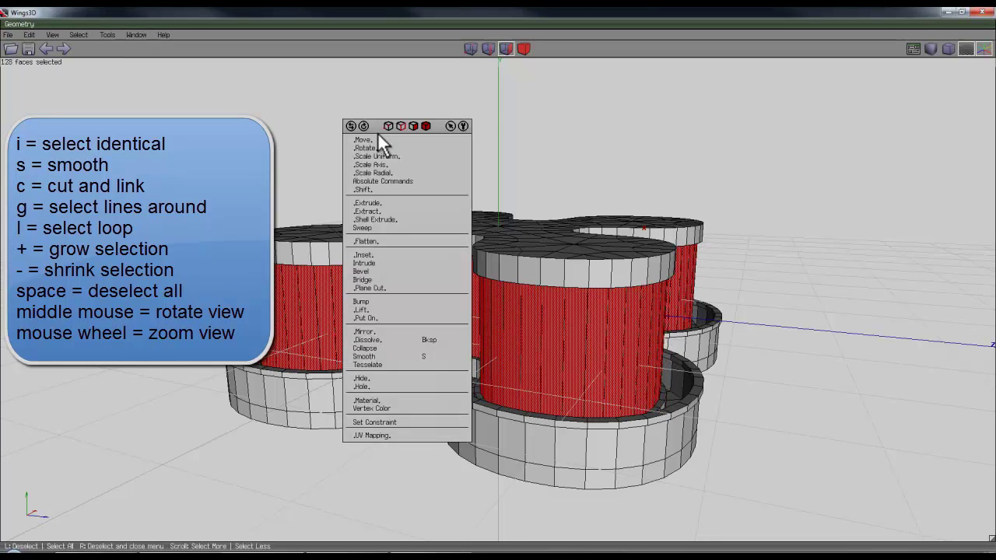
{"action": "left_click", "coordinate": [380, 220]}
{"action": "left_click", "coordinate": [379, 228]}
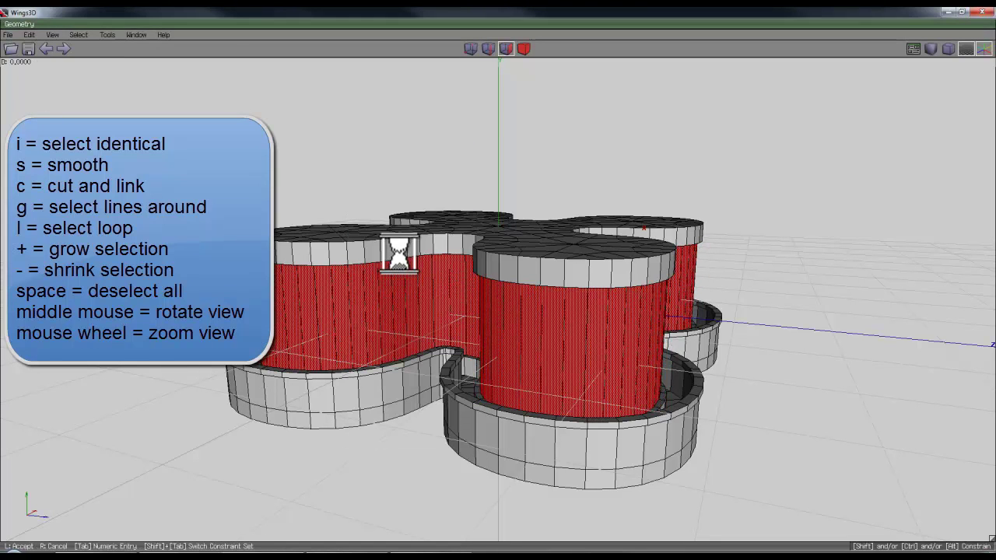
{"action": "left_click", "coordinate": [519, 306]}
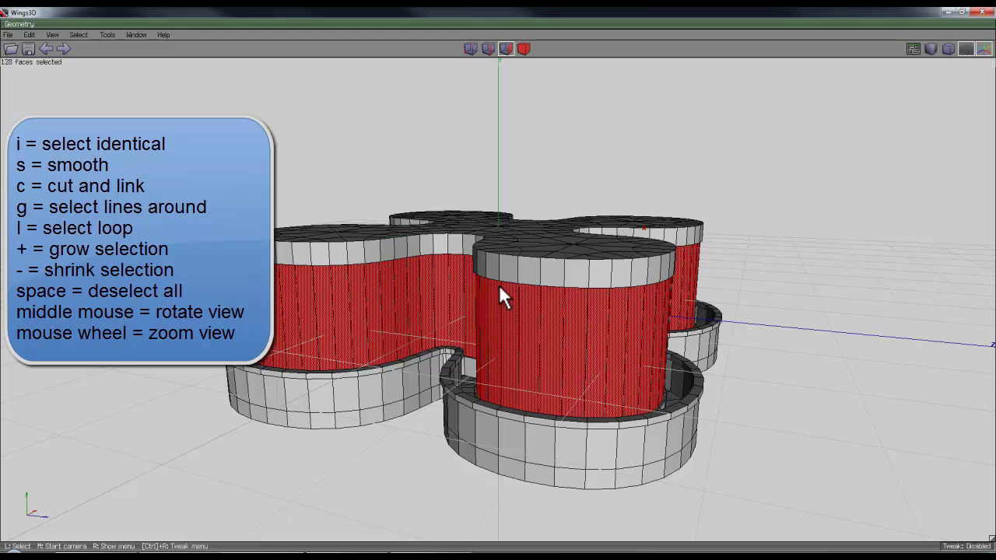
Step: Select the thin shell as a whole object and move it up 2 units along Y, clear of the main structure
{"action": "left_click", "coordinate": [524, 48]}
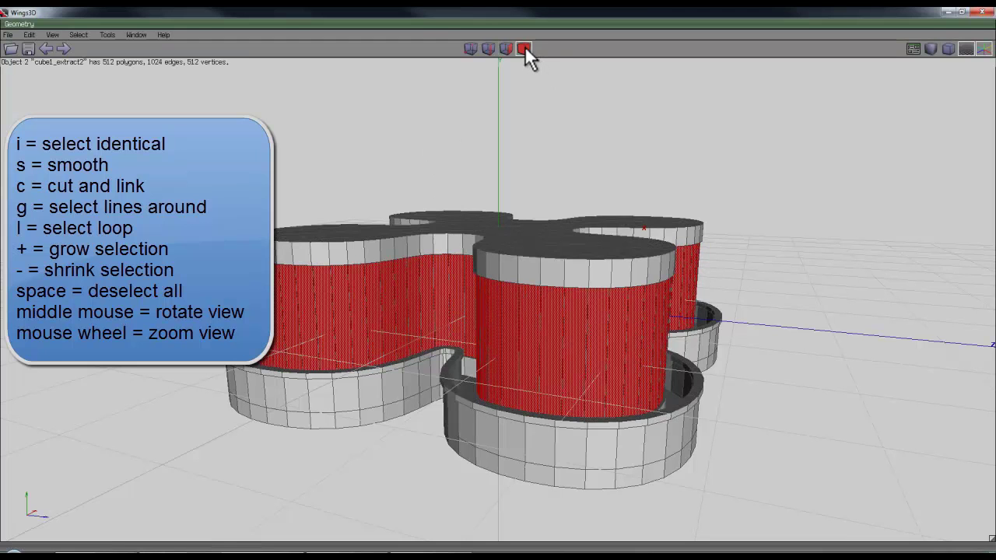
{"action": "right_click", "coordinate": [358, 128]}
{"action": "left_click", "coordinate": [360, 142]}
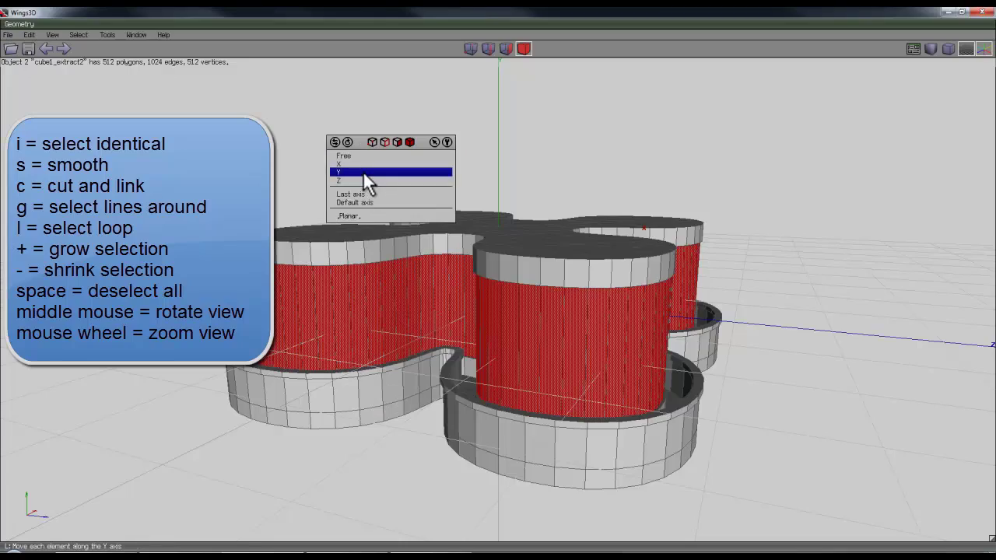
{"action": "left_click", "coordinate": [366, 181]}
{"action": "left_click", "coordinate": [498, 284]}
Step: Cut the recessed wall's vertical edges into a horizontal loop and bevel it into a face band with narrow margins above and below
{"action": "middle_click", "coordinate": [364, 177]}
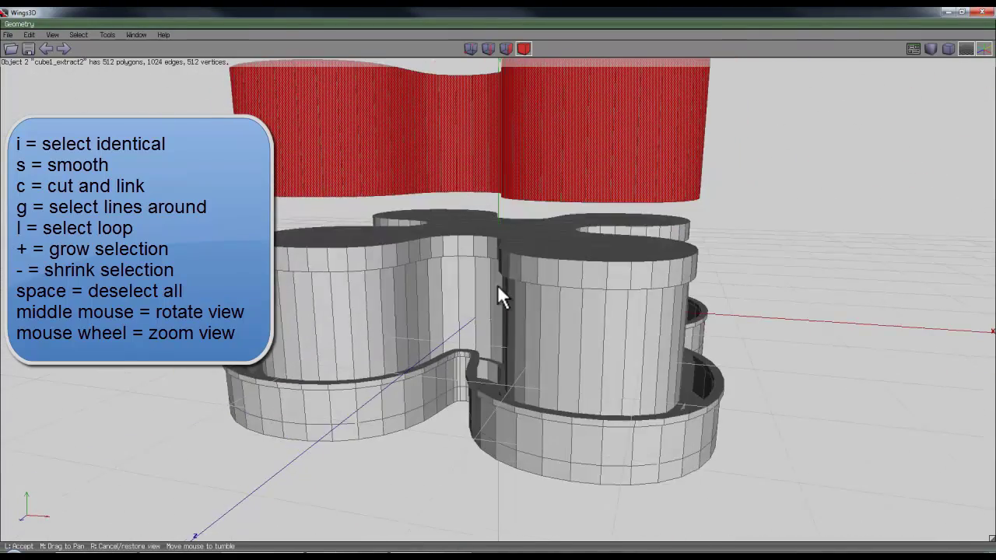
{"action": "left_click", "coordinate": [497, 285]}
{"action": "left_click", "coordinate": [509, 50]}
{"action": "left_click", "coordinate": [575, 371]}
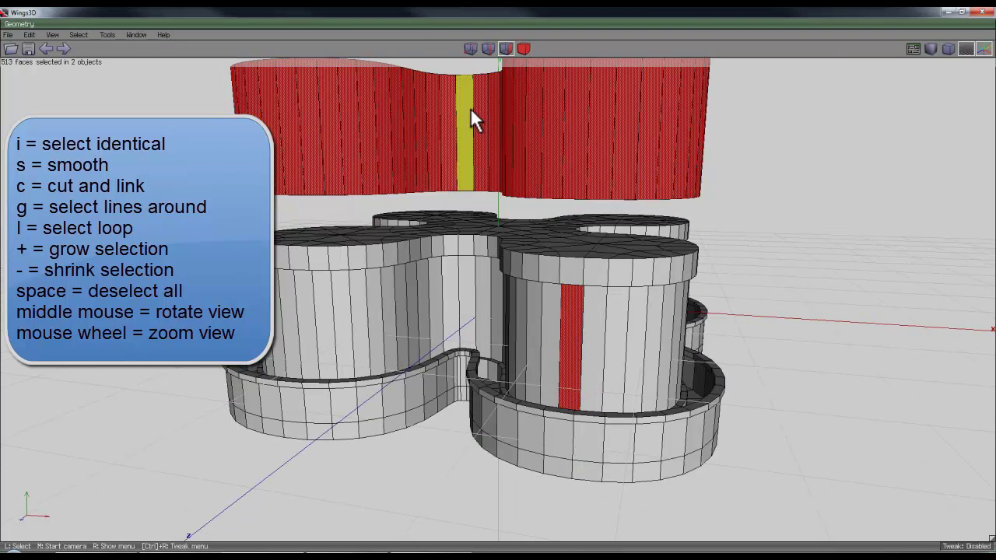
{"action": "left_click", "coordinate": [487, 49]}
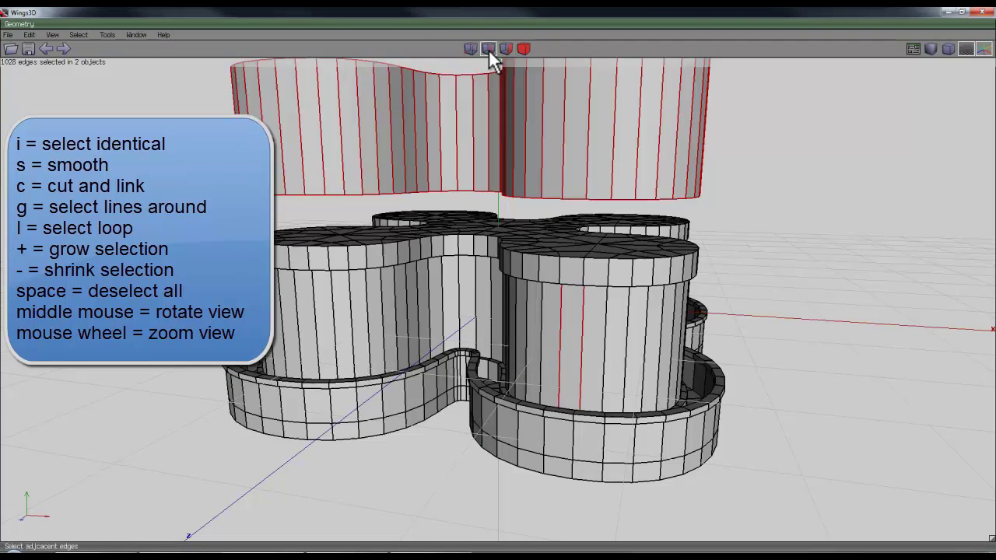
{"action": "key", "text": "space"}
{"action": "left_click", "coordinate": [565, 349]}
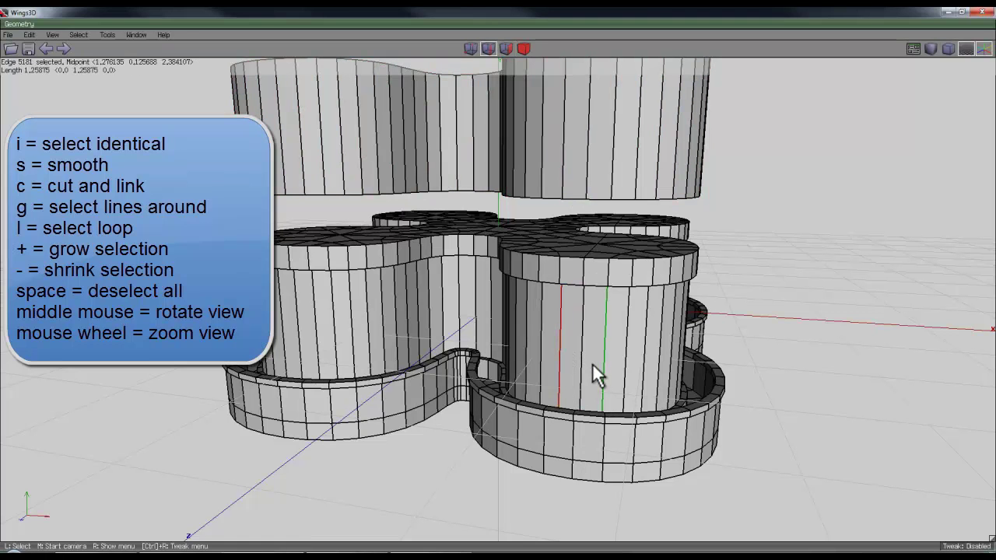
{"action": "key", "text": "i"}
{"action": "key", "text": "c"}
{"action": "right_click", "coordinate": [720, 235]}
{"action": "left_click", "coordinate": [726, 368]}
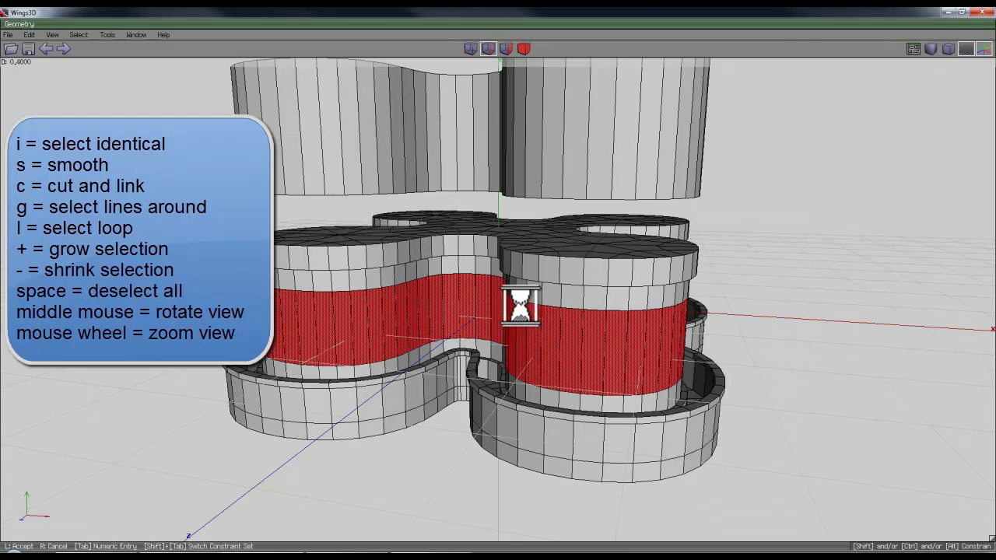
{"action": "left_click", "coordinate": [777, 365]}
Step: Inset each face of the recessed band slightly and turn the inner faces into holes to form window openings between mullions
{"action": "right_click", "coordinate": [789, 270]}
{"action": "left_click", "coordinate": [779, 355]}
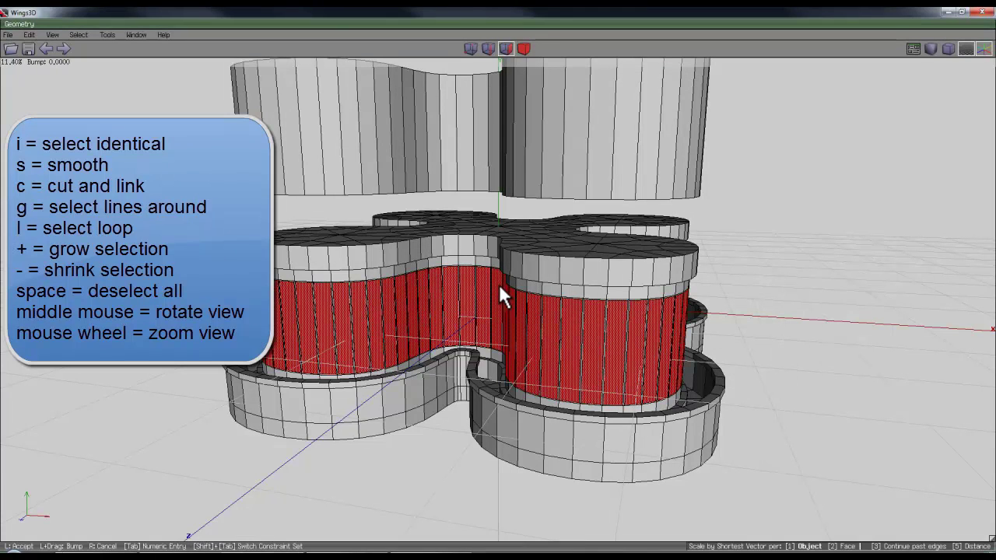
{"action": "left_click", "coordinate": [500, 294]}
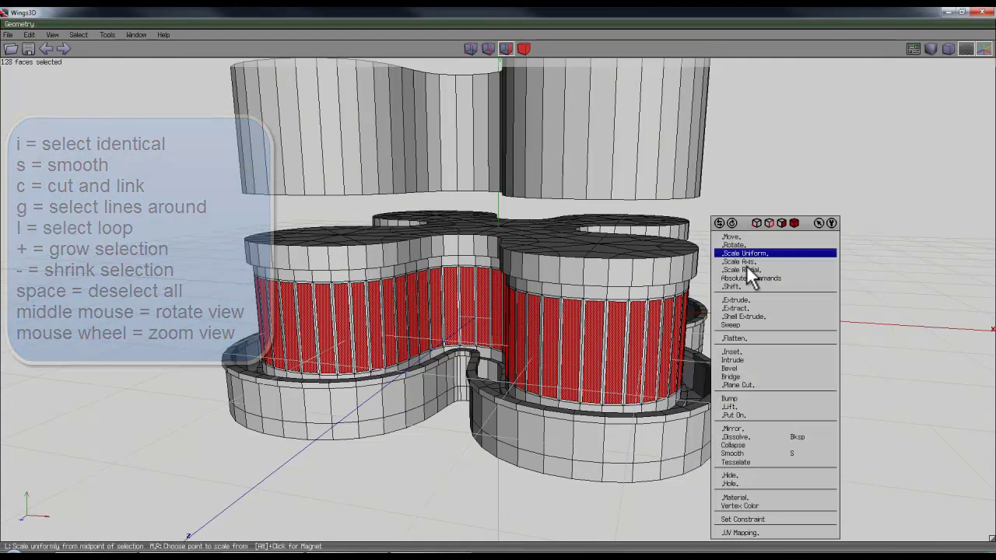
{"action": "right_click", "coordinate": [743, 234]}
{"action": "left_click", "coordinate": [745, 483]}
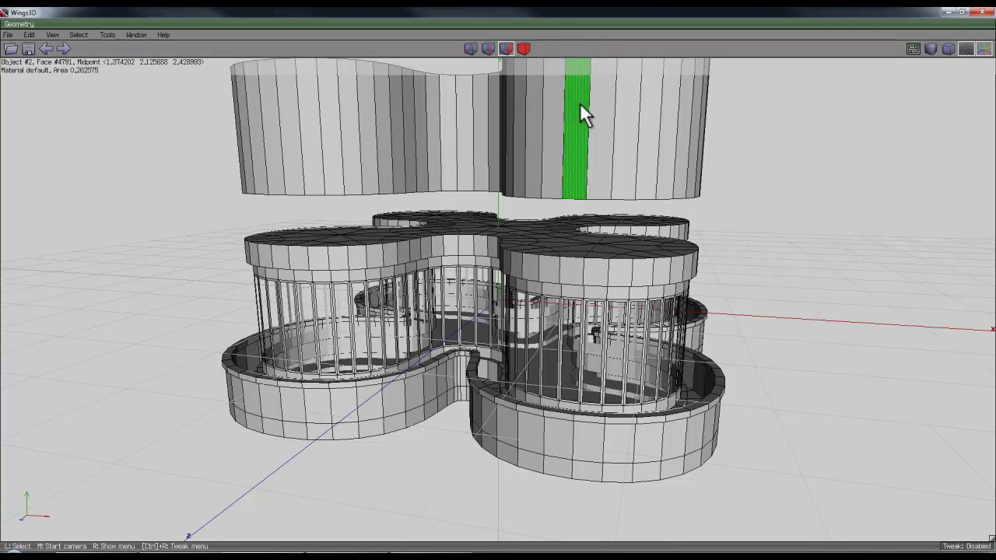
Step: Select the raised shell object and move it down 2 units along Y, back into place around the window openings
{"action": "left_click", "coordinate": [523, 48]}
{"action": "left_click", "coordinate": [566, 105]}
{"action": "right_click", "coordinate": [789, 124]}
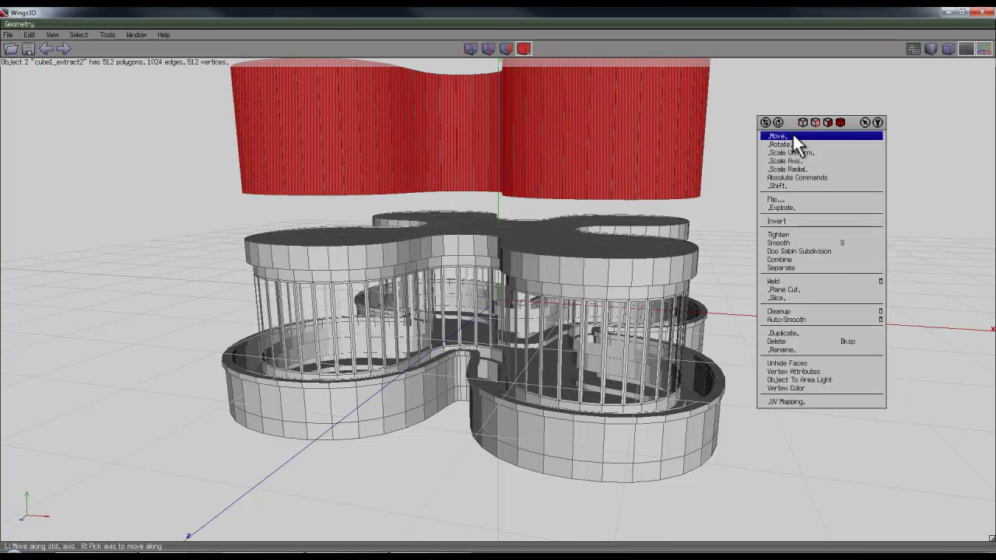
{"action": "left_click", "coordinate": [791, 135]}
{"action": "left_click", "coordinate": [788, 163]}
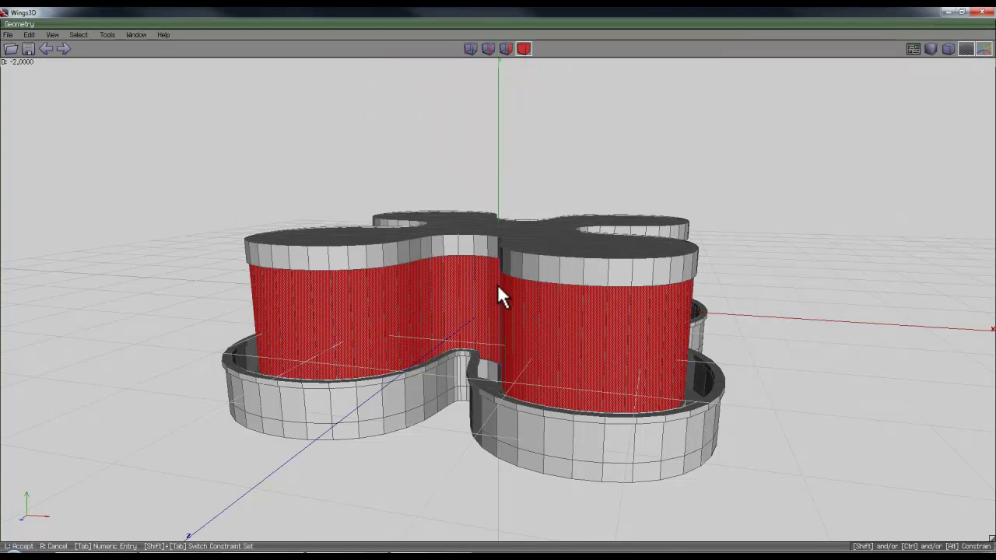
{"action": "left_click", "coordinate": [497, 284]}
Step: Export the model in 3D Studio format as clover.3ds in the +grab_this folder, replacing the existing file
{"action": "left_click", "coordinate": [9, 35]}
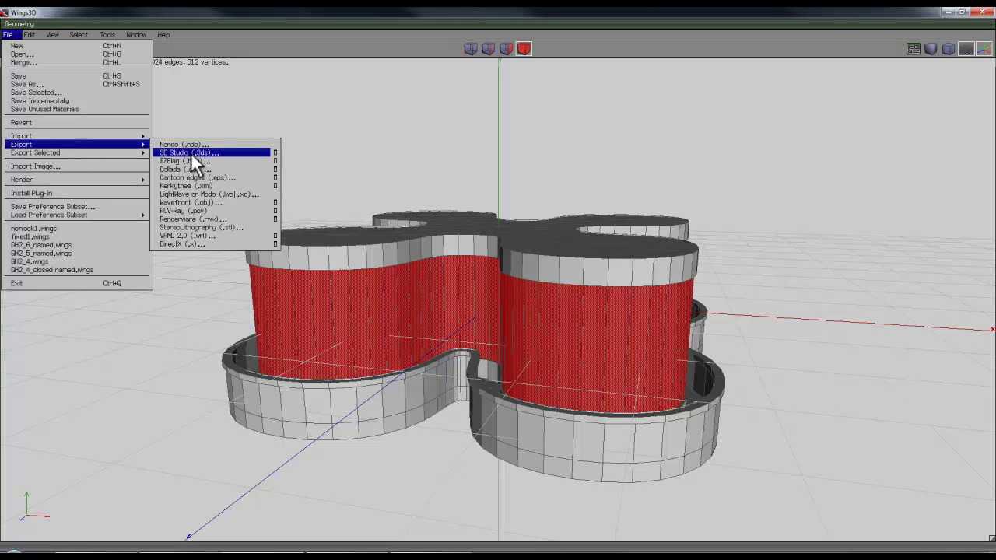
{"action": "left_click", "coordinate": [190, 153]}
{"action": "left_click", "coordinate": [616, 116]}
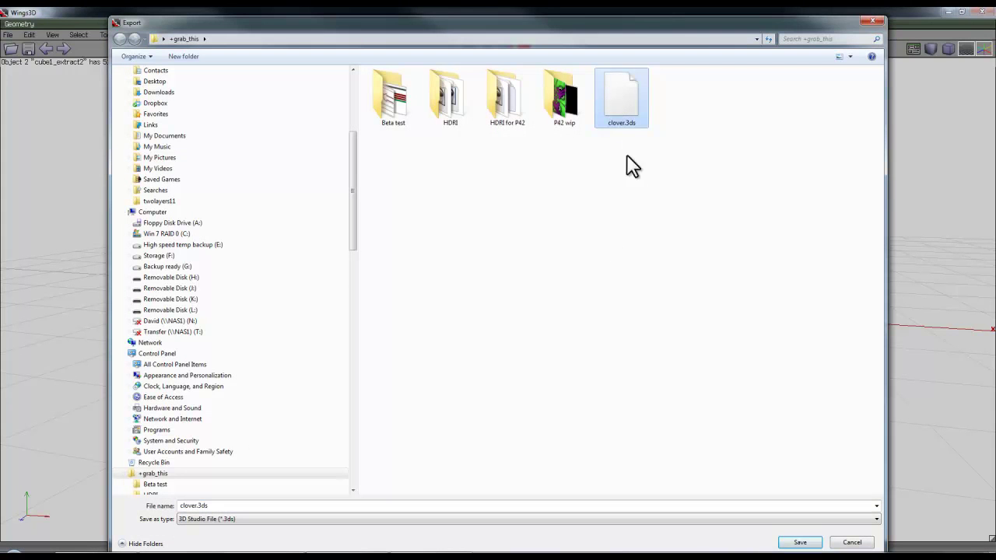
{"action": "left_click", "coordinate": [800, 543]}
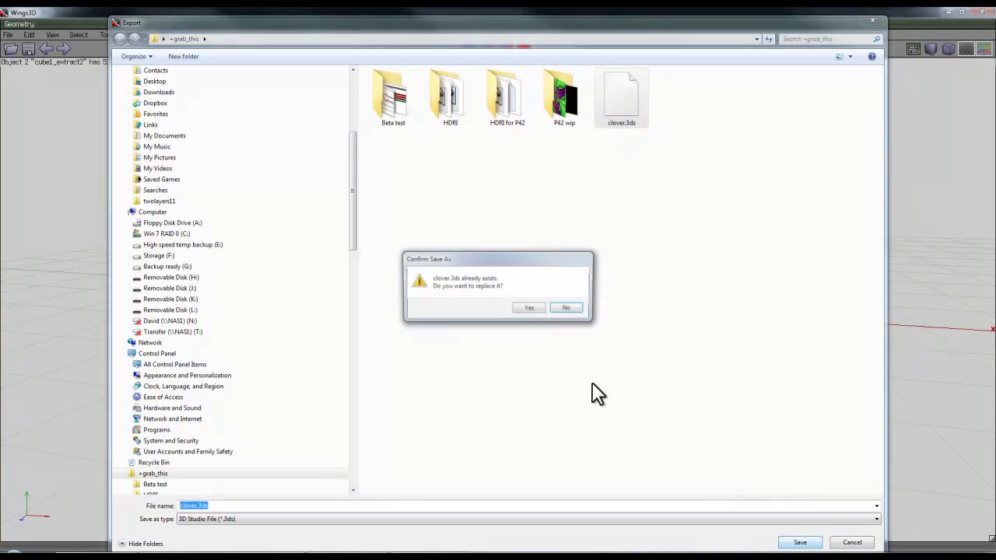
{"action": "left_click", "coordinate": [534, 311]}
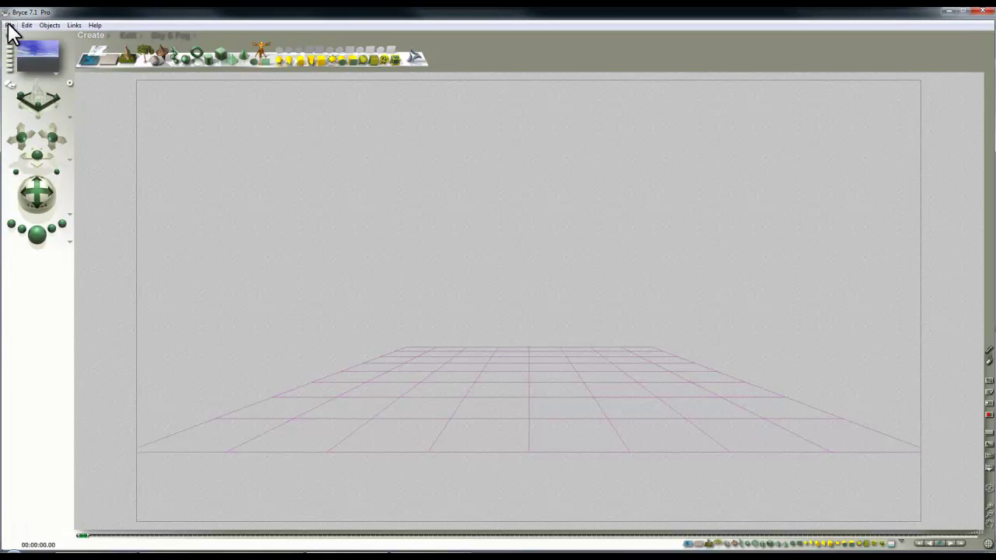
Step: Switch to Bryce and import clover.3ds into the empty scene
{"action": "left_click", "coordinate": [9, 26]}
{"action": "left_click", "coordinate": [35, 180]}
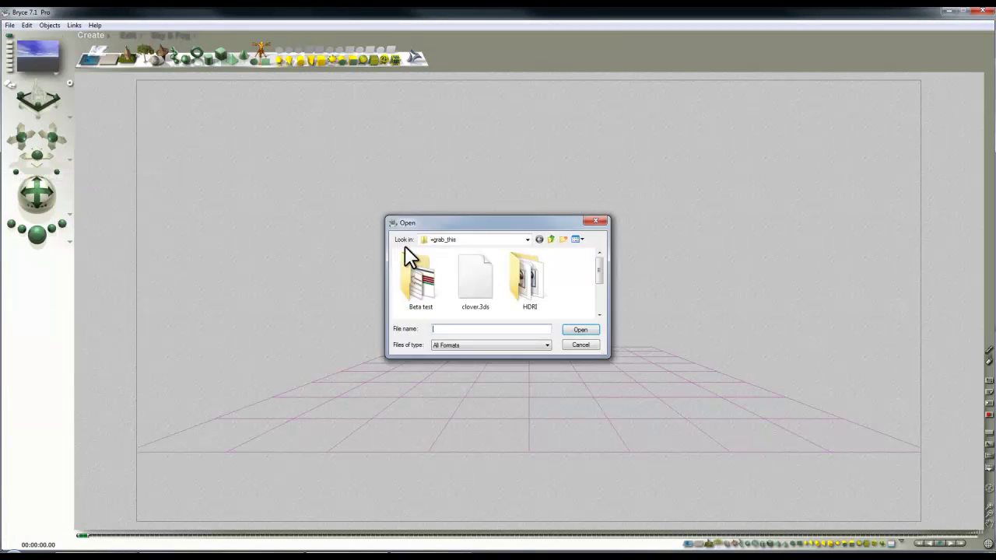
{"action": "left_click", "coordinate": [577, 332]}
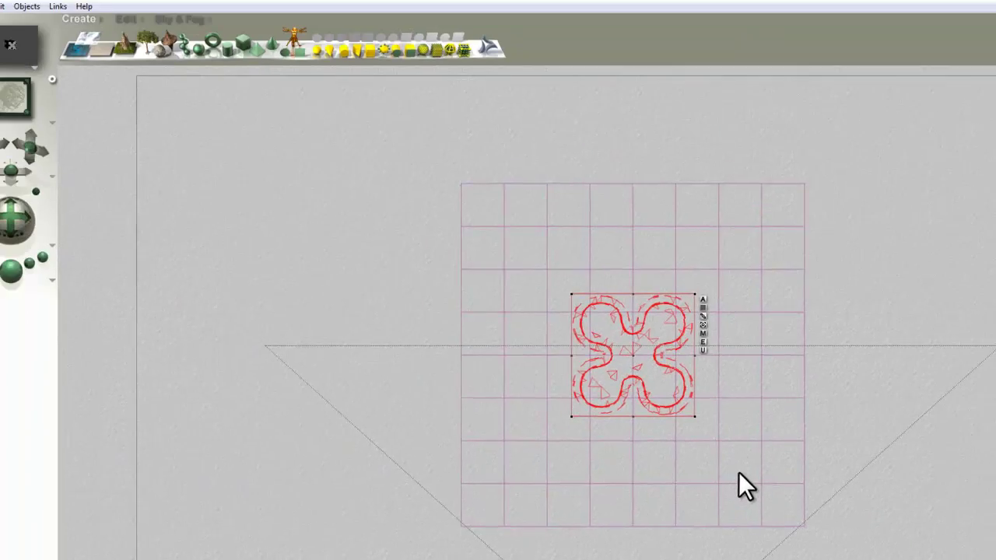
Step: Shift the imported model to -58.613 on the X axis, check its object attributes and leave it ungrouped
{"action": "left_click", "coordinate": [123, 20]}
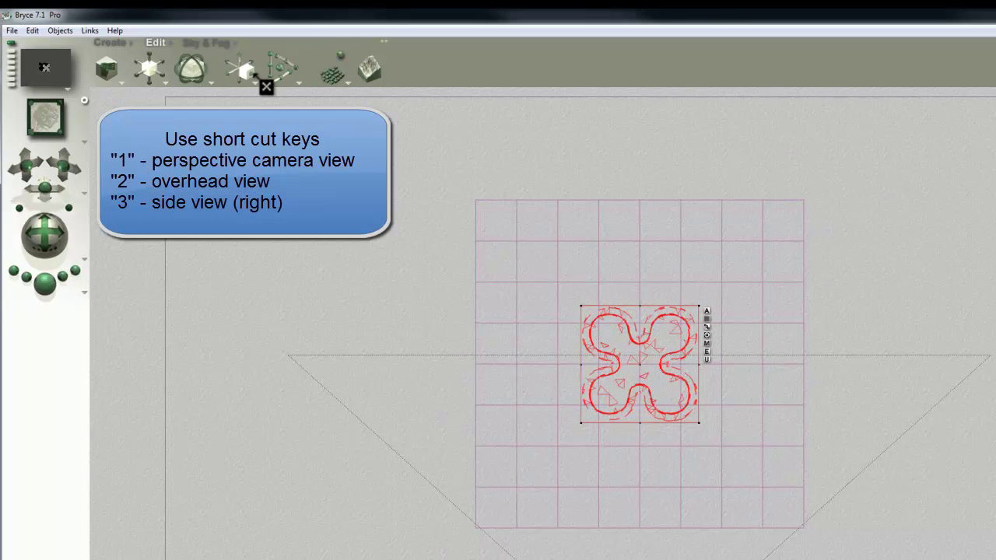
{"action": "left_click_drag", "start_coordinate": [257, 72], "coordinate": [245, 70]}
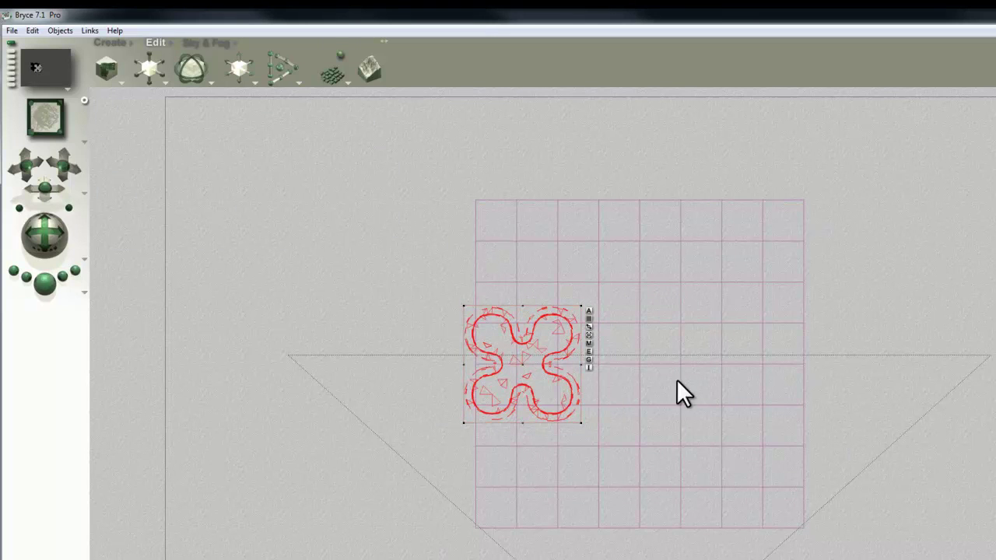
{"action": "left_click", "coordinate": [588, 311]}
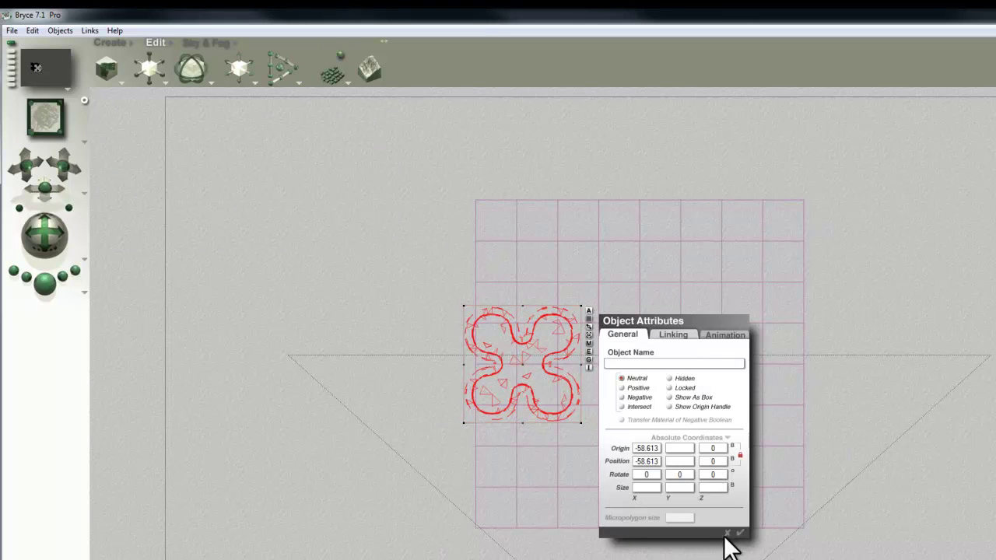
{"action": "left_click", "coordinate": [738, 532]}
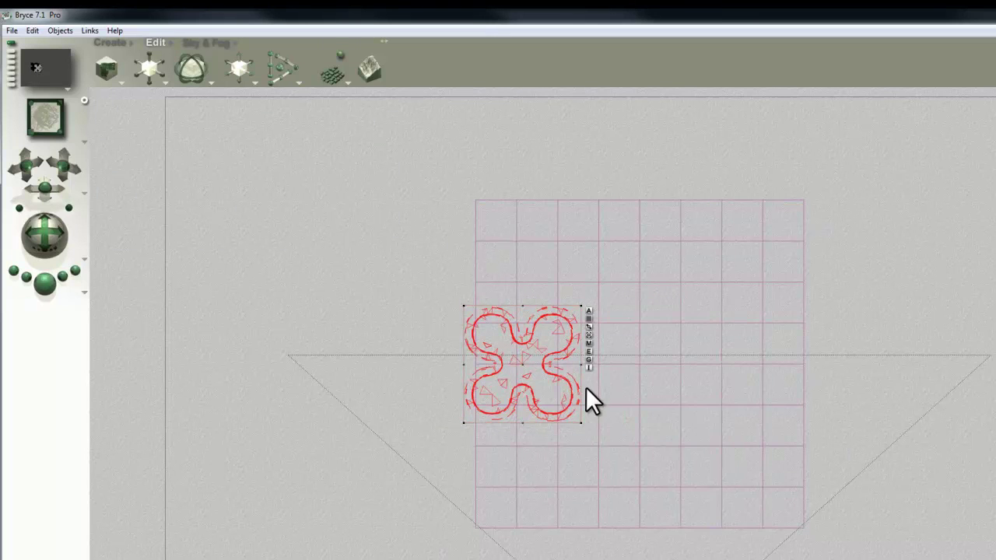
{"action": "left_click", "coordinate": [588, 311]}
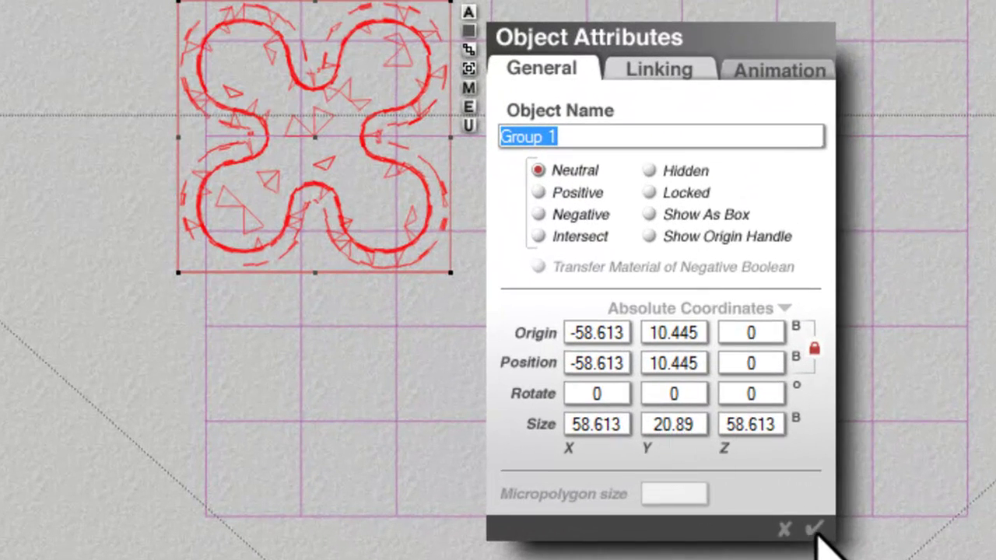
{"action": "left_click", "coordinate": [814, 528]}
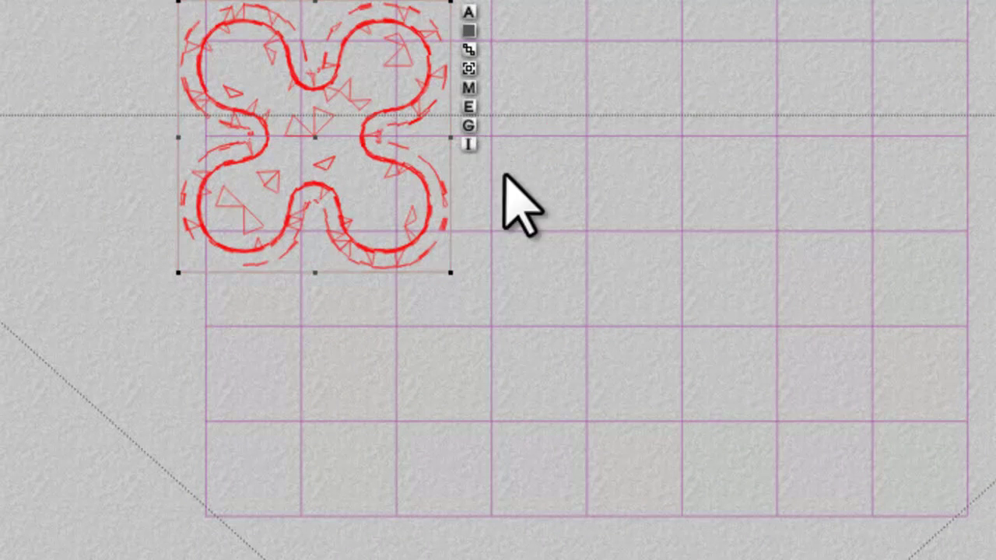
Step: Select the imported building's outer wall object on its own and assign it the dark blue family colour
{"action": "key", "text": "1"}
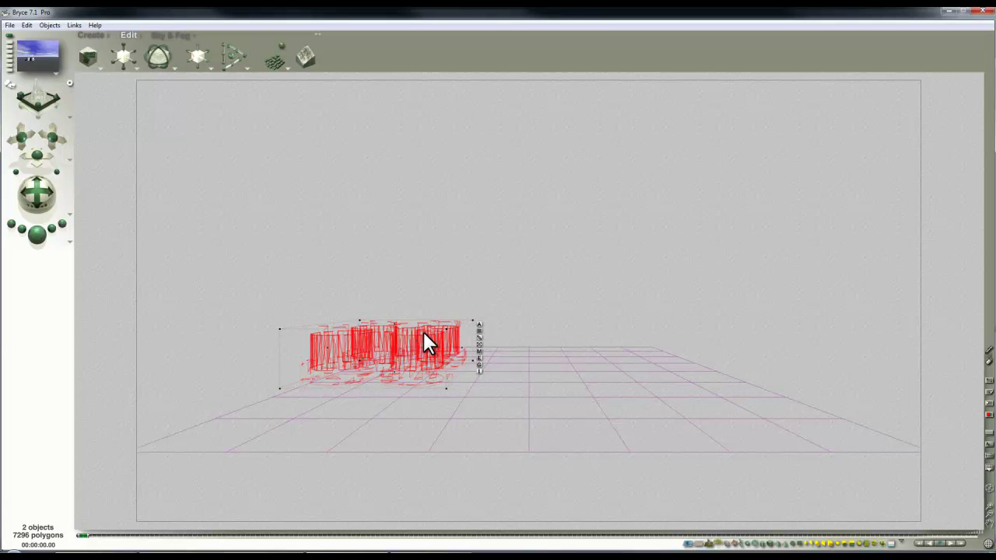
{"action": "key", "text": "3"}
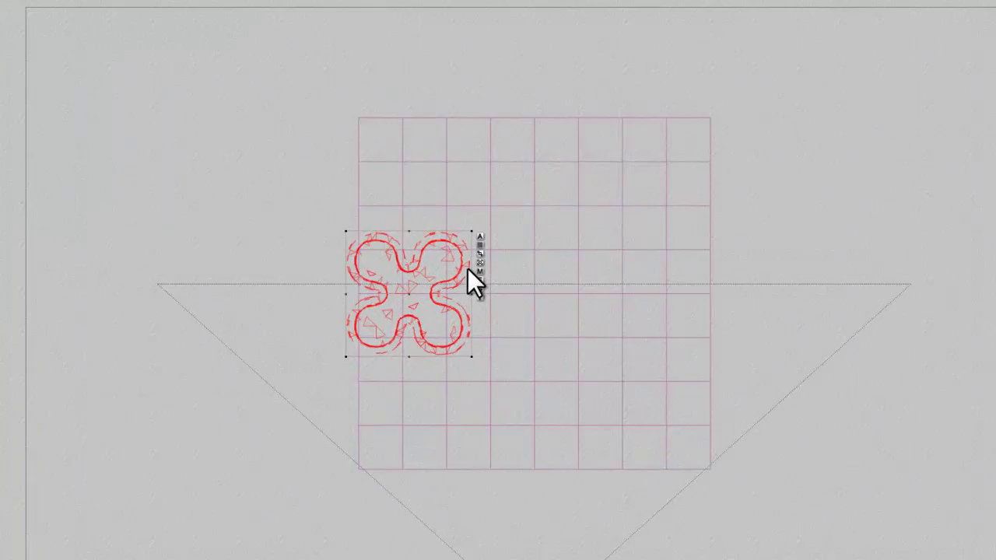
{"action": "right_click", "coordinate": [476, 282]}
{"action": "left_click", "coordinate": [485, 287]}
{"action": "left_click", "coordinate": [419, 90]}
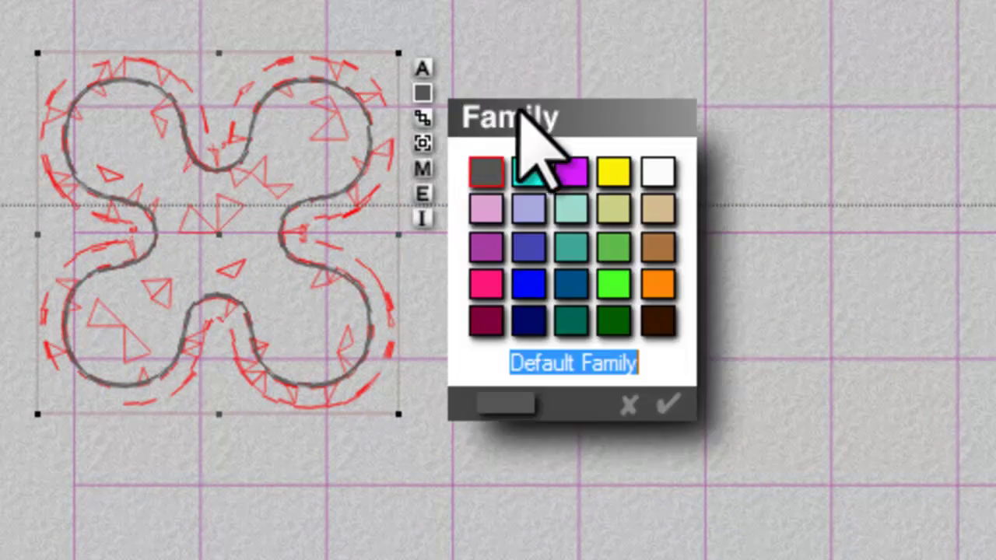
{"action": "left_click", "coordinate": [571, 291]}
{"action": "key", "text": "Return"}
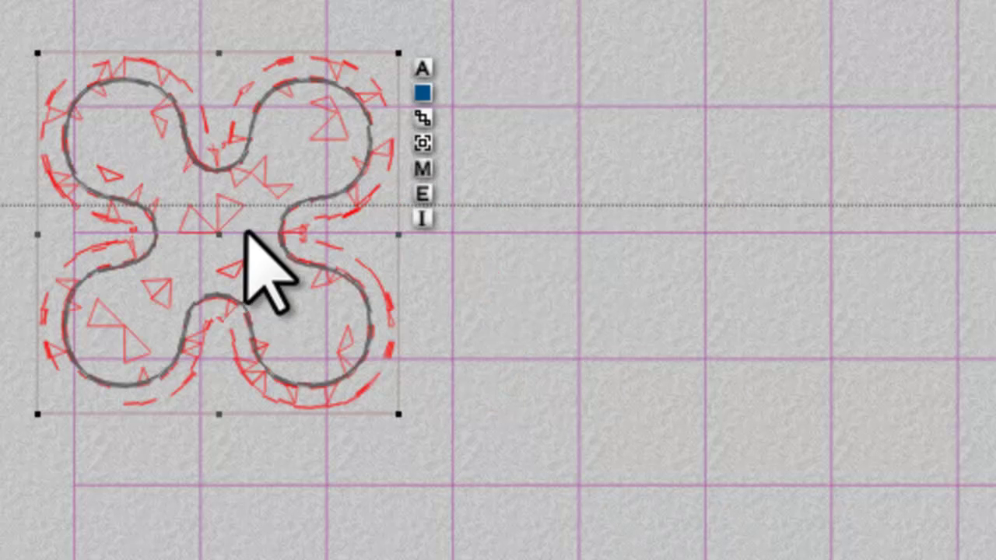
Step: Set the outer wall object's origin to 0 on X and Y and show its origin handle
{"action": "left_click", "coordinate": [420, 68]}
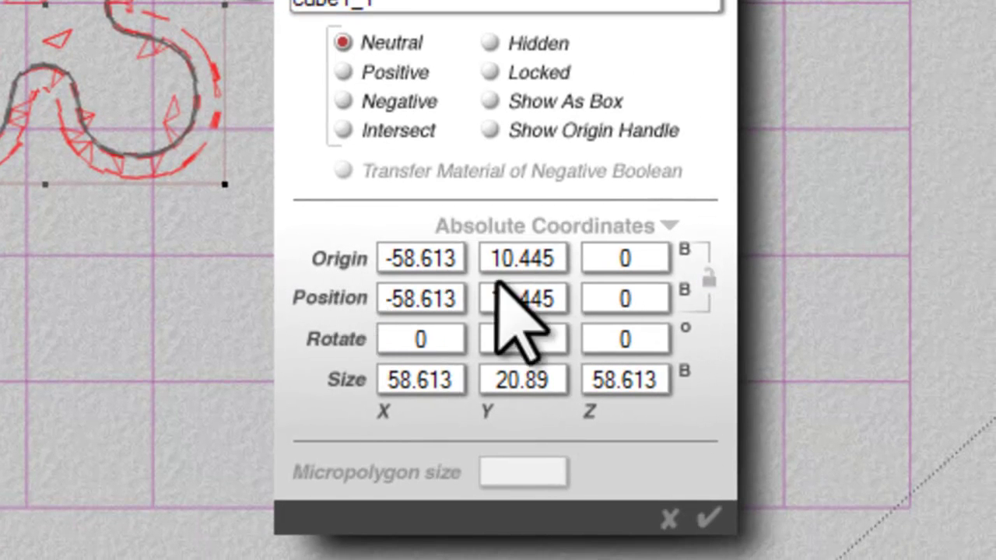
{"action": "left_click_drag", "start_coordinate": [445, 263], "coordinate": [267, 301]}
{"action": "type", "text": "0"}
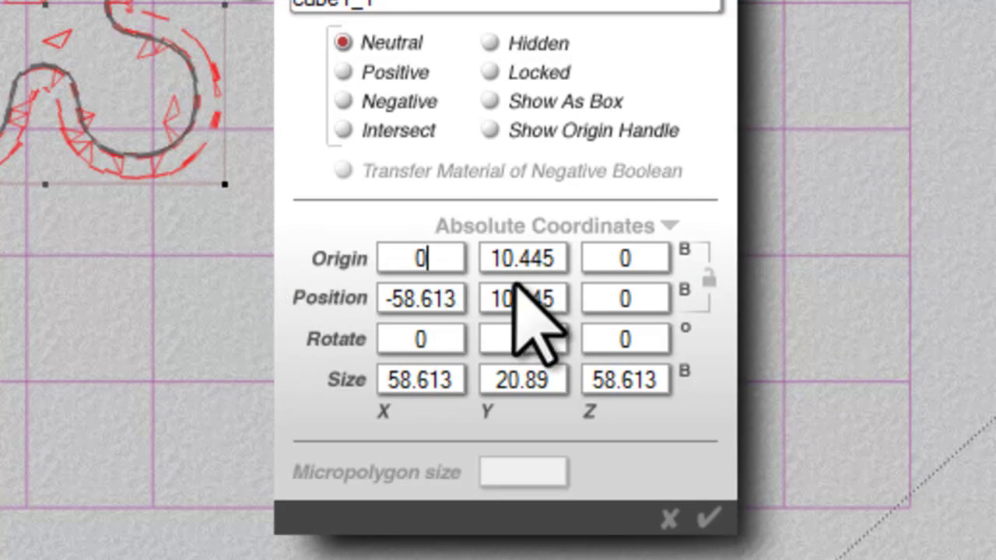
{"action": "left_click_drag", "start_coordinate": [545, 259], "coordinate": [482, 259]}
{"action": "type", "text": "0"}
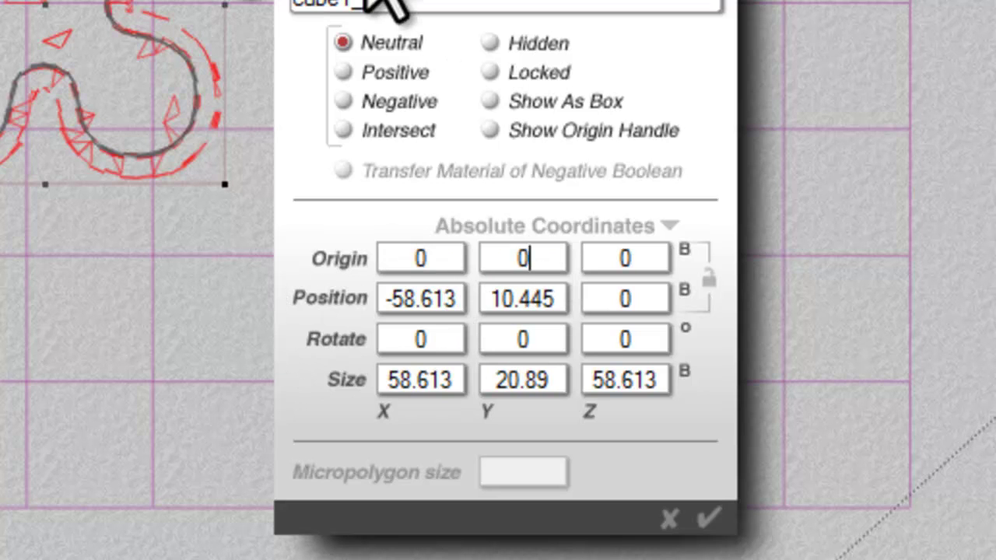
{"action": "left_click", "coordinate": [489, 130]}
{"action": "left_click", "coordinate": [708, 518]}
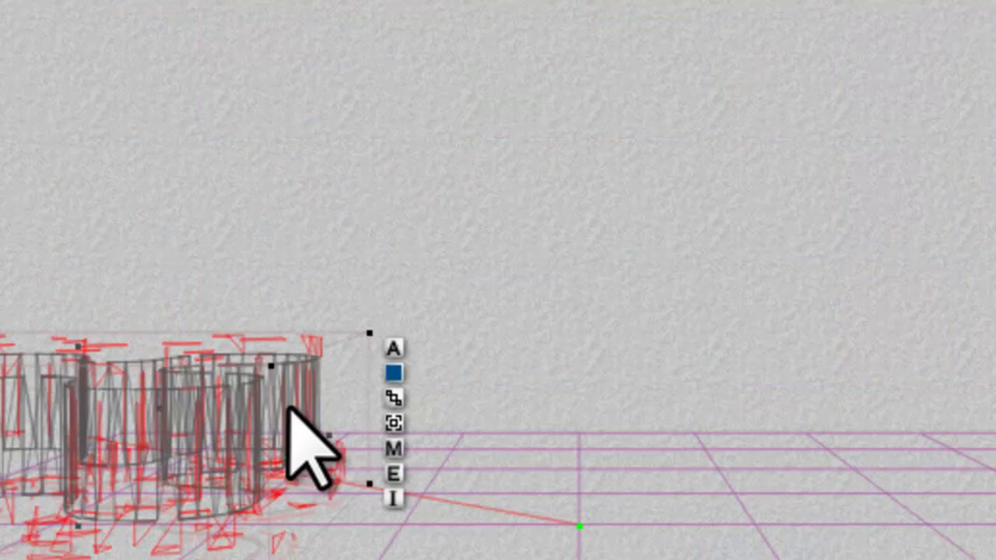
Step: Select the inner shell object of the building and assign it the bright green family colour
{"action": "right_click", "coordinate": [294, 408]}
{"action": "left_click", "coordinate": [337, 428]}
{"action": "left_click", "coordinate": [360, 394]}
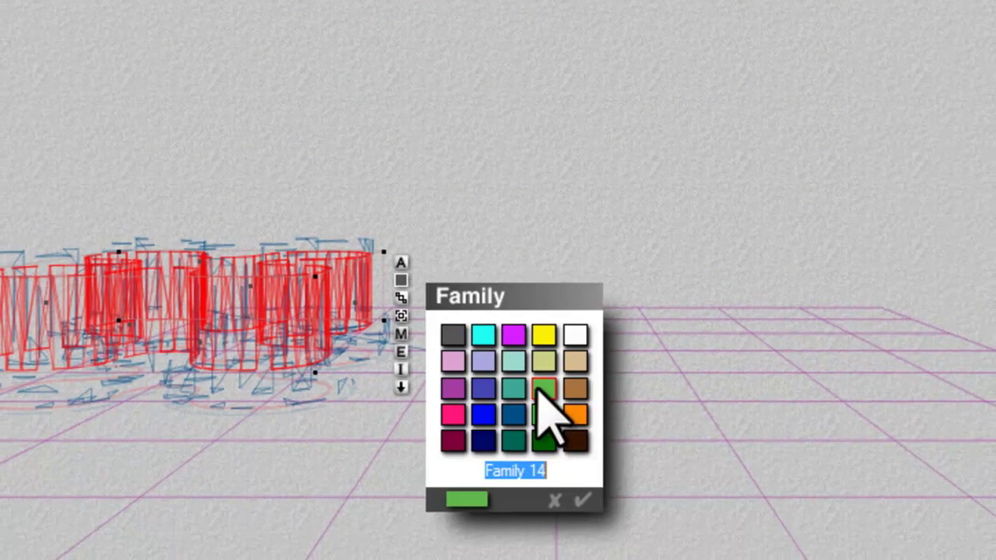
{"action": "left_click", "coordinate": [543, 414]}
{"action": "key", "text": "Return"}
Step: Set the inner shell's origin to 0 on X and Y and turn on its origin handle
{"action": "left_click", "coordinate": [401, 262]}
{"action": "left_click", "coordinate": [867, 352]}
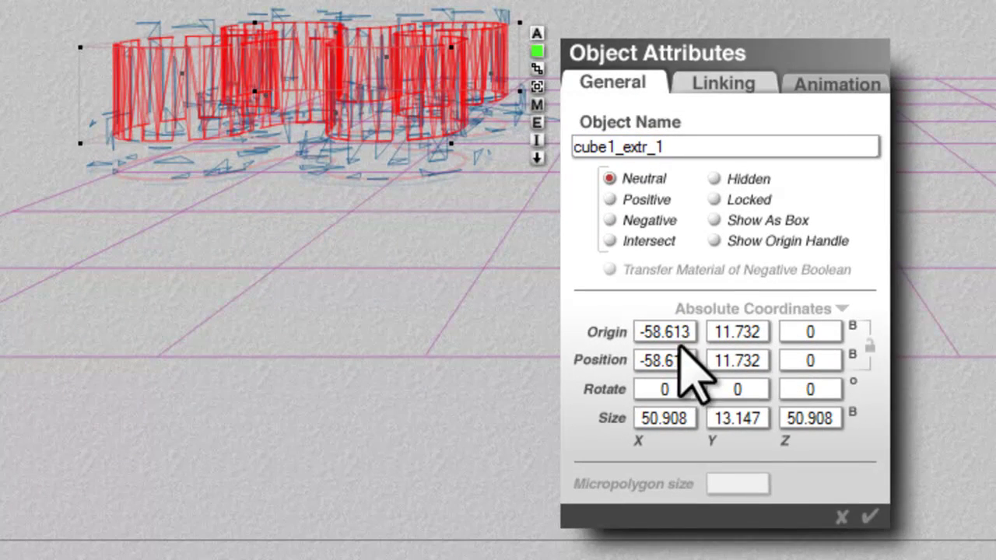
{"action": "left_click", "coordinate": [690, 333]}
{"action": "type", "text": "0"}
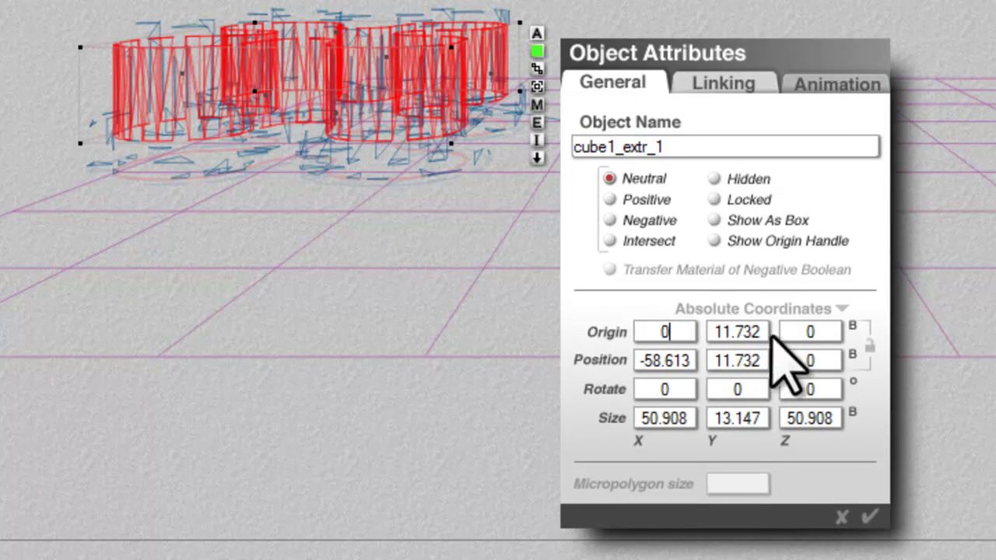
{"action": "left_click", "coordinate": [751, 334]}
{"action": "type", "text": "0"}
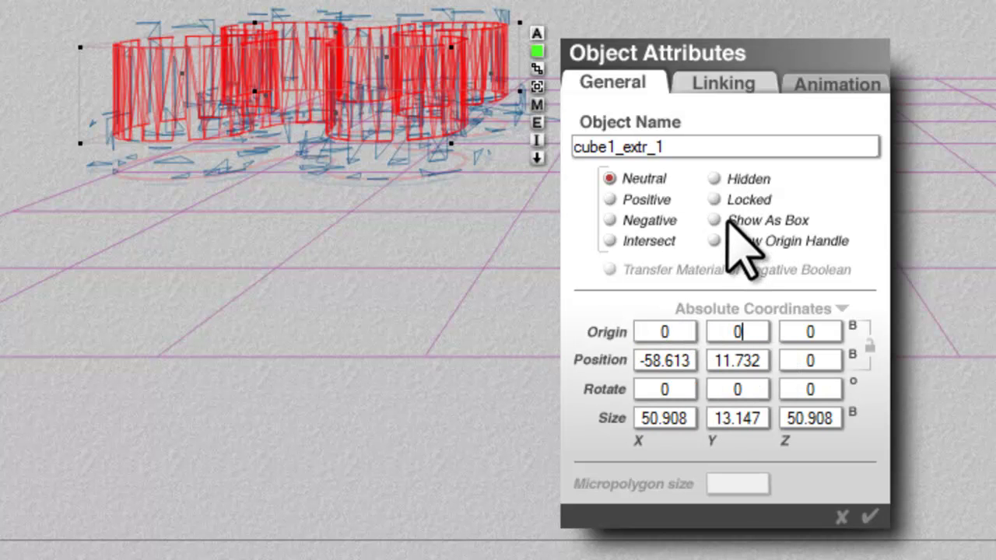
{"action": "left_click", "coordinate": [726, 241]}
{"action": "left_click", "coordinate": [869, 515]}
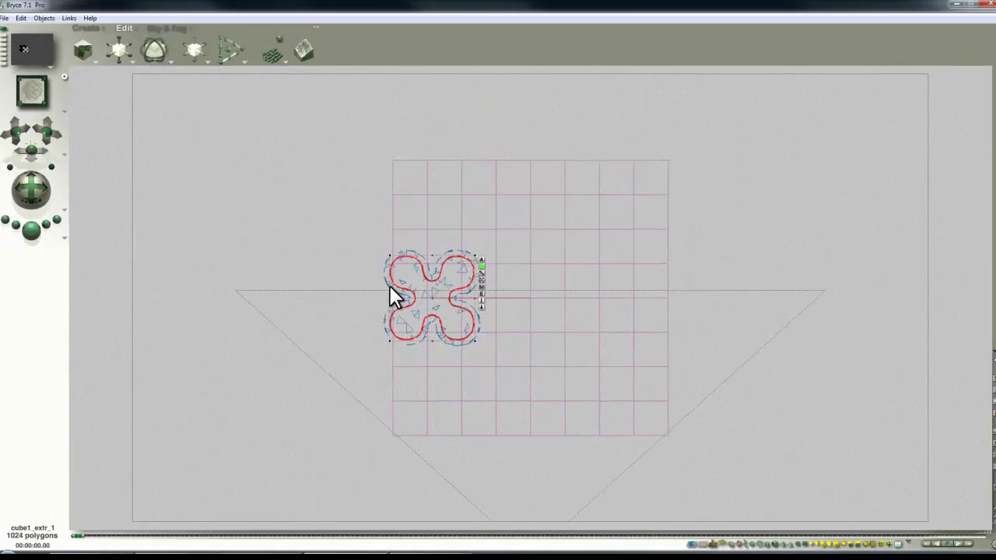
Step: Copy and paste the wall and shell together, and rotate the copy around the world centre to the opposite side
{"action": "left_click_drag", "start_coordinate": [266, 235], "coordinate": [449, 336]}
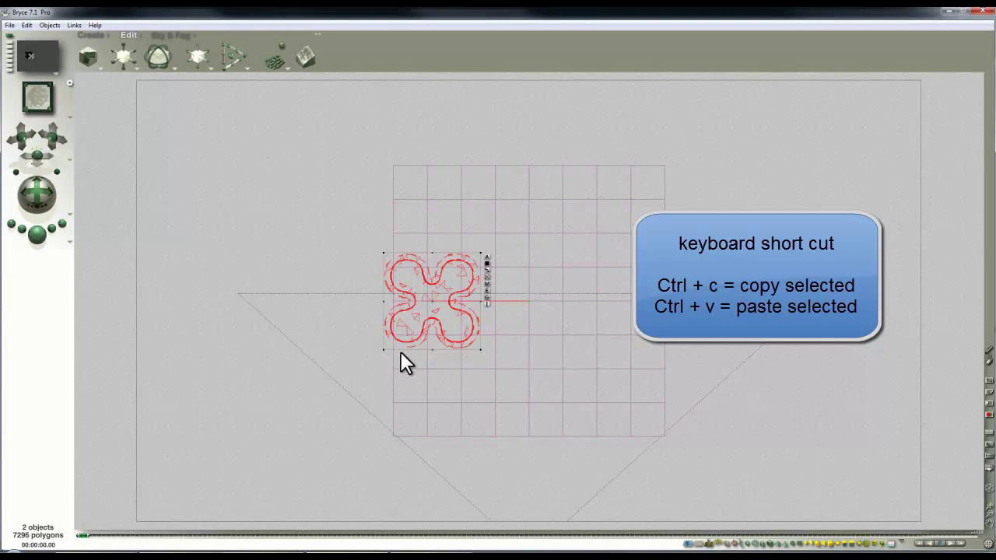
{"action": "key", "text": "ctrl+v"}
{"action": "left_click_drag", "start_coordinate": [160, 57], "coordinate": [160, 63]}
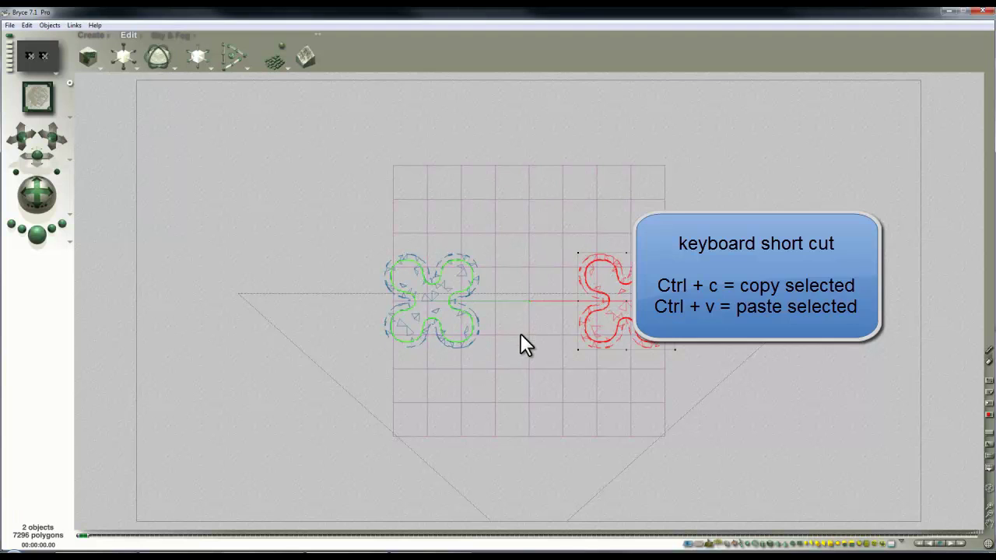
Step: Copy both opposite buildings and rotate the copies a quarter turn around the centre to form a ring of four
{"action": "key", "text": "3"}
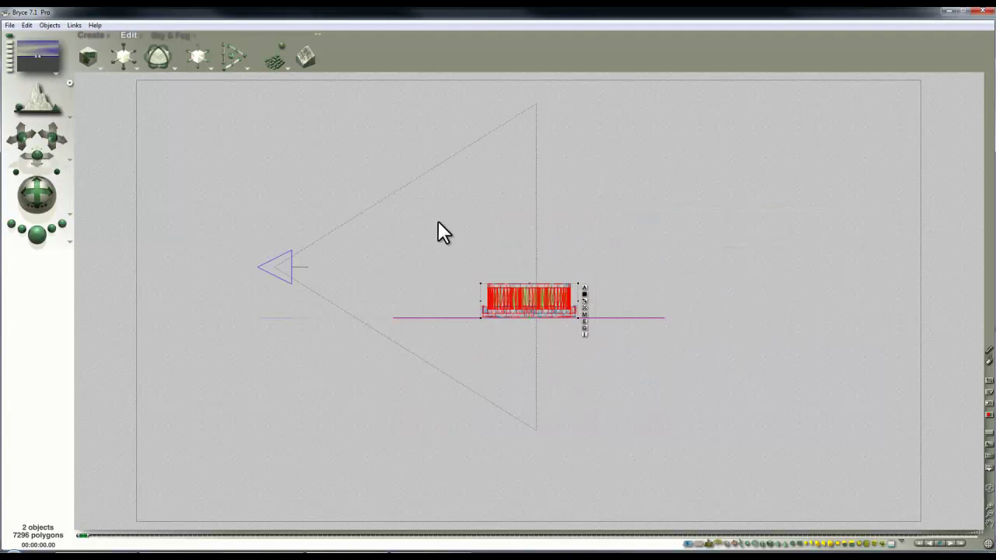
{"action": "left_click_drag", "start_coordinate": [435, 221], "coordinate": [592, 314]}
{"action": "key", "text": "2"}
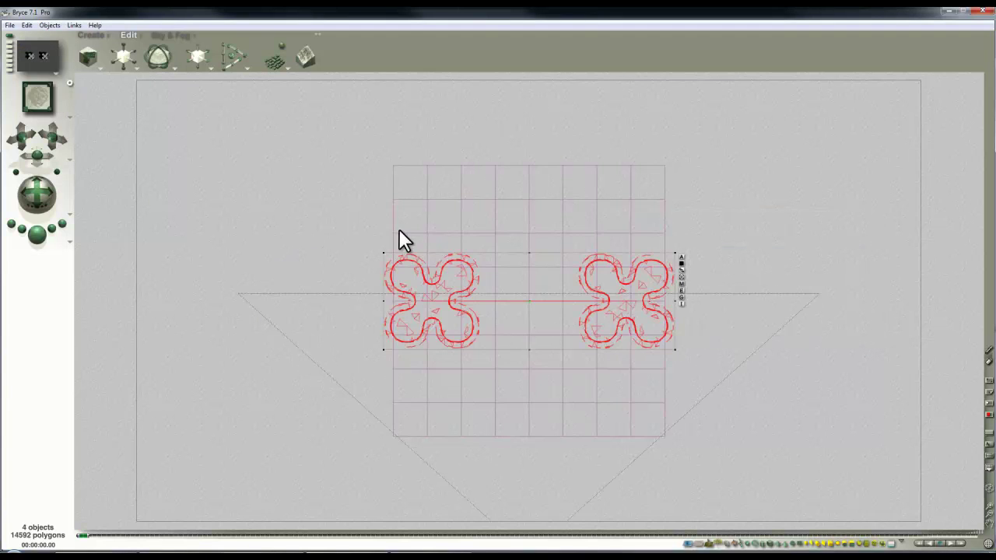
{"action": "left_click_drag", "start_coordinate": [159, 57], "coordinate": [187, 60]}
{"action": "left_click", "coordinate": [782, 381]}
{"action": "key", "text": "1"}
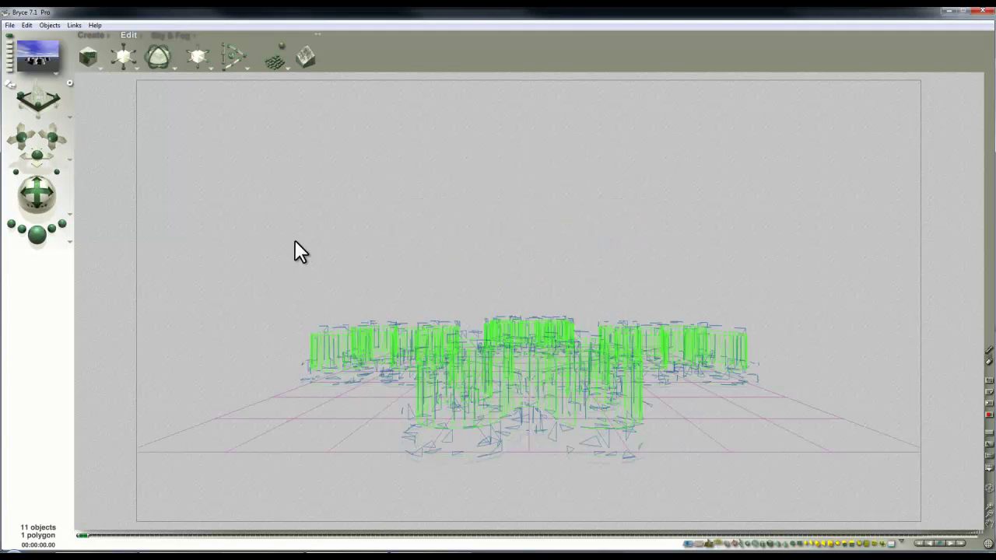
Step: Multi-replicate all four buildings as 50 instances with a Y offset of 20.89 and a Y rotation of 2 degrees
{"action": "key", "text": "3"}
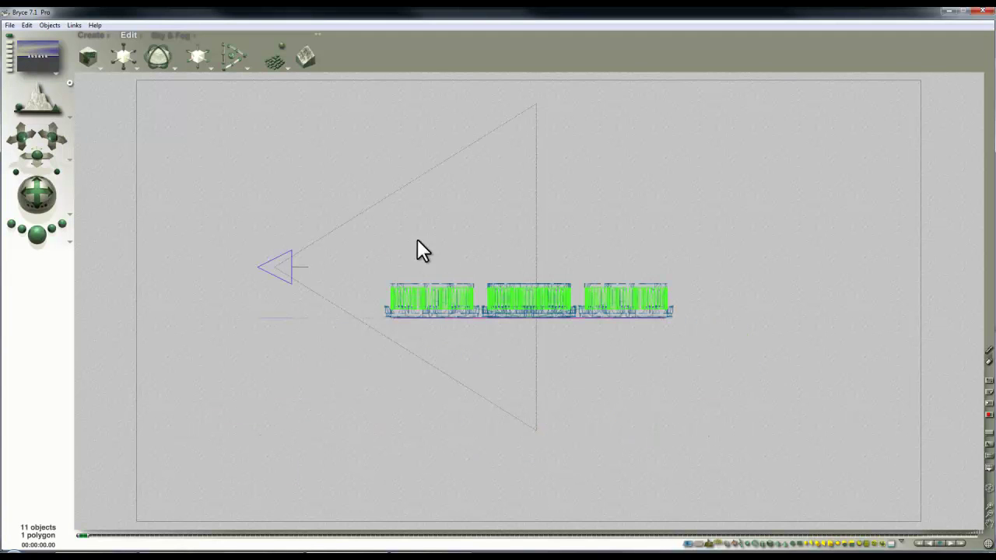
{"action": "left_click_drag", "start_coordinate": [714, 316], "coordinate": [715, 315]}
{"action": "key", "text": "1"}
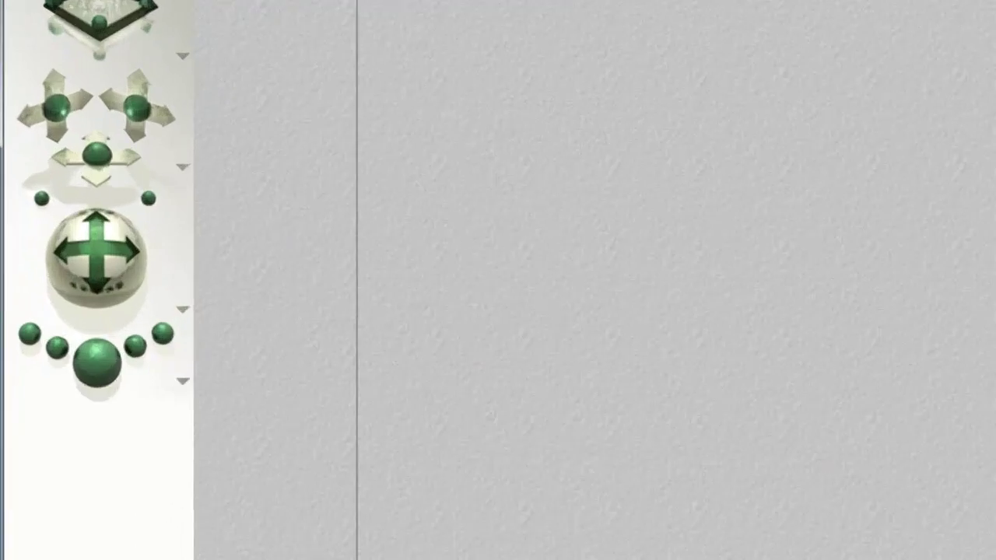
{"action": "left_click", "coordinate": [26, 25]}
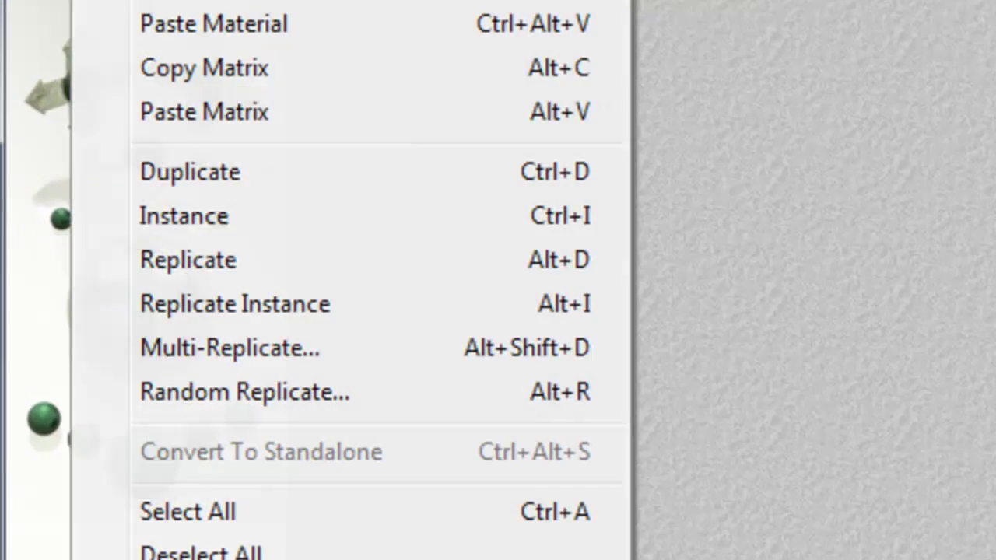
{"action": "left_click", "coordinate": [323, 348]}
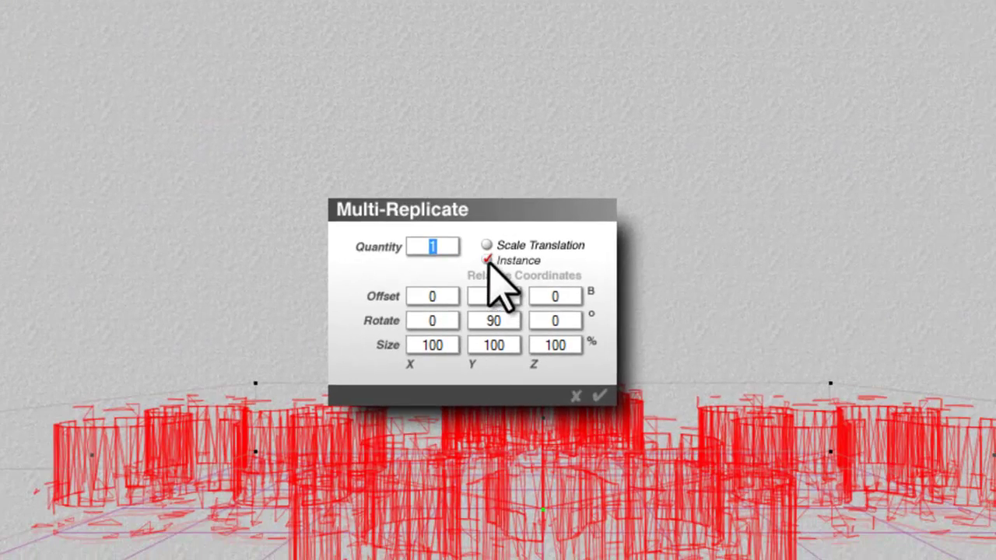
{"action": "left_click", "coordinate": [489, 263]}
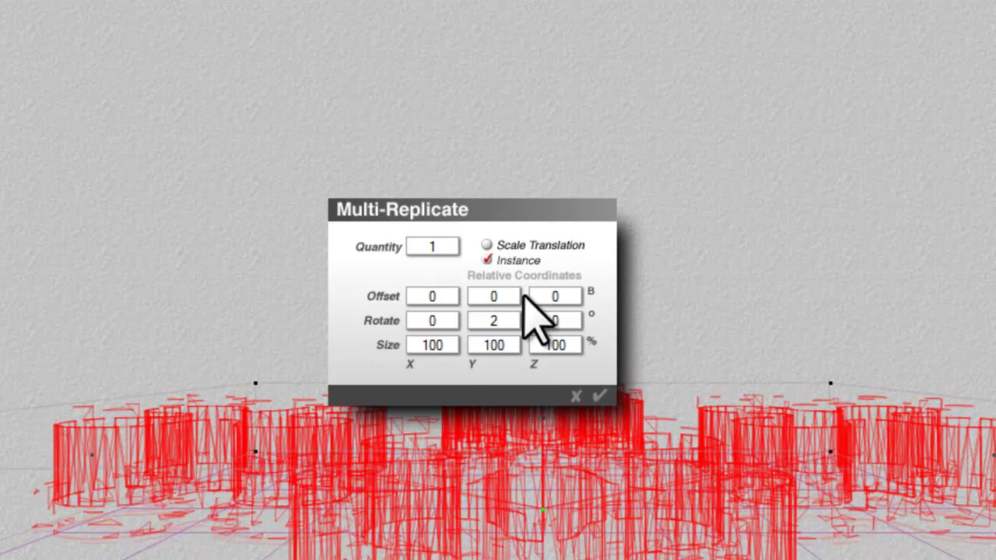
{"action": "double_click", "coordinate": [507, 294]}
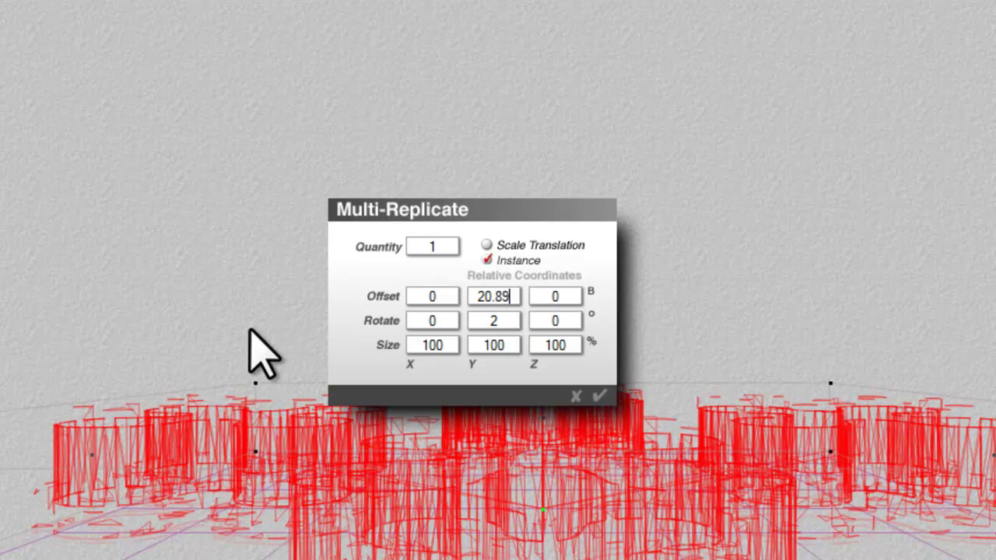
{"action": "double_click", "coordinate": [442, 247]}
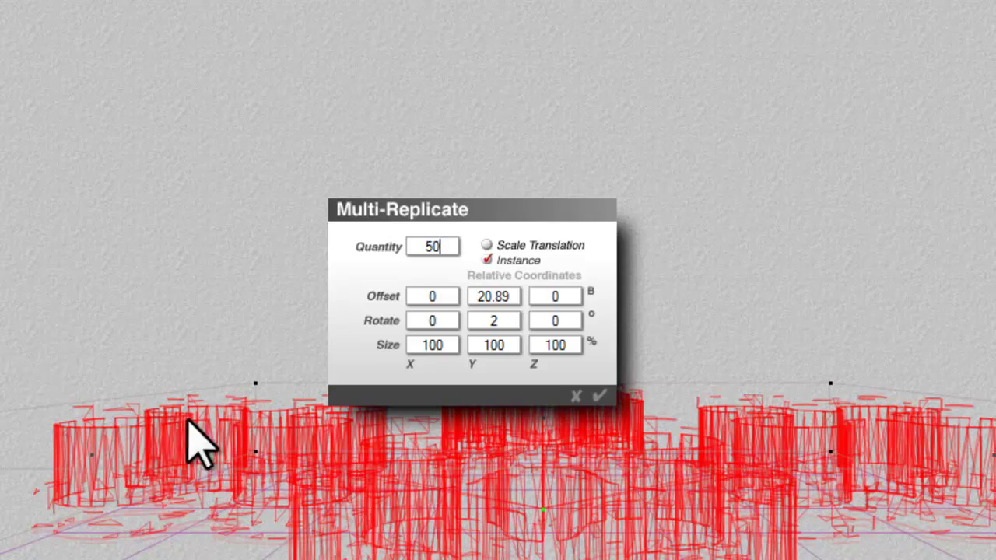
{"action": "left_click", "coordinate": [600, 396]}
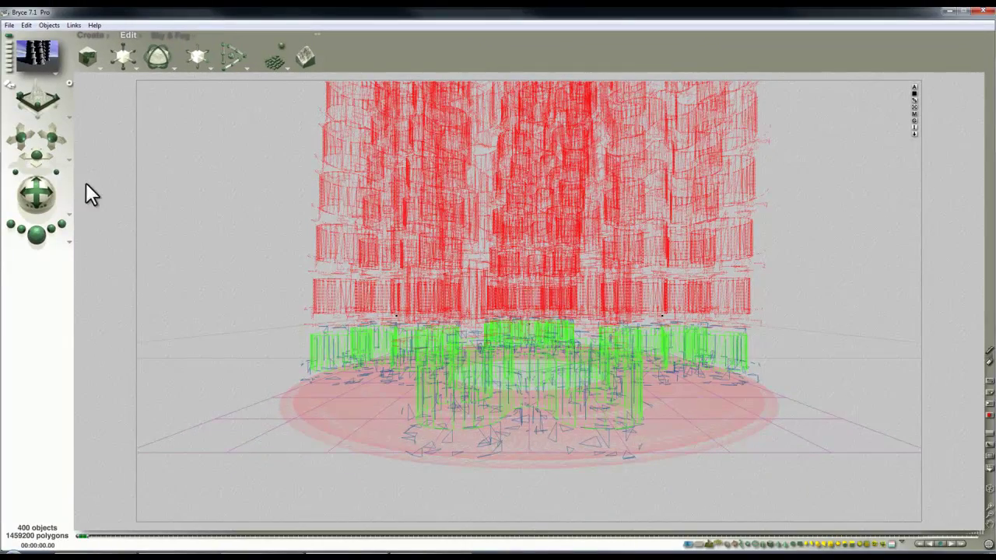
Step: Tilt the camera up at the stacked twisting towers and render the scene
{"action": "left_click_drag", "start_coordinate": [36, 194], "coordinate": [43, 206]}
{"action": "key", "text": "ctrl+r"}
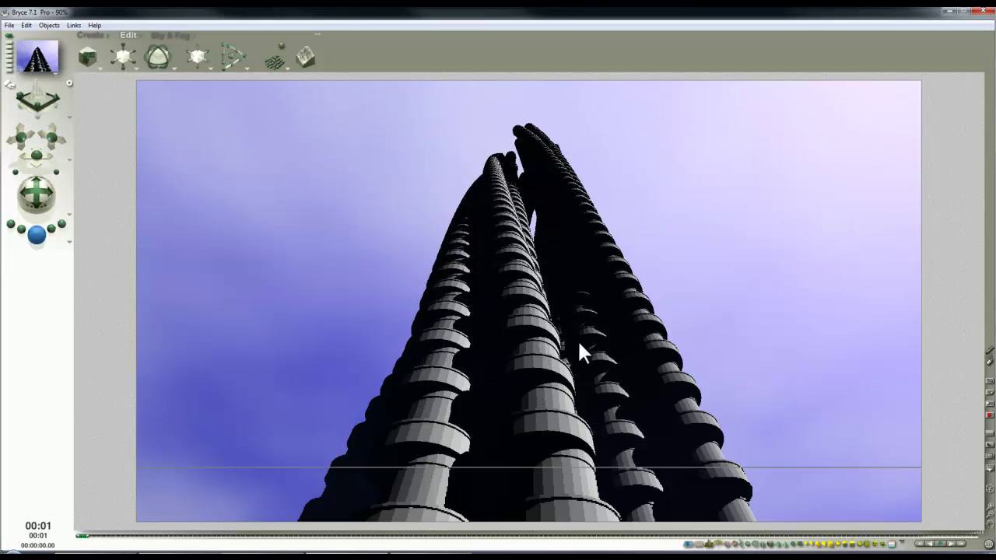
{"action": "left_click", "coordinate": [512, 278]}
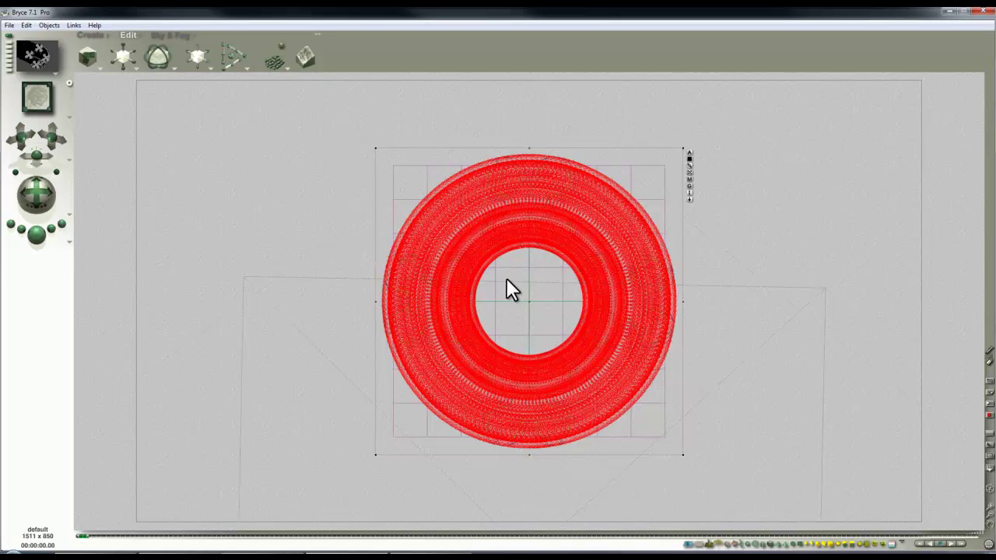
Step: Set the resize mode for the selected replicated floors to Object Space
{"action": "left_click", "coordinate": [137, 69]}
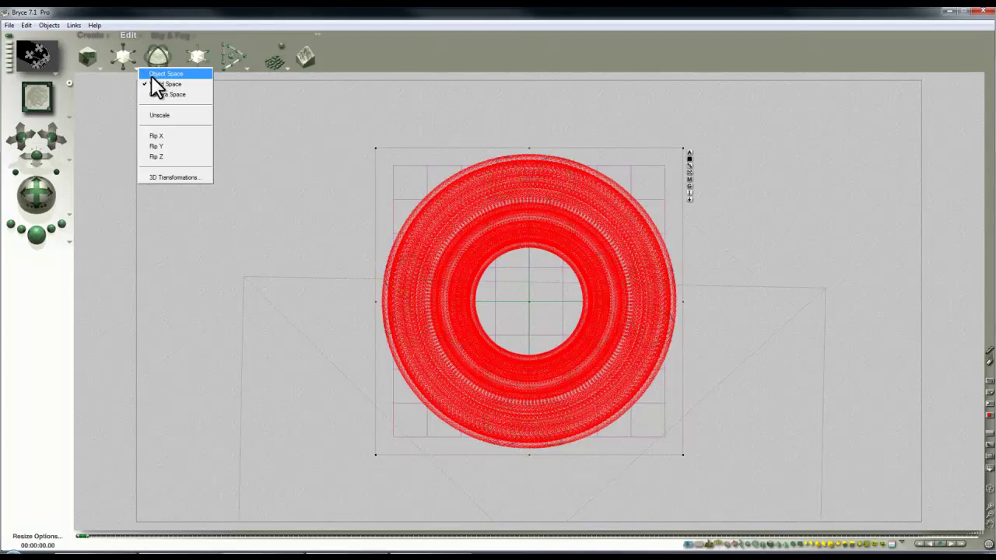
{"action": "left_click", "coordinate": [149, 74]}
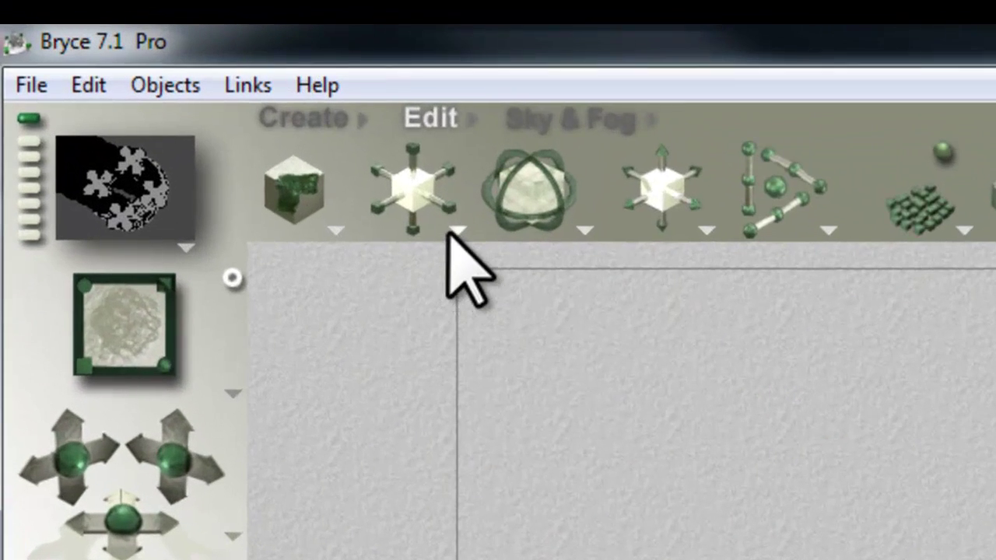
{"action": "left_click", "coordinate": [135, 69]}
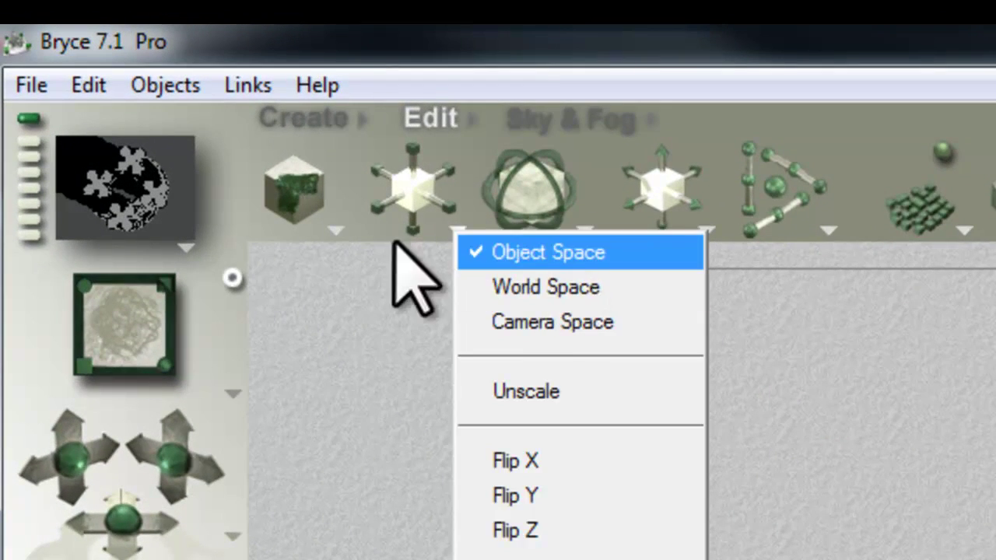
{"action": "left_click", "coordinate": [331, 265]}
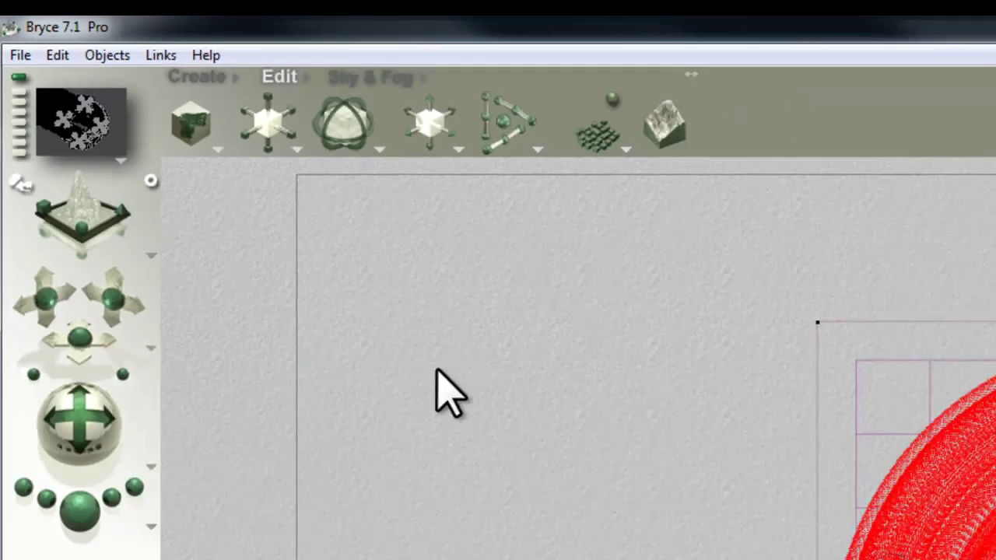
{"action": "key", "text": "1"}
{"action": "key", "text": "3"}
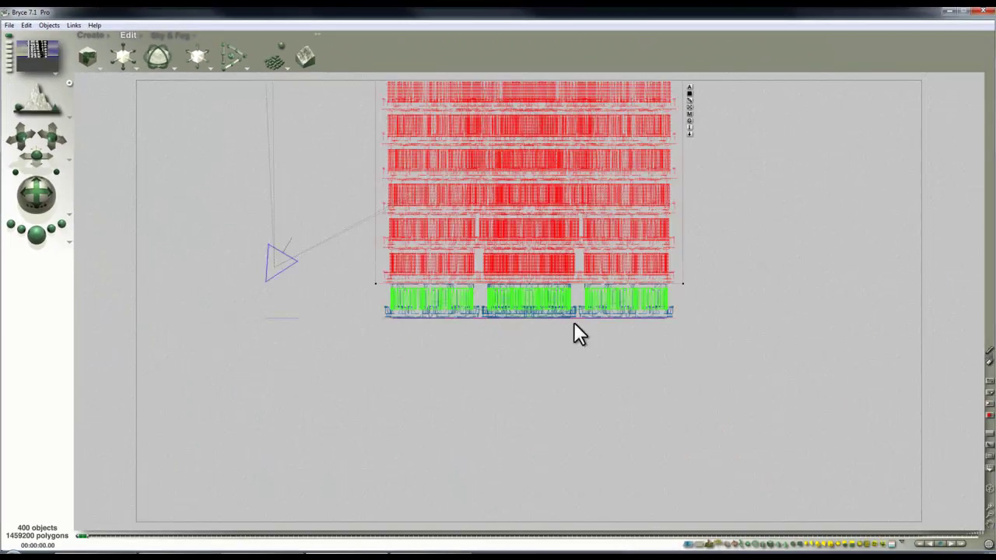
{"action": "key", "text": "2"}
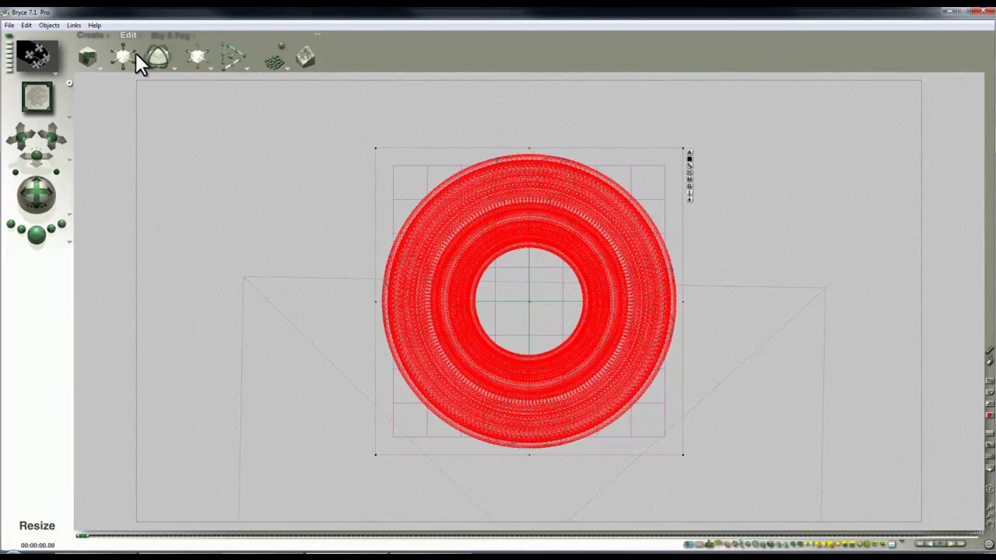
{"action": "key", "text": "3"}
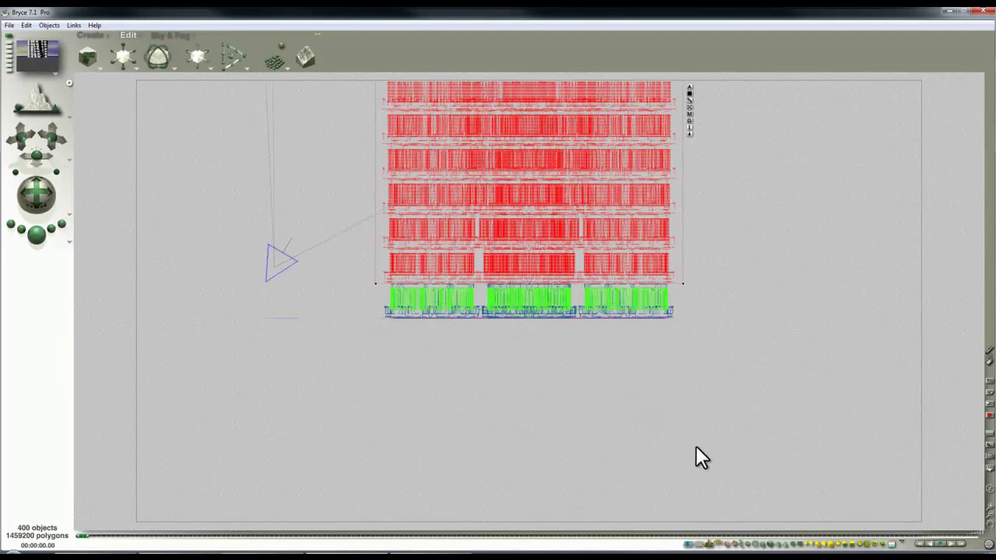
Step: Select all the replicated floors from above, enlarge them until the neighbouring towers merge, and test-render the top view
{"action": "key", "text": "3"}
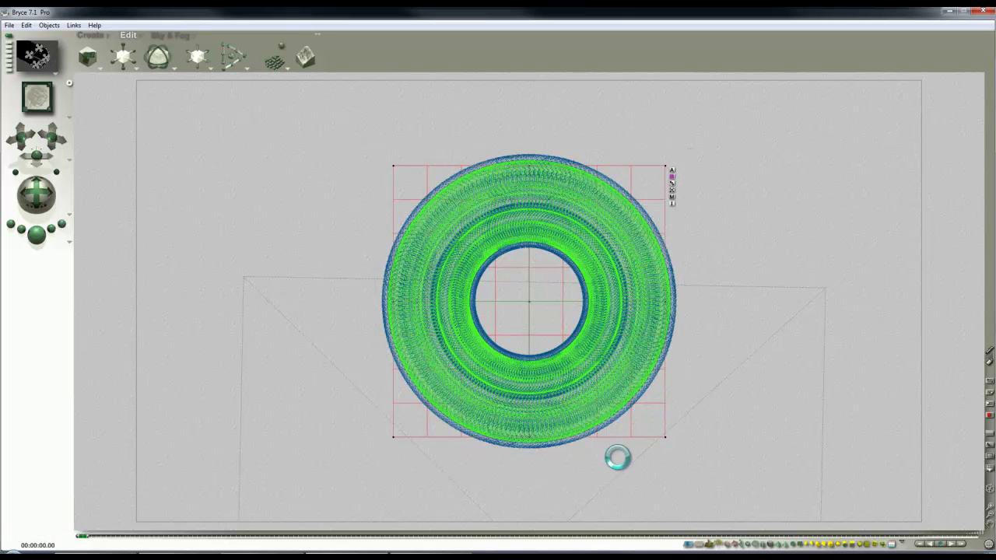
{"action": "left_click", "coordinate": [345, 126]}
{"action": "left_click_drag", "start_coordinate": [578, 281], "coordinate": [738, 460]}
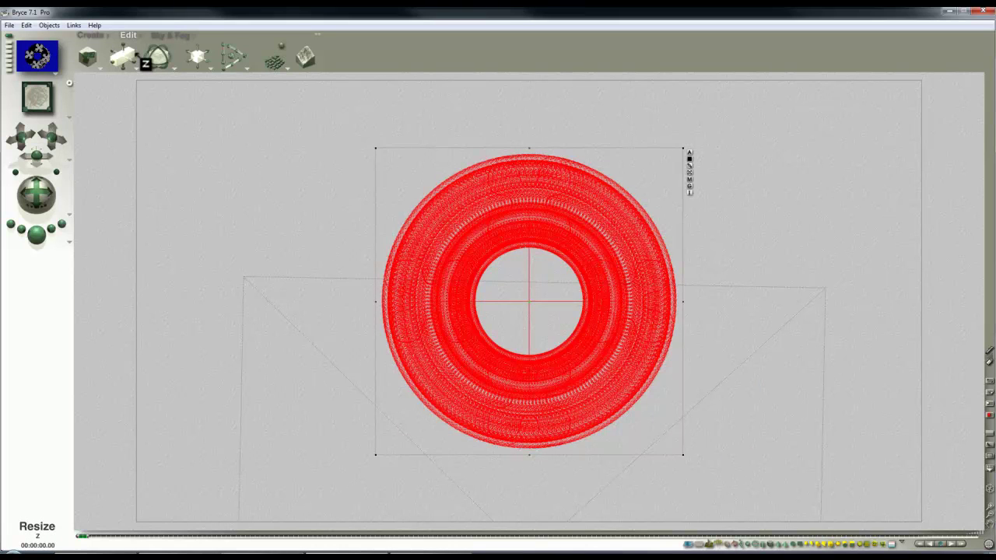
{"action": "mouse_move", "coordinate": [136, 53]}
{"action": "left_mouse_down"}
{"action": "mouse_move", "coordinate": [280, 52]}
{"action": "mouse_move", "coordinate": [137, 52]}
{"action": "left_mouse_up"}
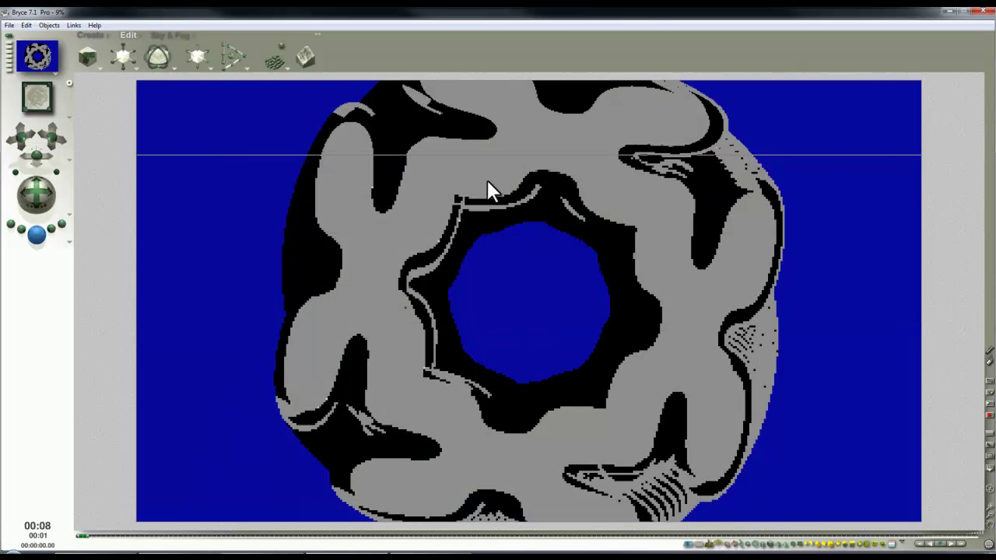
{"action": "left_click", "coordinate": [487, 180]}
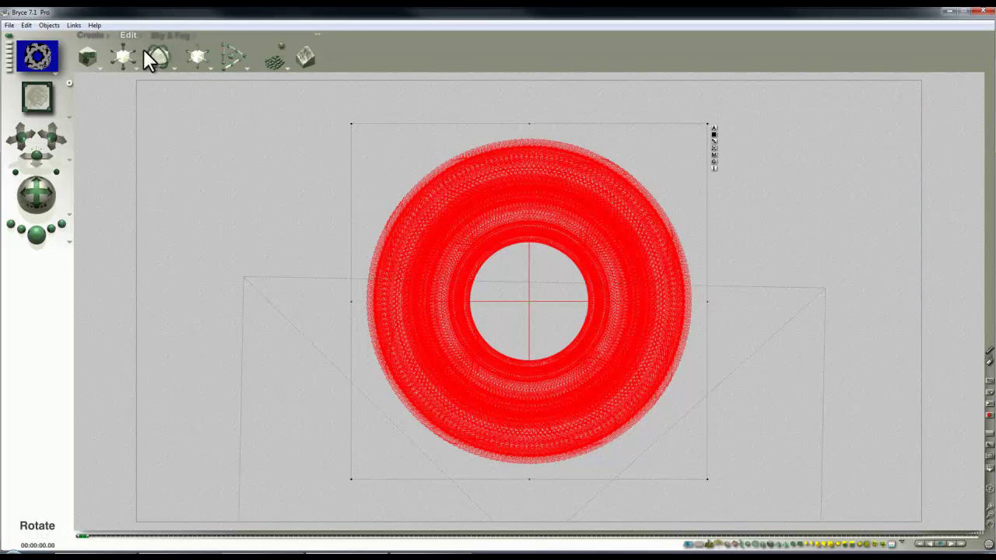
Step: Shrink the selected floors slightly and test-render the towers from above and from the camera
{"action": "left_click_drag", "start_coordinate": [135, 53], "coordinate": [133, 50]}
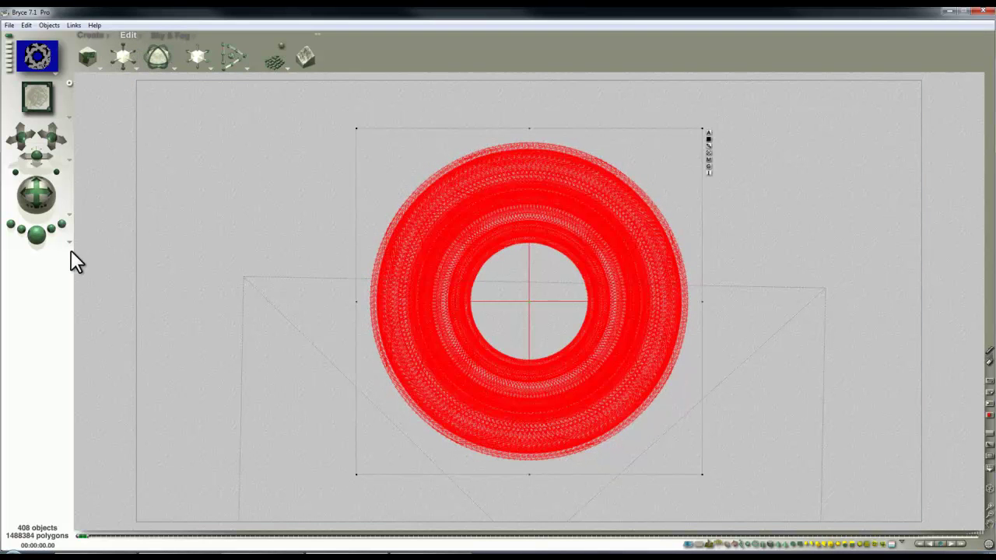
{"action": "key", "text": "ctrl+r"}
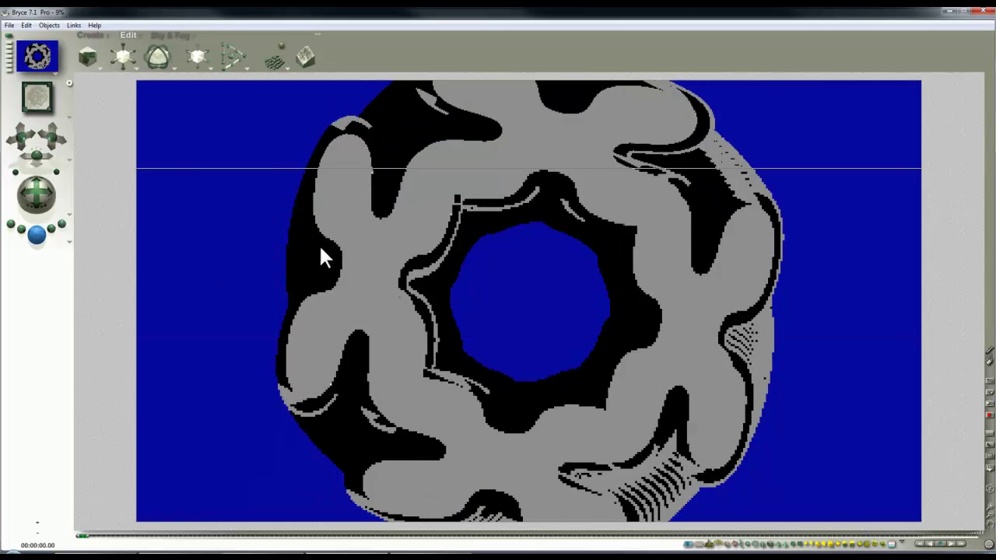
{"action": "key", "text": "Escape"}
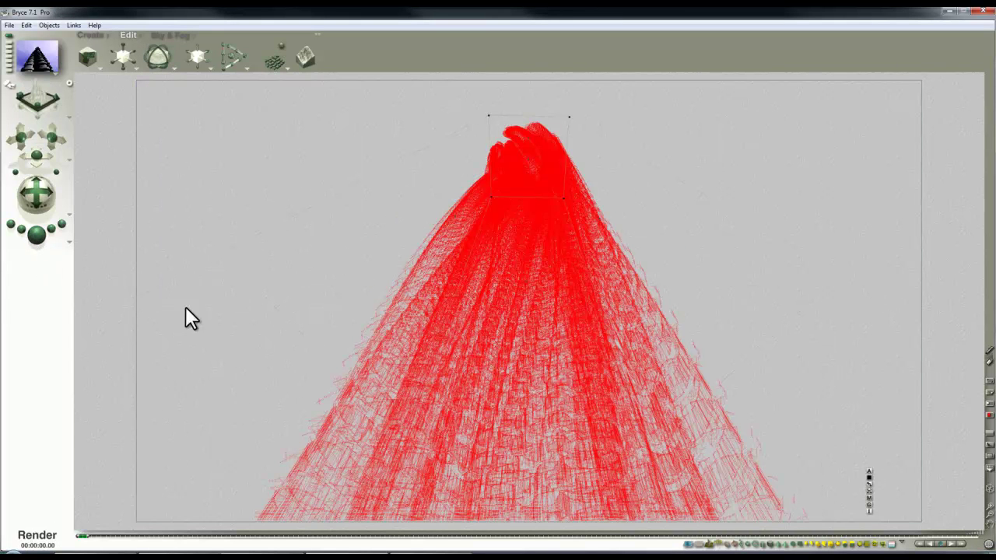
{"action": "key", "text": "ctrl+r"}
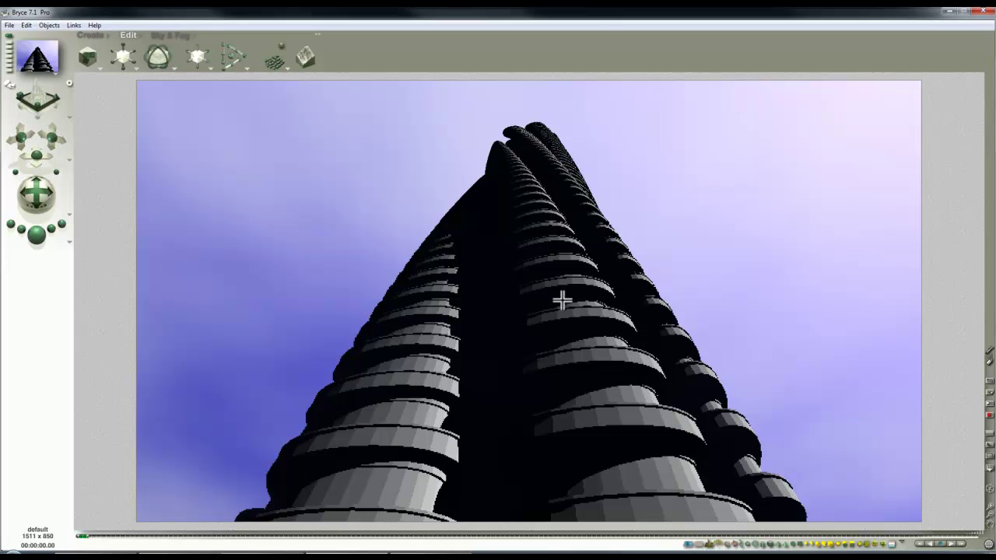
Step: Fine-tune the floors' size with top-view test renders so the lobes of neighbouring towers only just overlap, and return to the camera view
{"action": "key", "text": "2"}
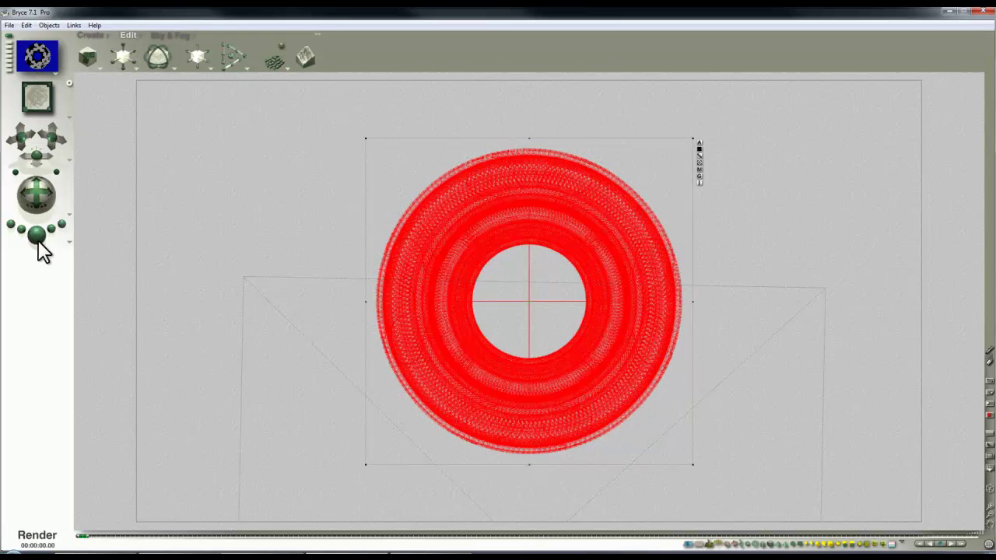
{"action": "left_click", "coordinate": [37, 238]}
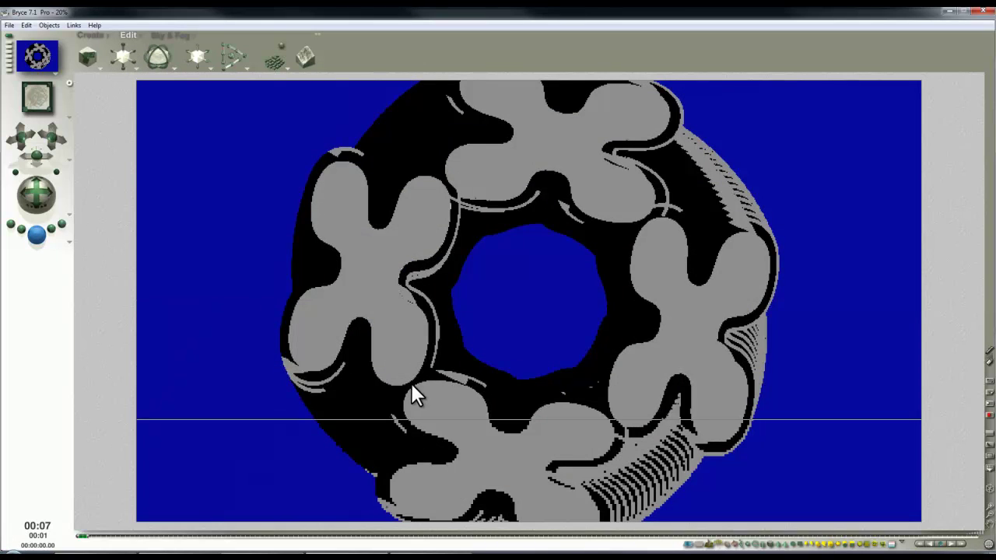
{"action": "left_click", "coordinate": [261, 155]}
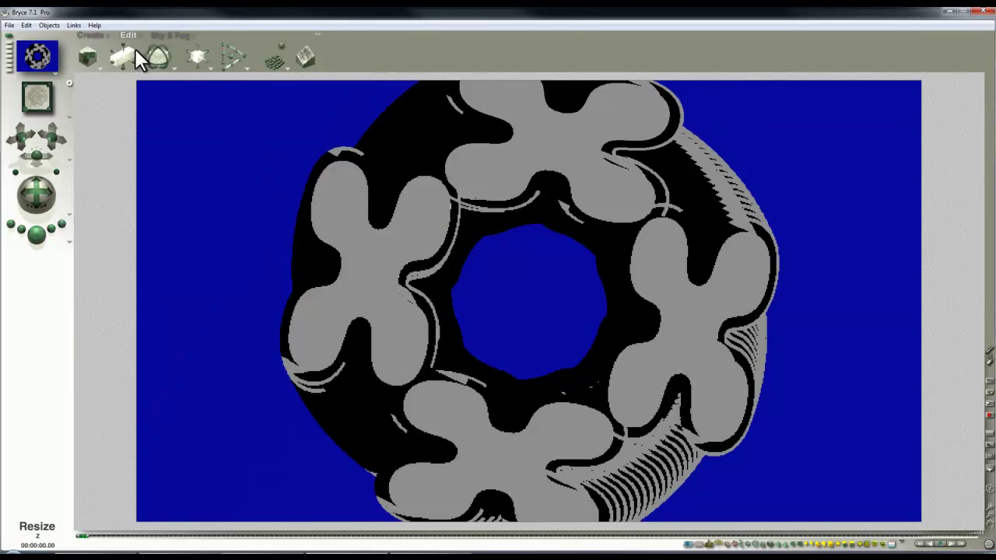
{"action": "left_click_drag", "start_coordinate": [132, 50], "coordinate": [136, 50]}
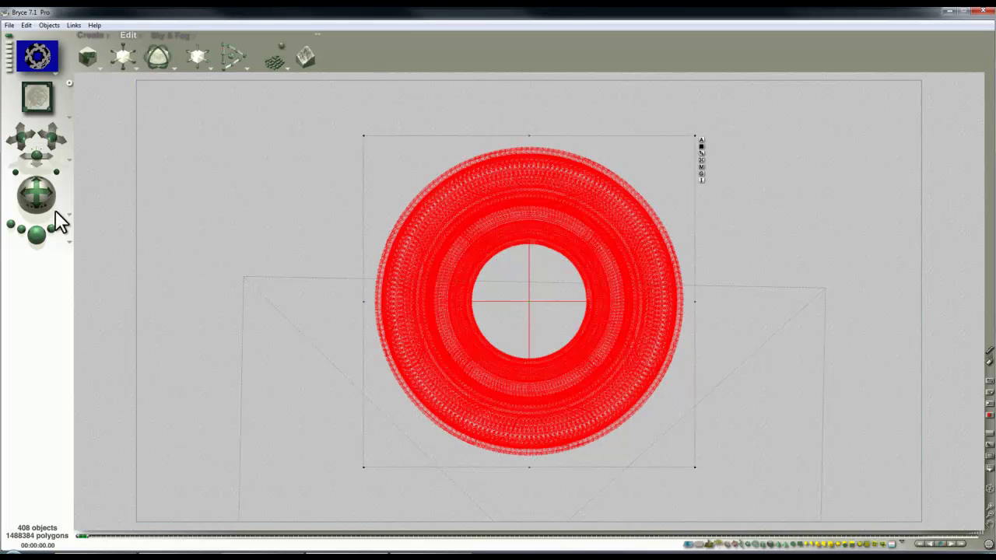
{"action": "left_click", "coordinate": [35, 242]}
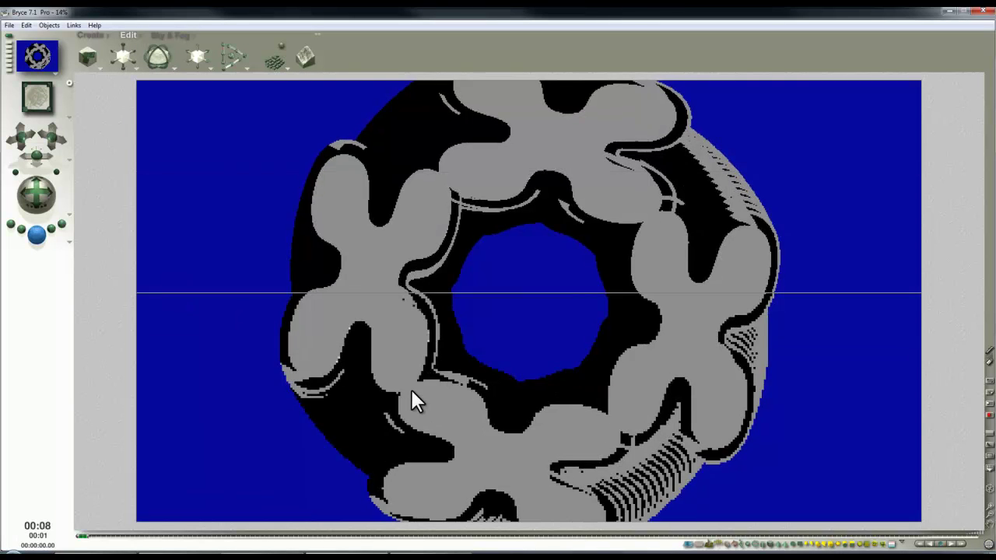
{"action": "left_click", "coordinate": [449, 365]}
{"action": "key", "text": "Escape"}
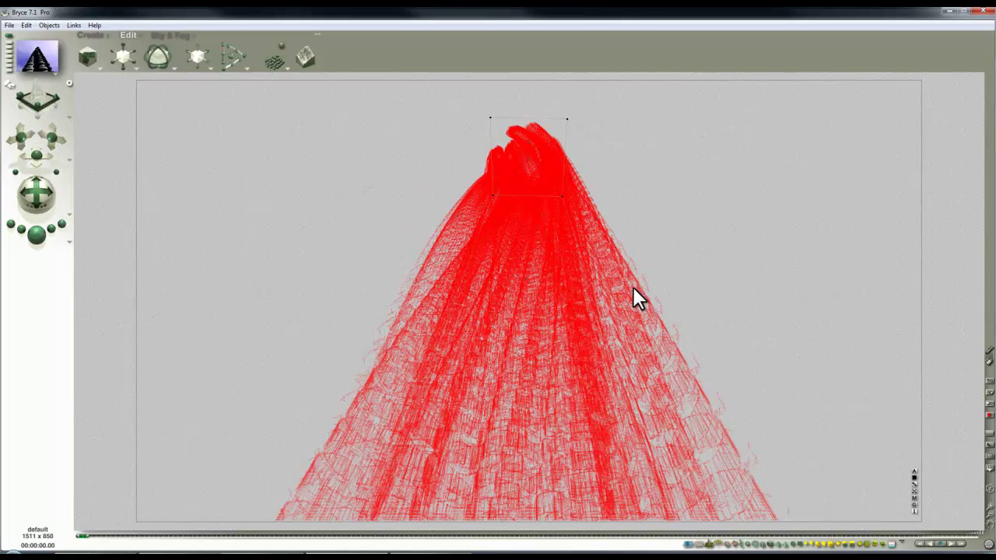
Step: Select the Family 19 window sections and give them a glassy material with Diffusion set to 0
{"action": "left_click", "coordinate": [891, 547]}
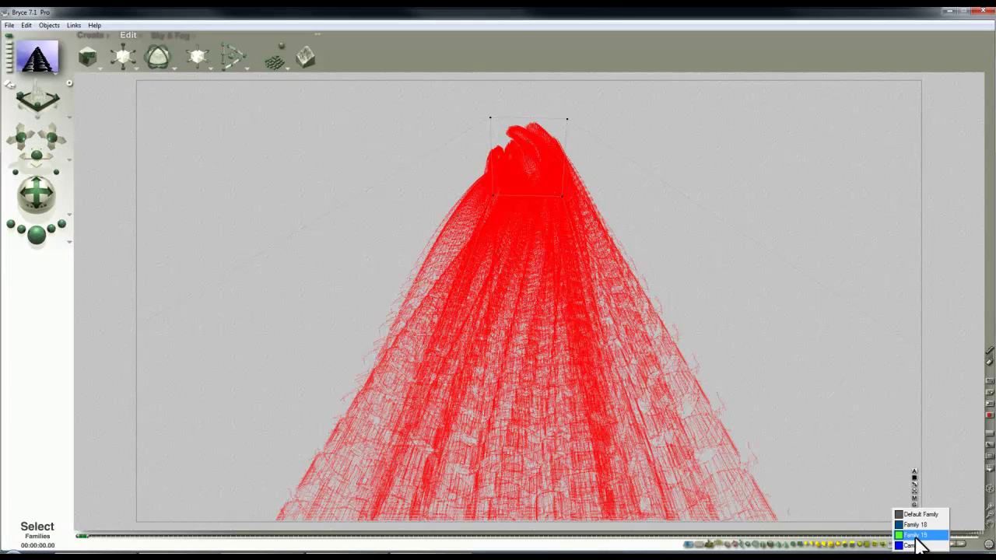
{"action": "left_click", "coordinate": [916, 535]}
{"action": "left_click", "coordinate": [914, 490]}
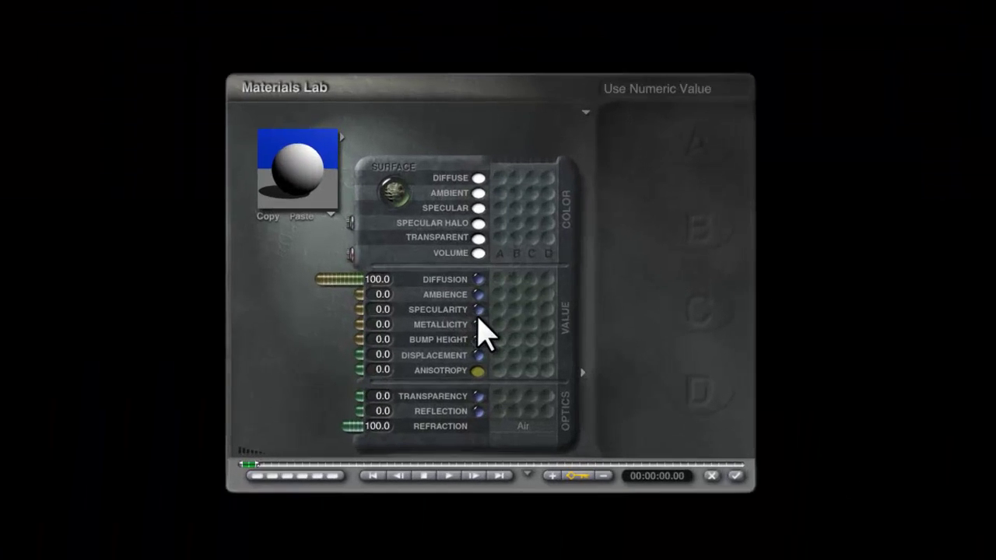
{"action": "left_click_drag", "start_coordinate": [296, 286], "coordinate": [460, 281]}
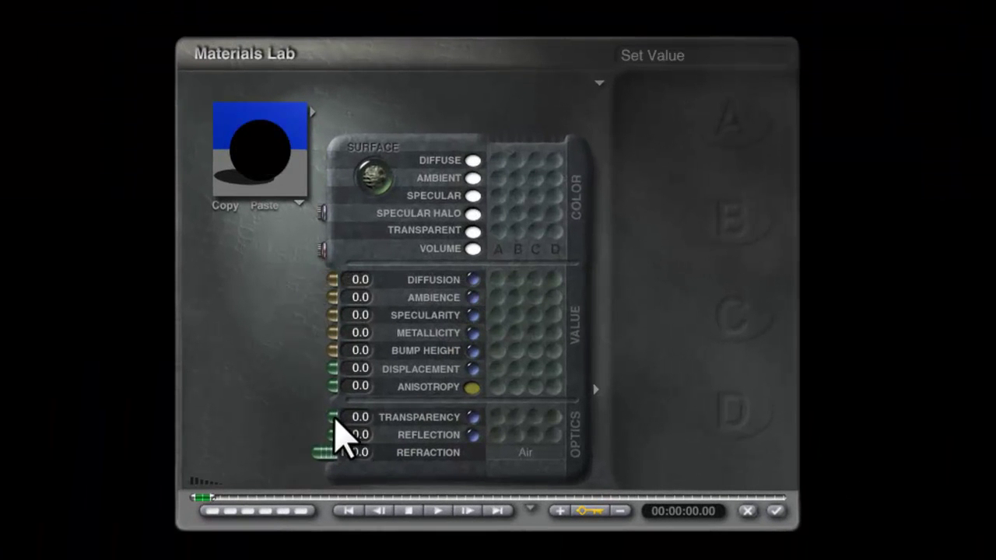
{"action": "left_click_drag", "start_coordinate": [331, 418], "coordinate": [345, 476]}
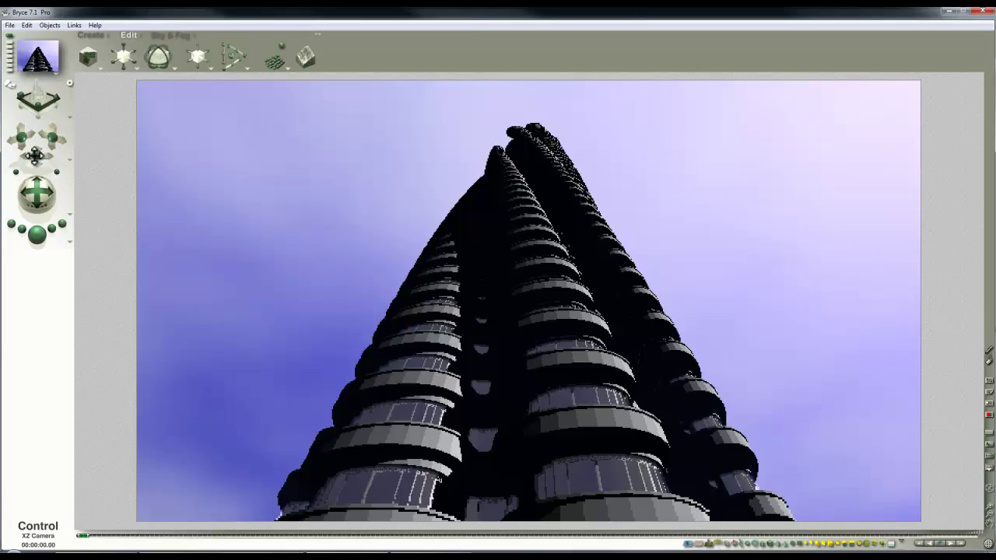
Step: Move the camera back to fit the full height of the towers in the frame and render the scene
{"action": "left_click_drag", "start_coordinate": [34, 155], "coordinate": [57, 150]}
{"action": "left_click_drag", "start_coordinate": [43, 196], "coordinate": [35, 179]}
{"action": "left_click", "coordinate": [36, 232]}
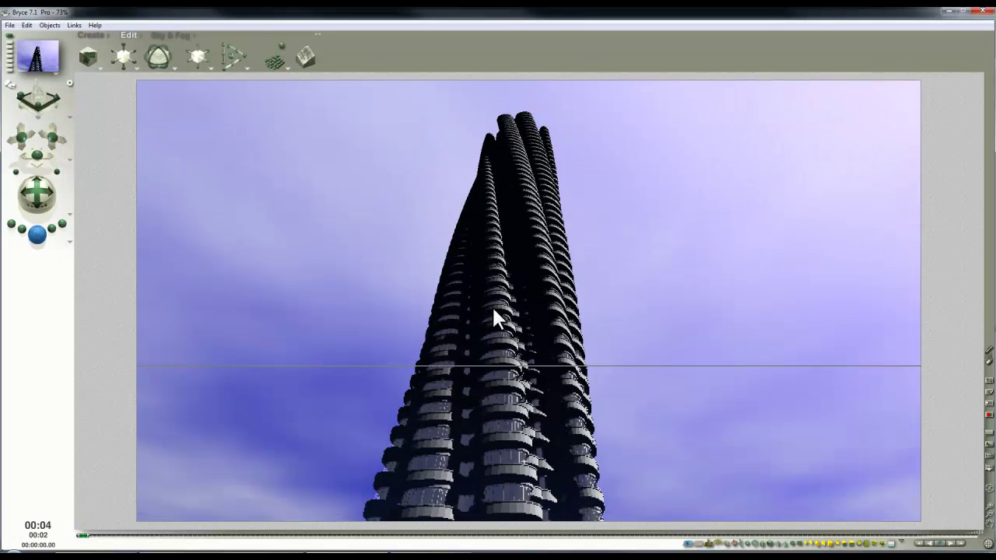
{"action": "left_click_drag", "start_coordinate": [44, 165], "coordinate": [36, 197]}
Step: Change the document to a portrait format with a 3:4 aspect ratio and a resolution of 637 x 850
{"action": "left_click", "coordinate": [9, 28]}
{"action": "left_click", "coordinate": [27, 49]}
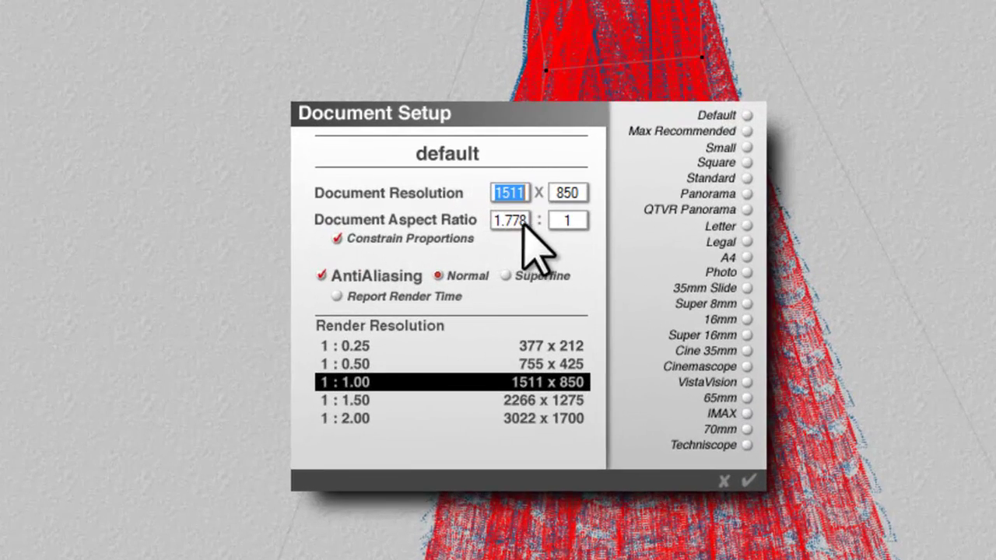
{"action": "left_click_drag", "start_coordinate": [531, 227], "coordinate": [340, 234]}
{"action": "type", "text": "3"}
{"action": "key", "text": "Tab"}
{"action": "type", "text": "4"}
{"action": "double_click", "coordinate": [582, 195]}
{"action": "type", "text": "850"}
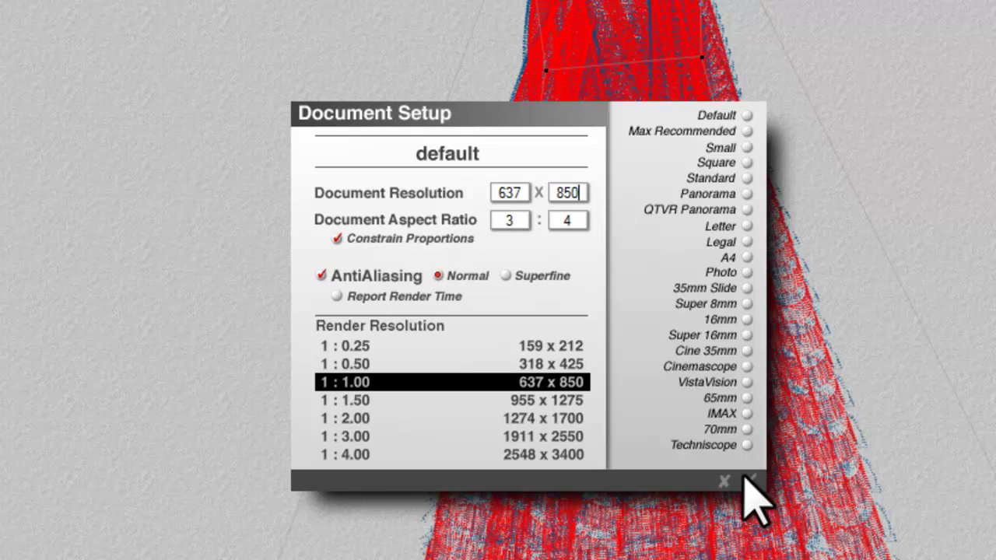
{"action": "left_click", "coordinate": [748, 482]}
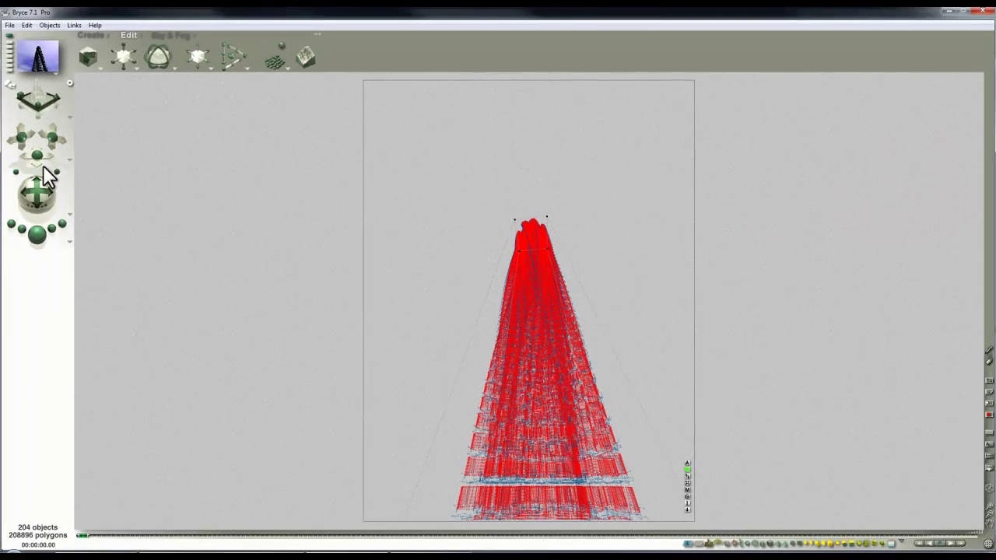
Step: Reframe the camera low and close, looking up so the towers fill the portrait frame, and render the scene
{"action": "left_click_drag", "start_coordinate": [57, 172], "coordinate": [37, 171]}
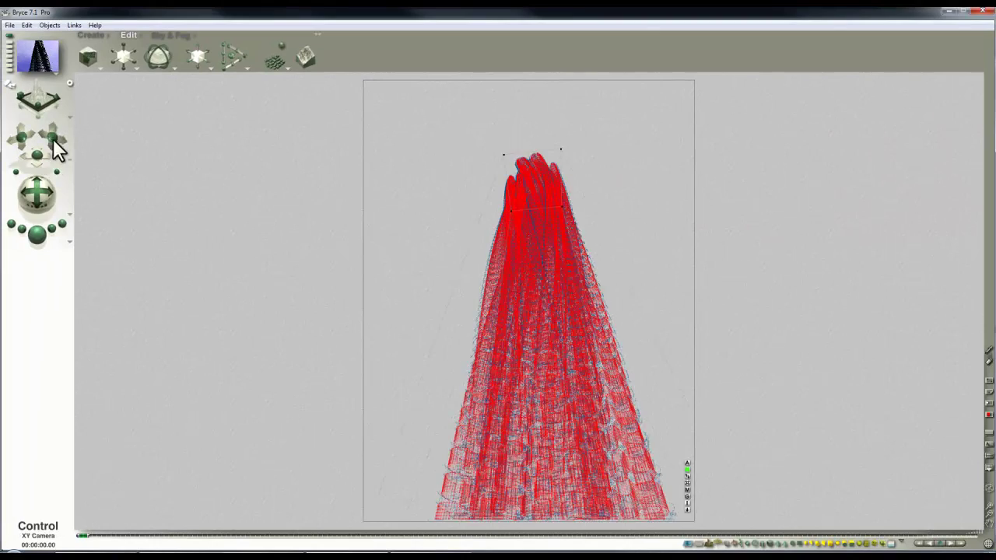
{"action": "mouse_move", "coordinate": [53, 138]}
{"action": "left_mouse_down"}
{"action": "mouse_move", "coordinate": [41, 157]}
{"action": "mouse_move", "coordinate": [53, 135]}
{"action": "left_mouse_up"}
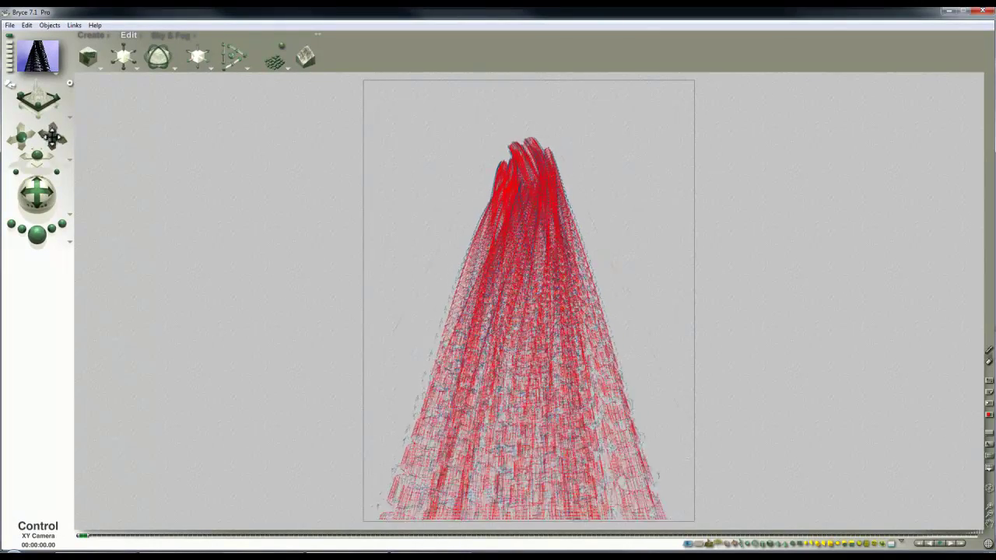
{"action": "left_click_drag", "start_coordinate": [53, 116], "coordinate": [52, 141]}
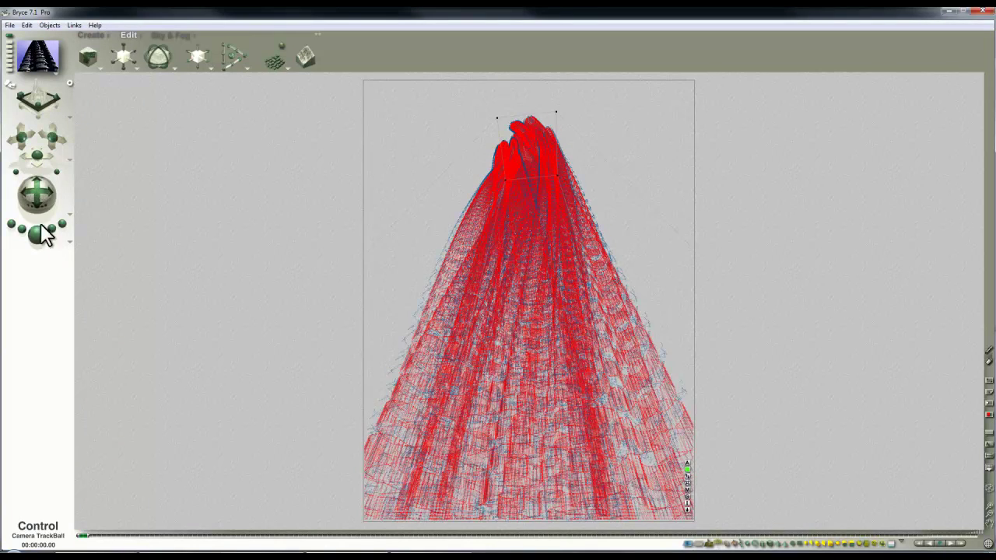
{"action": "left_click", "coordinate": [41, 232]}
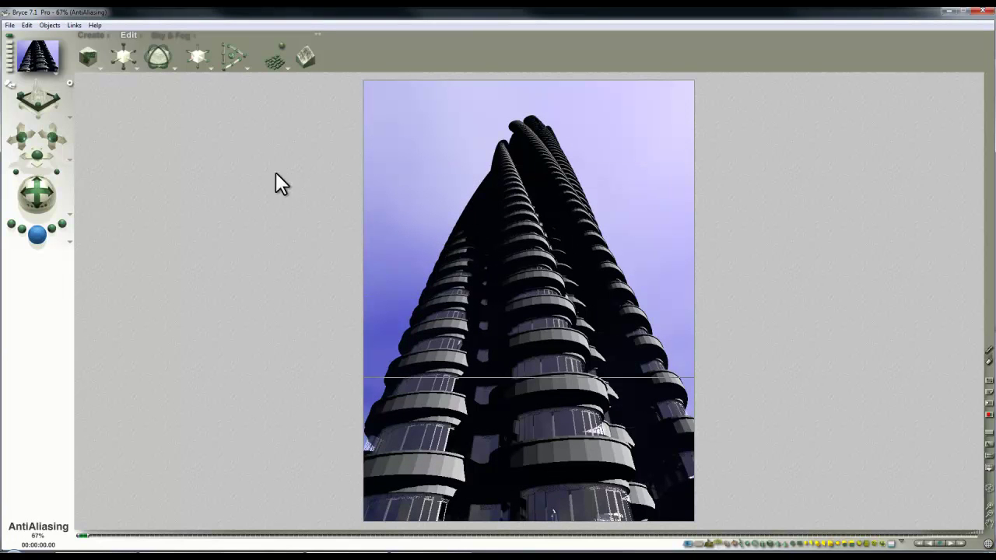
Step: Set up image-based lighting from the current sky in the Sky Lab with sunlight disabled and the backdrop off, and preview the scene
{"action": "left_click", "coordinate": [166, 36]}
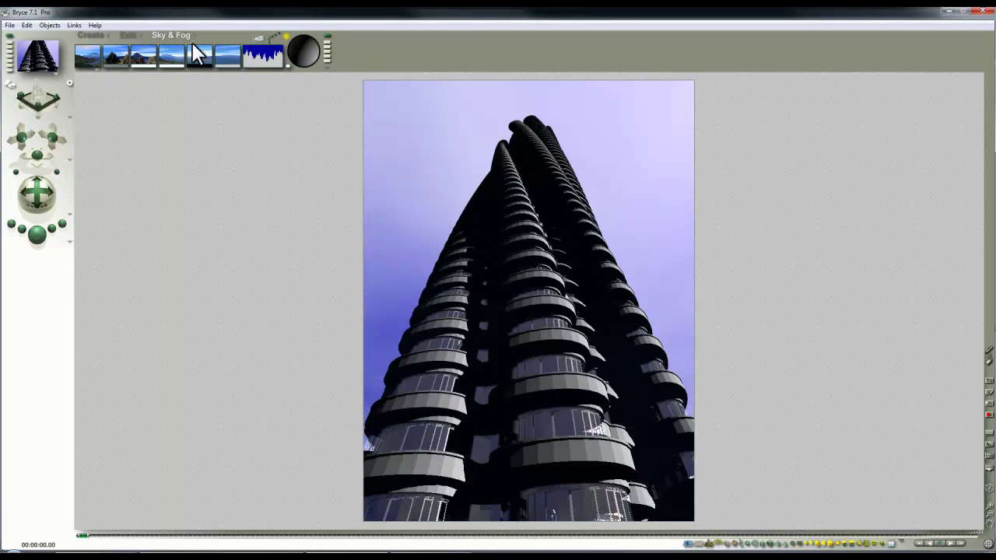
{"action": "left_click", "coordinate": [261, 49]}
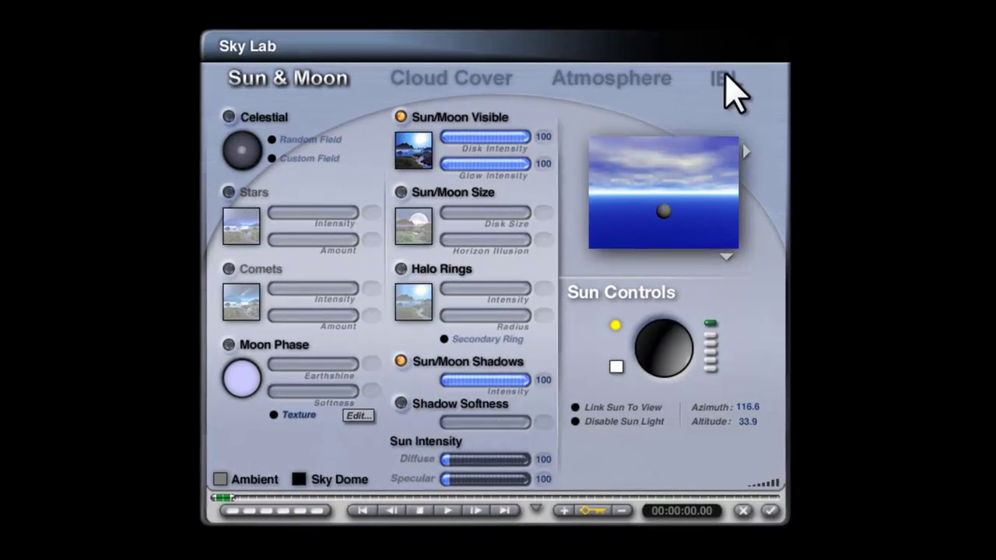
{"action": "left_click", "coordinate": [664, 132]}
{"action": "left_click", "coordinate": [415, 260]}
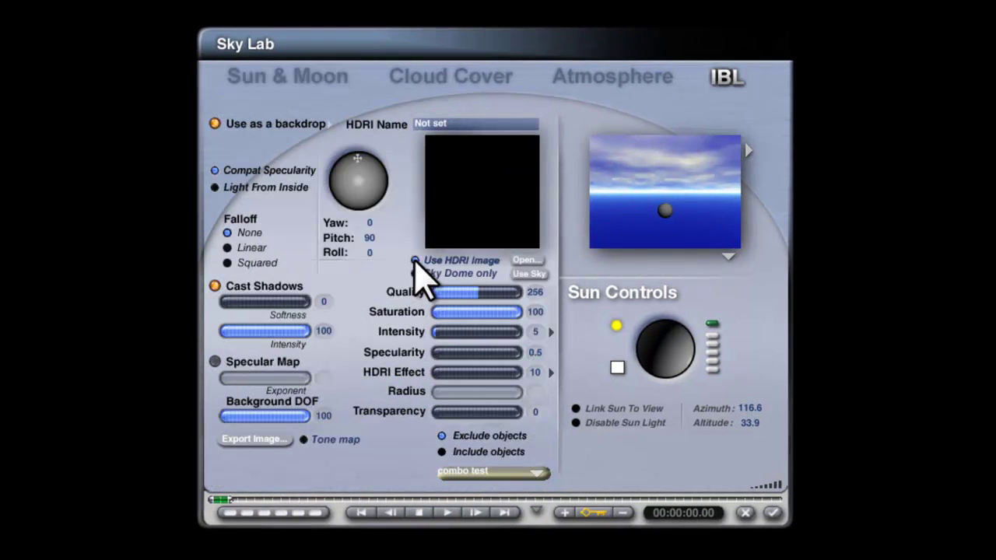
{"action": "left_click", "coordinate": [529, 275]}
{"action": "left_click", "coordinate": [611, 330]}
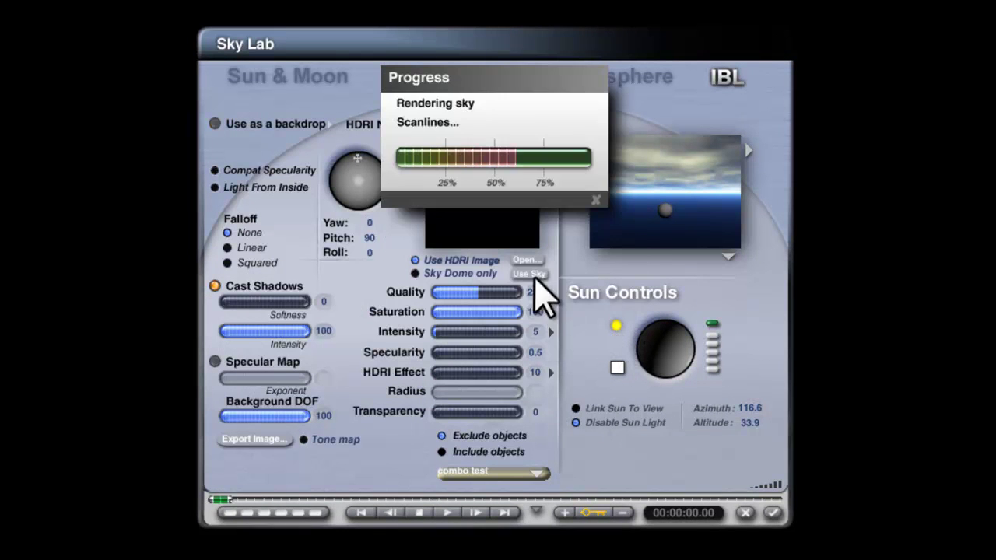
{"action": "left_click", "coordinate": [728, 257]}
{"action": "left_click", "coordinate": [745, 268]}
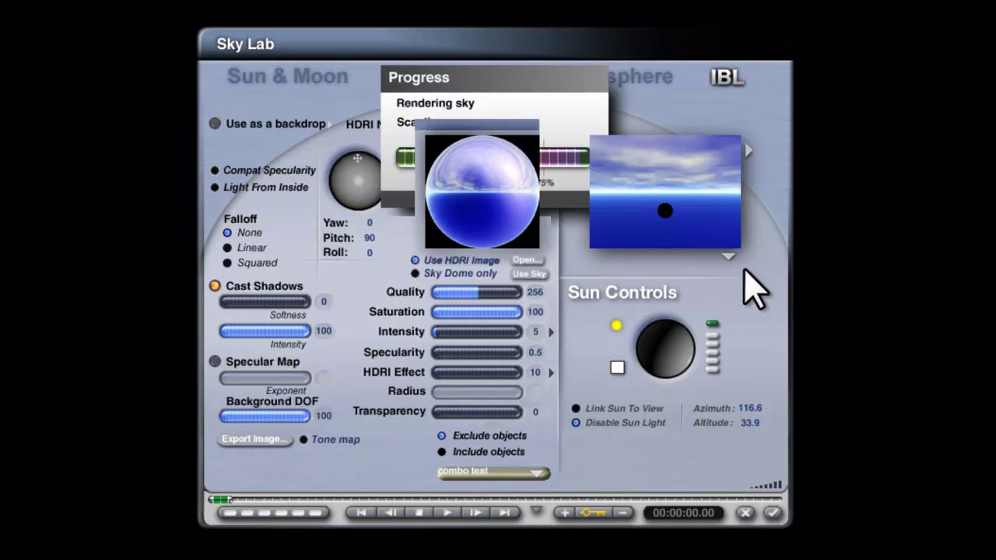
Step: Set the image-based light's HDRI Effect to 50 and its Quality to 16
{"action": "left_click", "coordinate": [536, 372]}
{"action": "type", "text": "5"}
{"action": "type", "text": "0"}
{"action": "key", "text": "Return"}
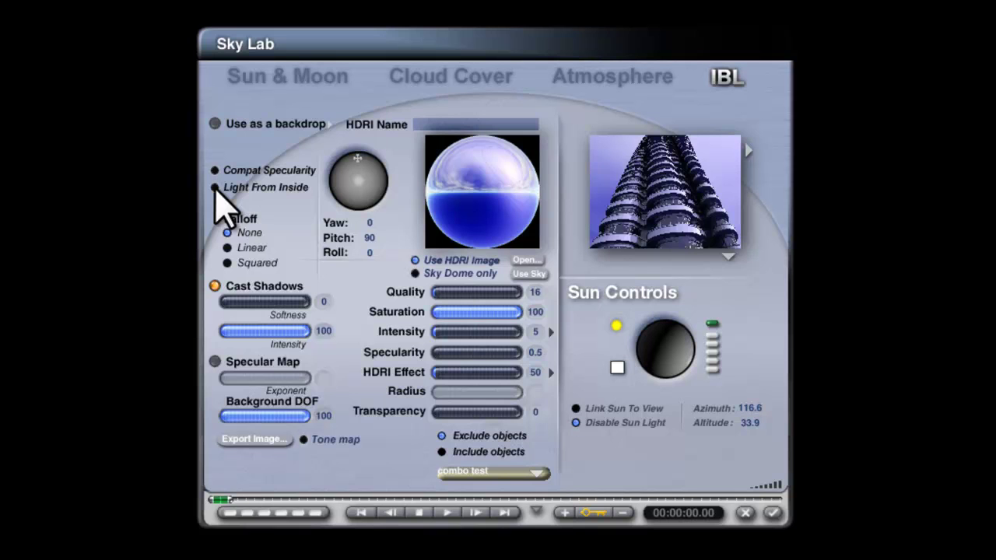
Step: Enable Light From Inside for the image-based light, turn off Cast Shadows, set Specularity to 0 and choose Ignore tone mapping
{"action": "left_click", "coordinate": [215, 286]}
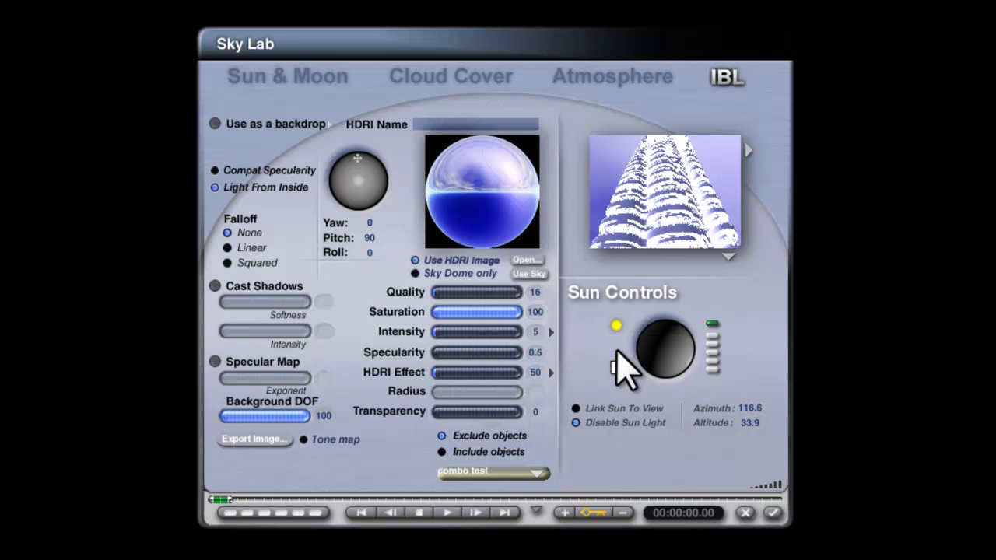
{"action": "left_click", "coordinate": [540, 354]}
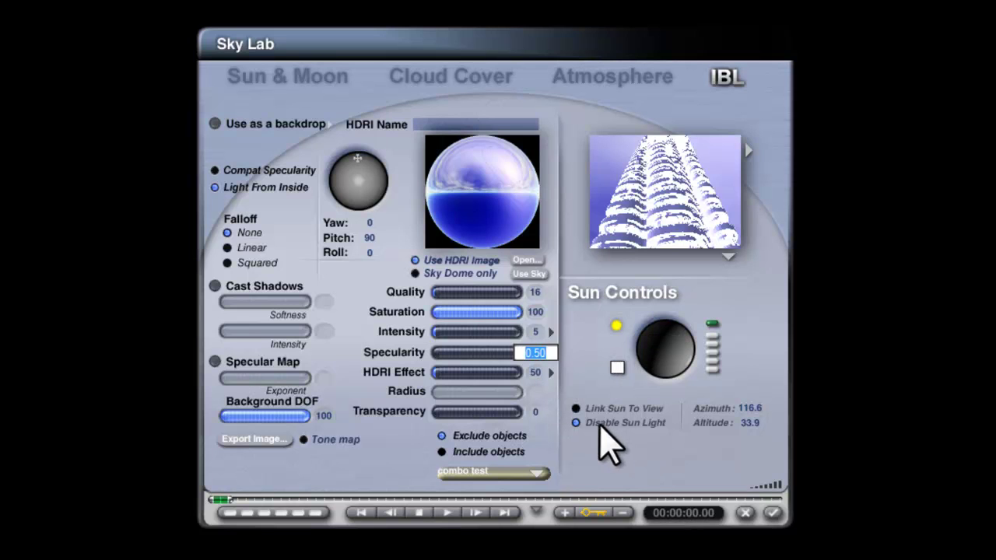
{"action": "type", "text": "0"}
{"action": "left_click", "coordinate": [551, 373]}
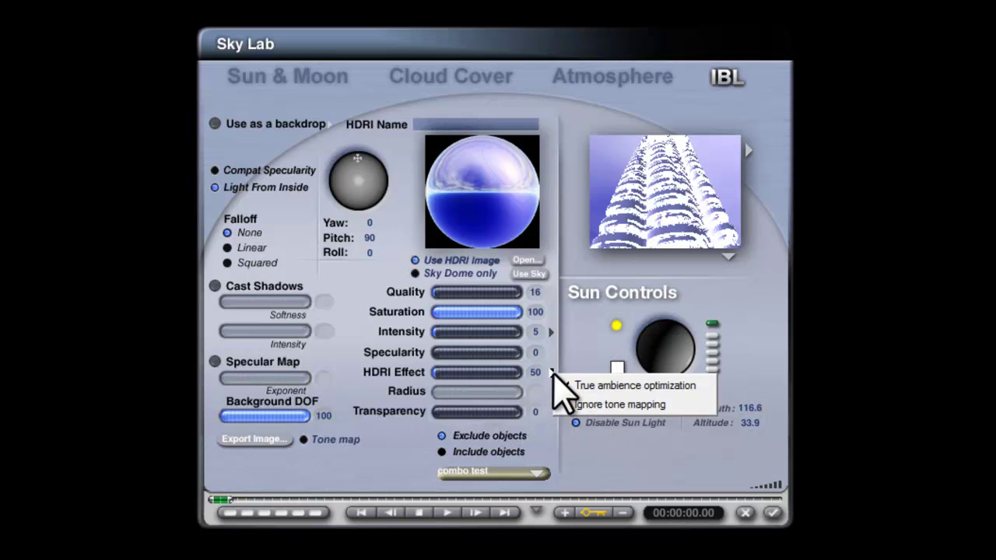
{"action": "left_click", "coordinate": [620, 404]}
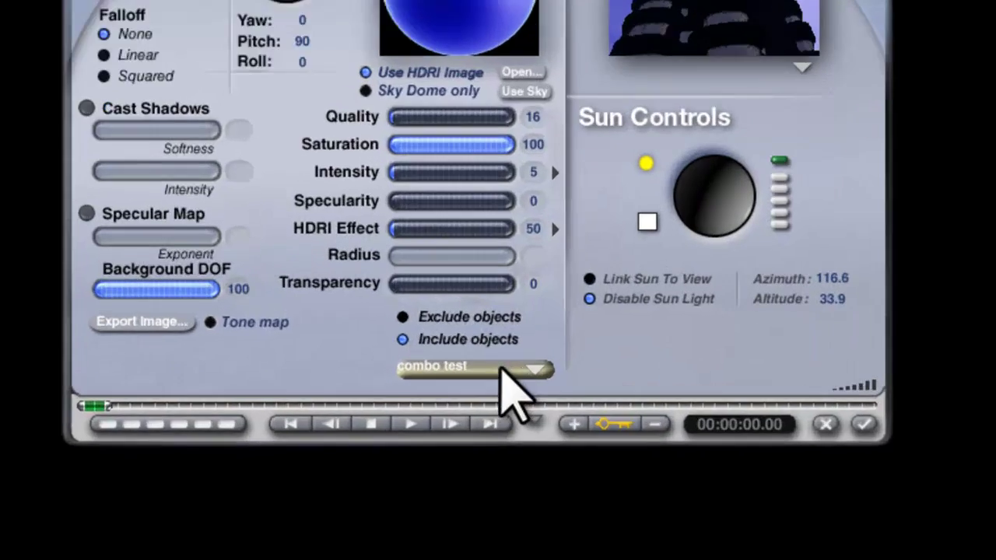
Step: Restrict the image-based light to include only objects in the Background family, and accept the sky settings
{"action": "left_click", "coordinate": [532, 473]}
{"action": "left_click", "coordinate": [589, 482]}
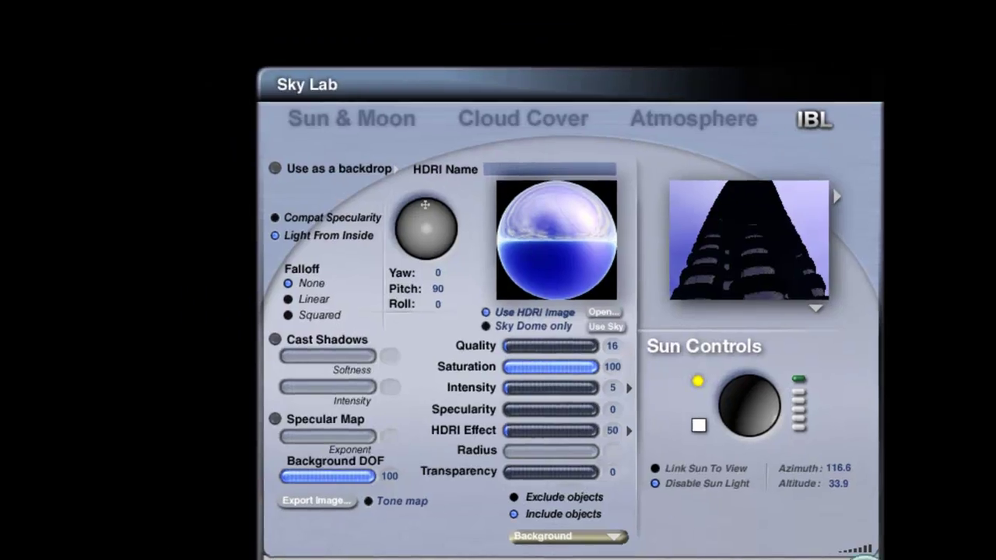
{"action": "left_click", "coordinate": [778, 534]}
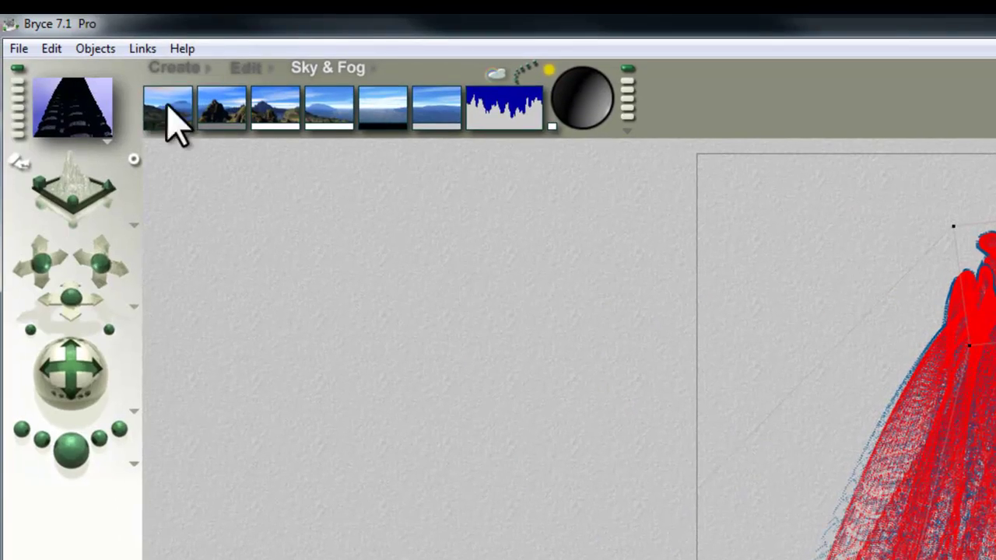
Step: Add a radial light at the base of the towers and show it in a side-on view
{"action": "left_click", "coordinate": [175, 67]}
{"action": "left_click", "coordinate": [859, 445]}
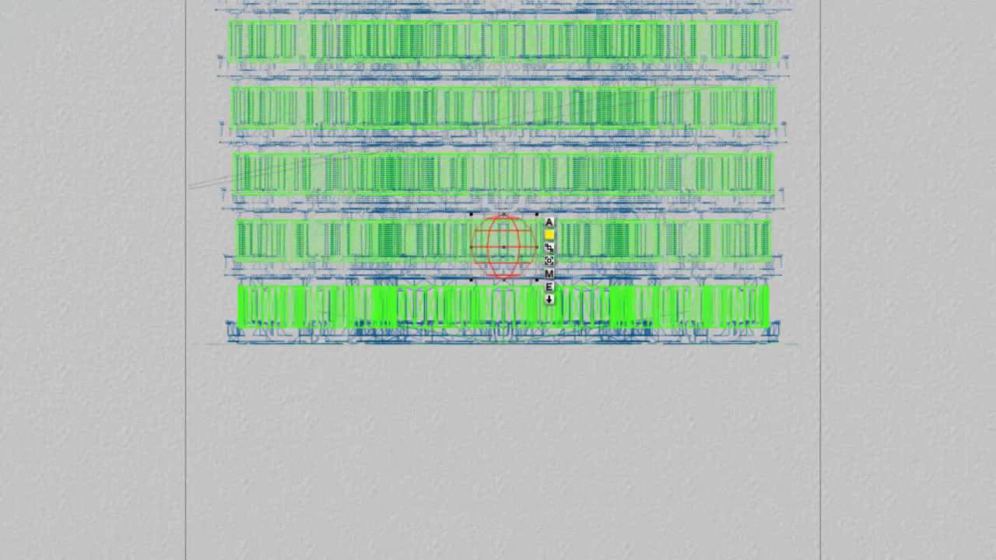
{"action": "key", "text": "ctrl+minus"}
{"action": "key", "text": "ctrl+minus"}
{"action": "key", "text": "ctrl+minus"}
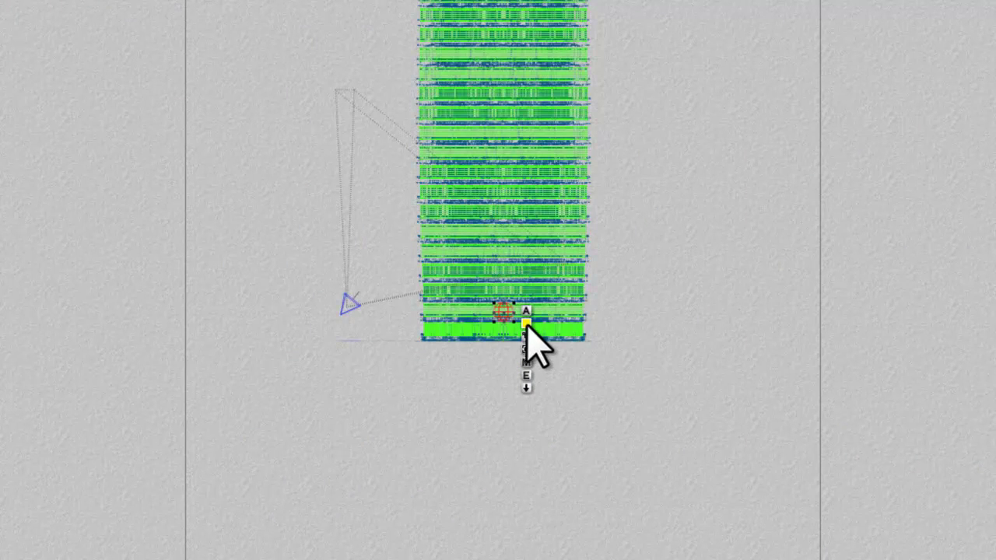
Step: Assign the radial light to the orange Background family and name it Background
{"action": "left_click", "coordinate": [530, 325]}
{"action": "left_click", "coordinate": [650, 423]}
{"action": "key", "text": "Return"}
{"action": "left_click", "coordinate": [526, 313]}
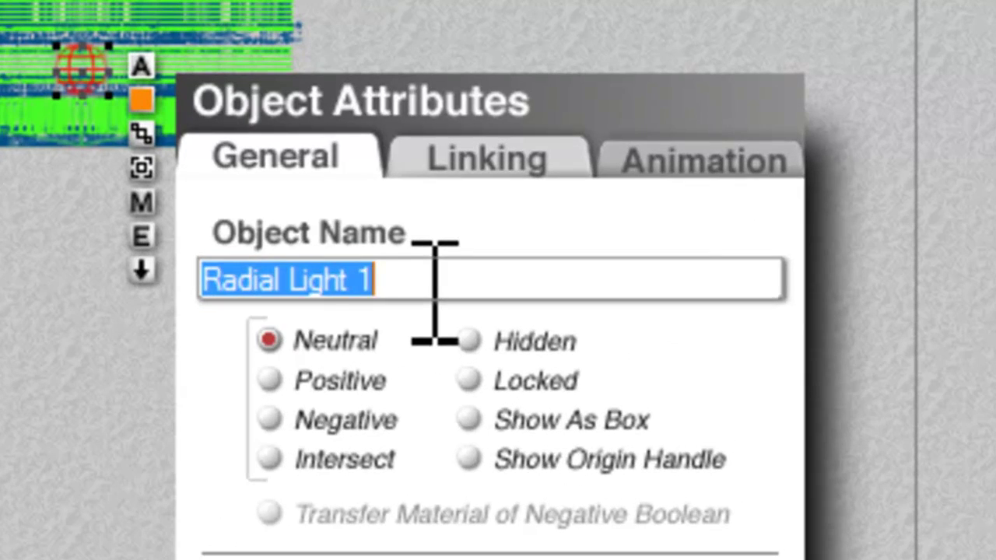
{"action": "type", "text": "Backg"}
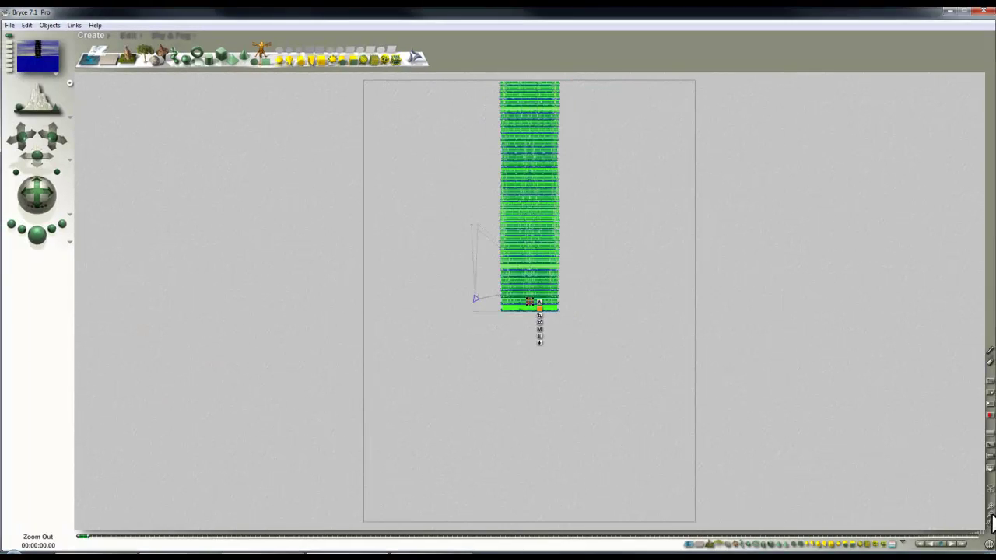
Step: Enlarge the radial light until its sphere encloses the full height of the towers, raising it to surround them
{"action": "left_click", "coordinate": [990, 518]}
{"action": "left_click", "coordinate": [132, 36]}
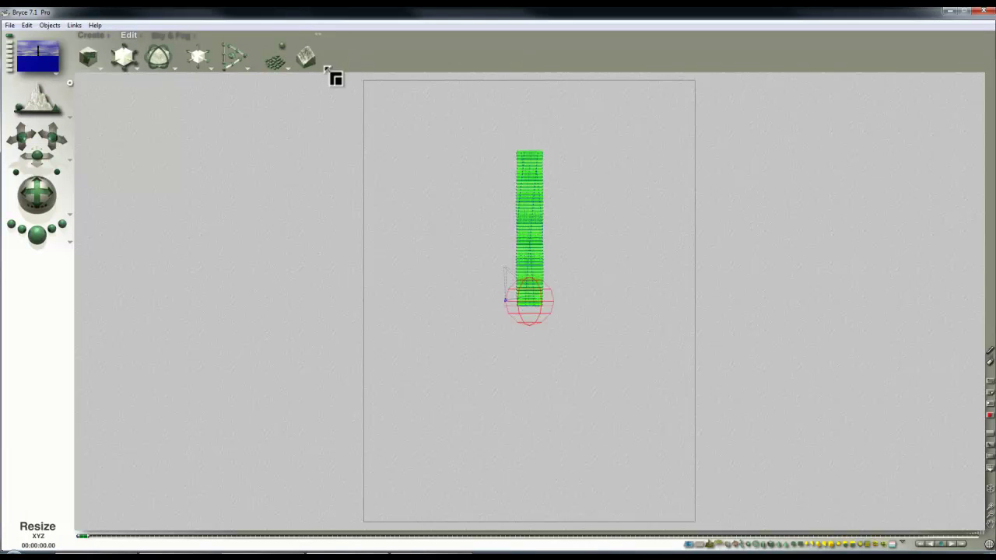
{"action": "left_click_drag", "start_coordinate": [340, 62], "coordinate": [359, 59]}
{"action": "left_click_drag", "start_coordinate": [124, 58], "coordinate": [311, 62]}
{"action": "left_click_drag", "start_coordinate": [550, 329], "coordinate": [550, 263]}
Step: Give the radial light True Ambience Optimization and limit its influence to include only the Background family
{"action": "left_click", "coordinate": [628, 168]}
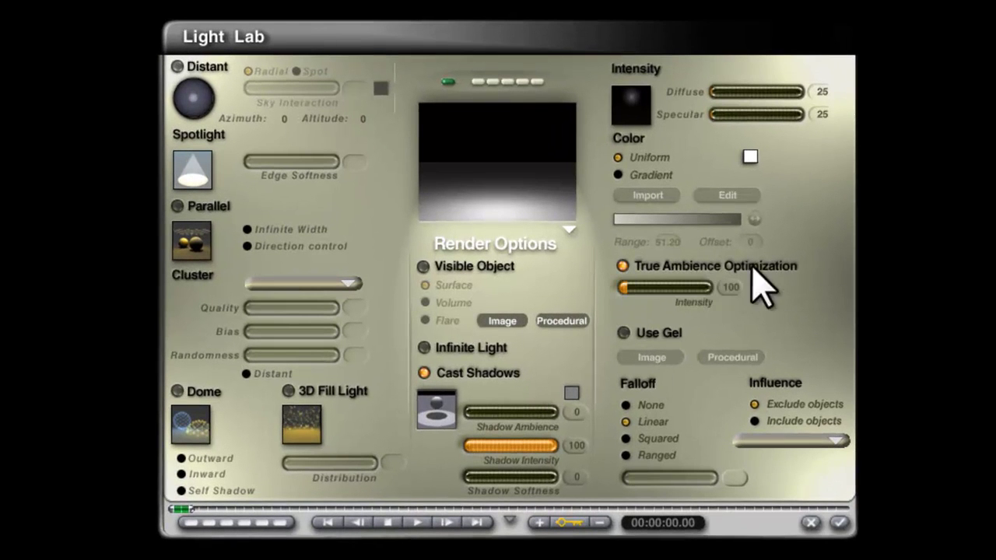
{"action": "left_click", "coordinate": [758, 421]}
{"action": "left_click", "coordinate": [786, 440]}
{"action": "left_click", "coordinate": [784, 534]}
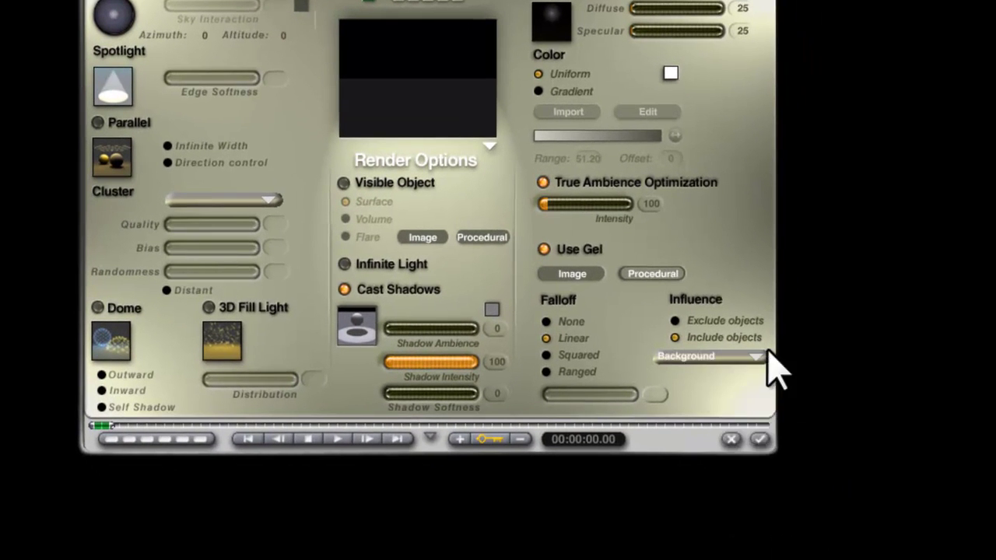
Step: Apply a procedural gel to the radial light, keeping a plain material with 100 diffusion, and accept the light settings
{"action": "left_click", "coordinate": [657, 282]}
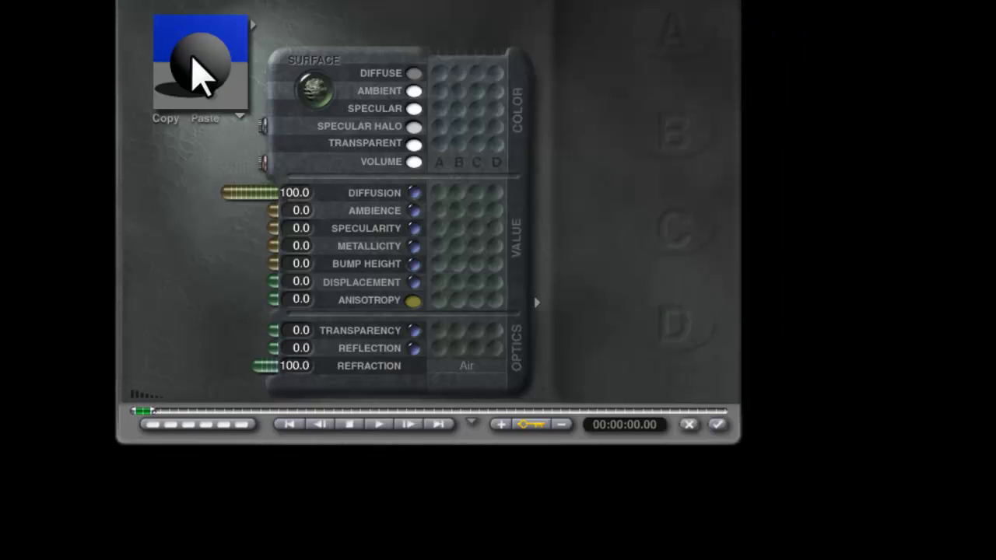
{"action": "left_click", "coordinate": [723, 425]}
{"action": "left_click", "coordinate": [760, 438]}
Step: Return to the camera view and set the render quality to Premium with 4 rays per pixel
{"action": "key", "text": "1"}
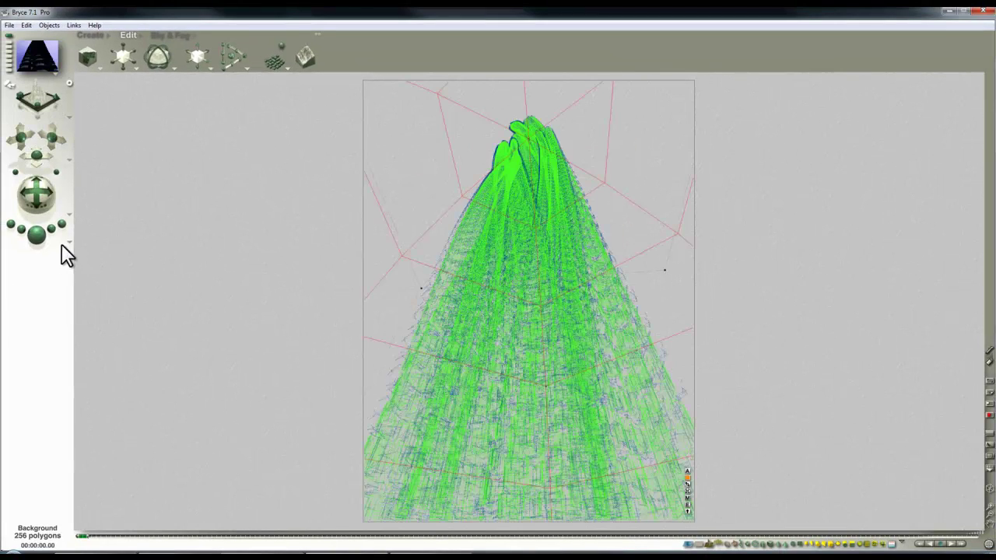
{"action": "left_click", "coordinate": [69, 243]}
{"action": "left_click", "coordinate": [122, 295]}
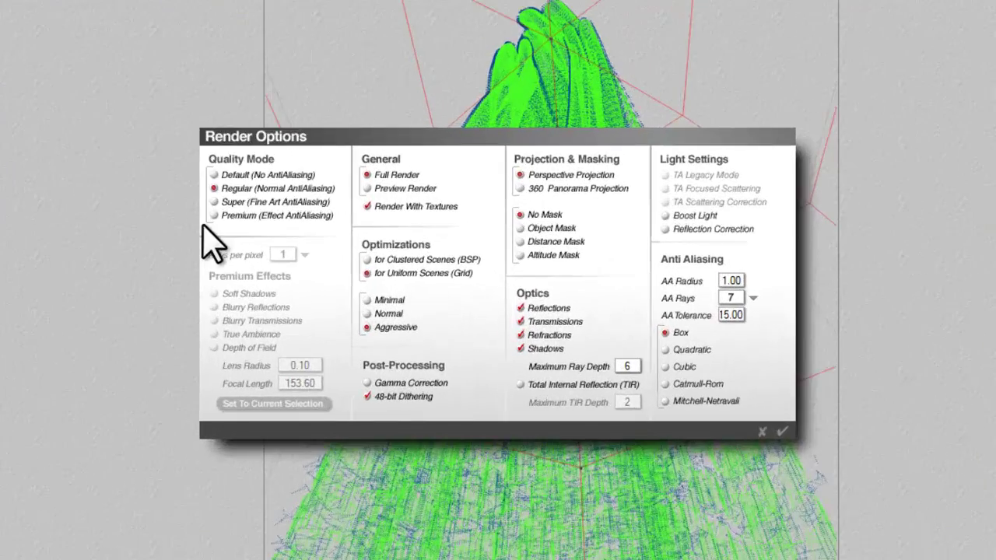
{"action": "left_click", "coordinate": [182, 208]}
{"action": "left_click", "coordinate": [285, 253]}
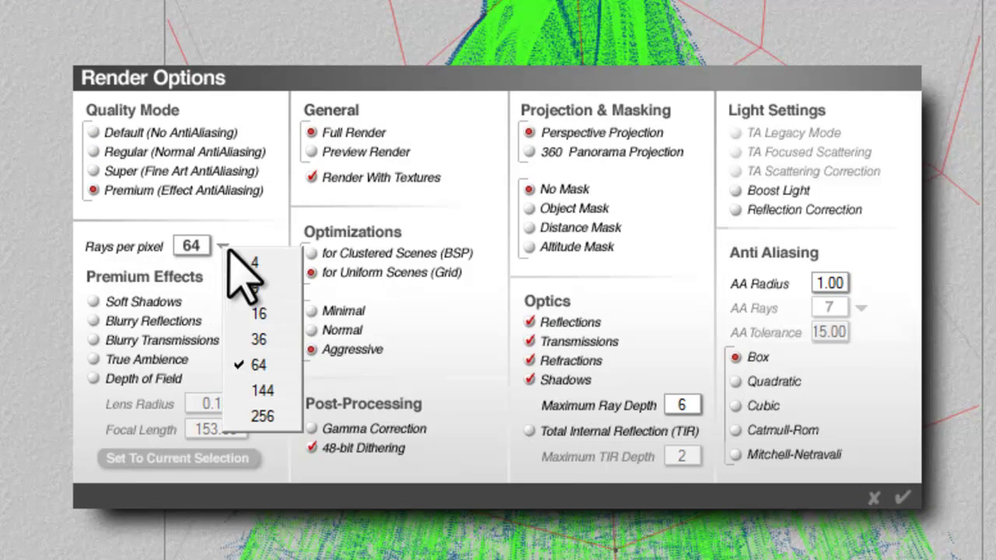
{"action": "left_click", "coordinate": [248, 260]}
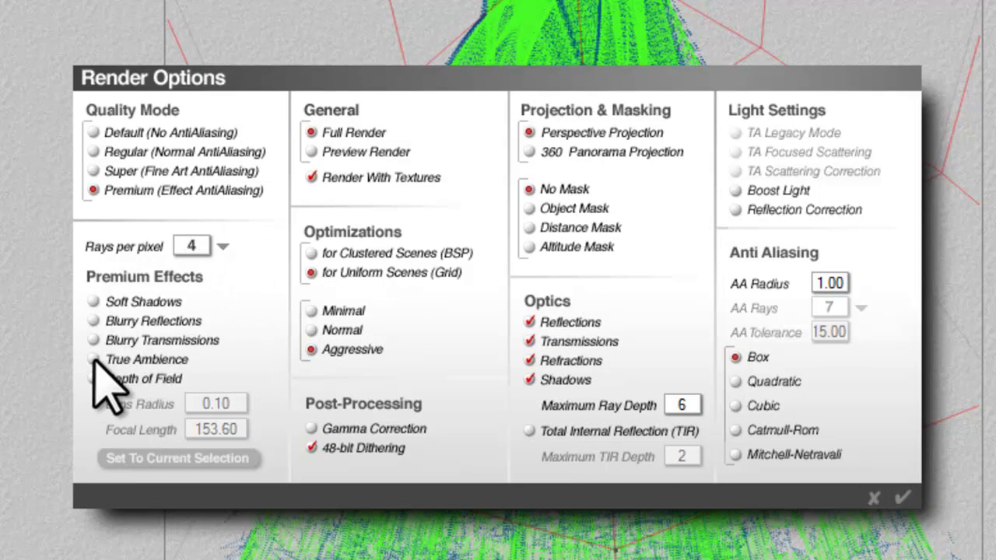
Step: Enable True Ambience, TA Scattering Correction and Boost Light for rendering, and set the maximum ray depth to 4
{"action": "left_click", "coordinate": [94, 359]}
{"action": "left_click", "coordinate": [736, 171]}
{"action": "left_click", "coordinate": [736, 191]}
{"action": "left_click", "coordinate": [683, 405]}
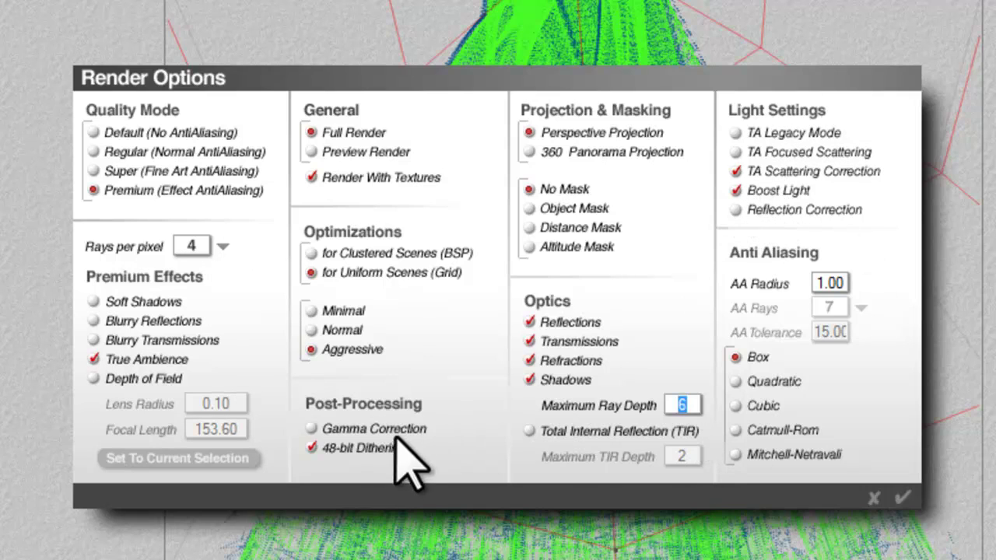
{"action": "type", "text": "4"}
{"action": "left_click", "coordinate": [903, 498]}
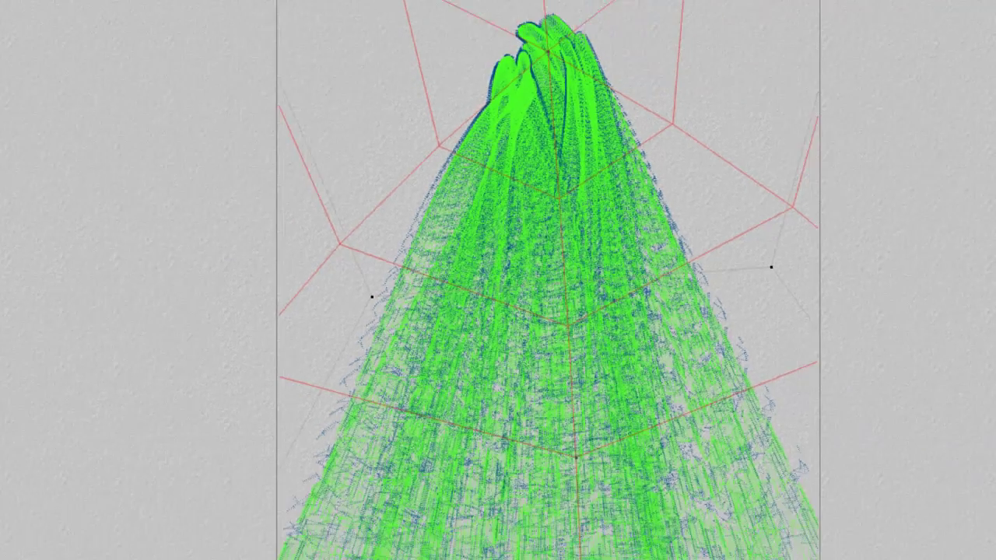
Step: Render the scene and try the image-based light's HDRI Effect at 100 and 200
{"action": "left_click", "coordinate": [37, 234]}
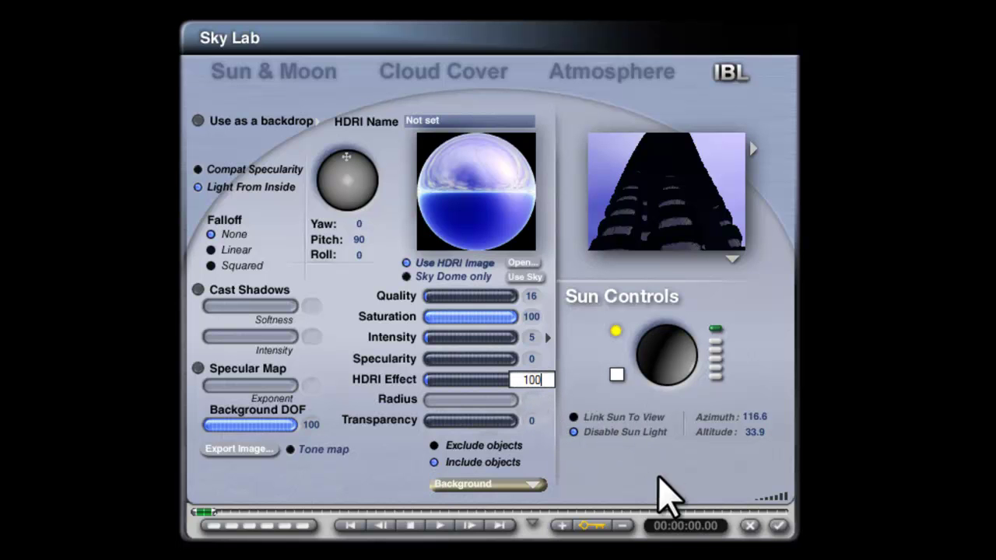
{"action": "left_click", "coordinate": [778, 527]}
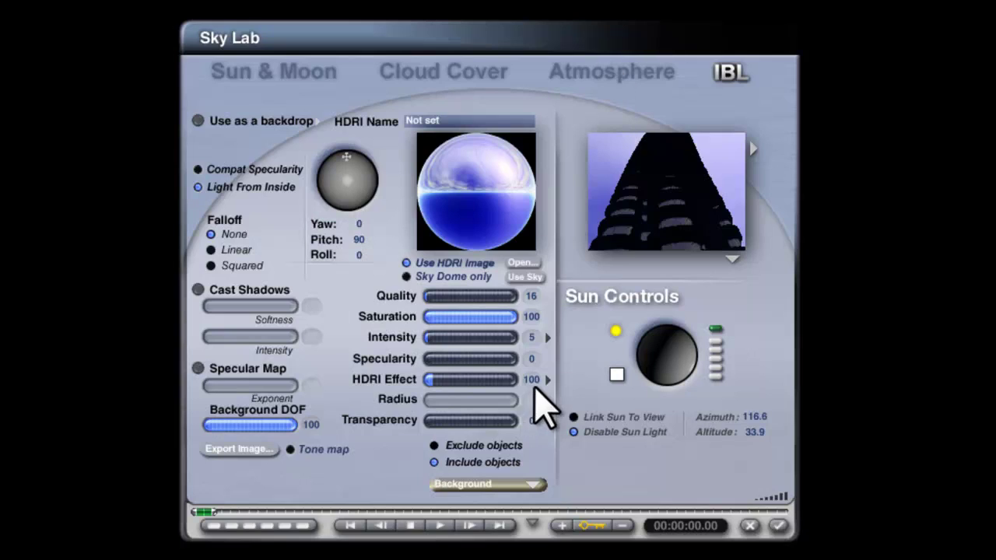
{"action": "left_click", "coordinate": [532, 379]}
{"action": "type", "text": "200"}
{"action": "key", "text": "Return"}
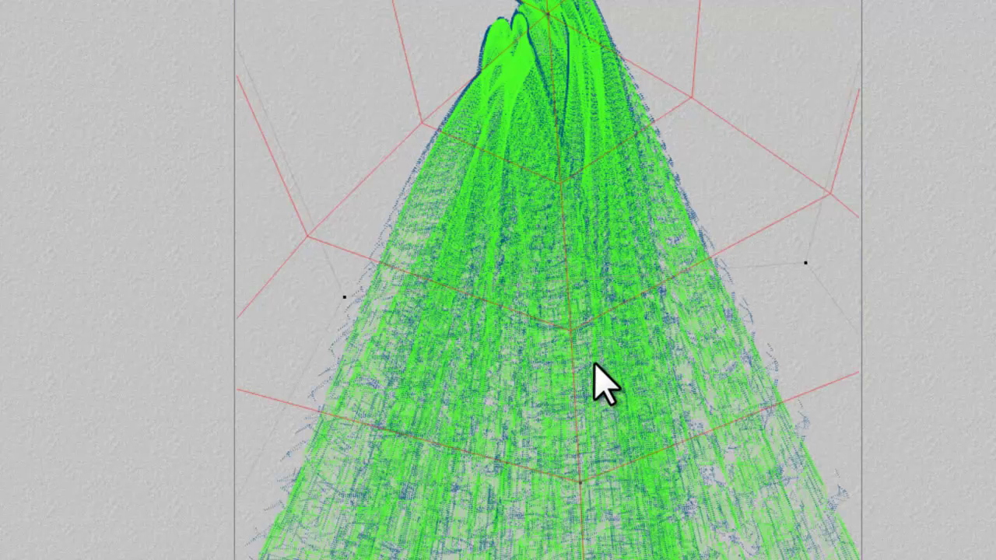
Step: Select the towers together with the surrounding light, try to rotate them slightly around the X axis, and render the camera view
{"action": "key", "text": "4"}
{"action": "left_click_drag", "start_coordinate": [680, 467], "coordinate": [529, 31]}
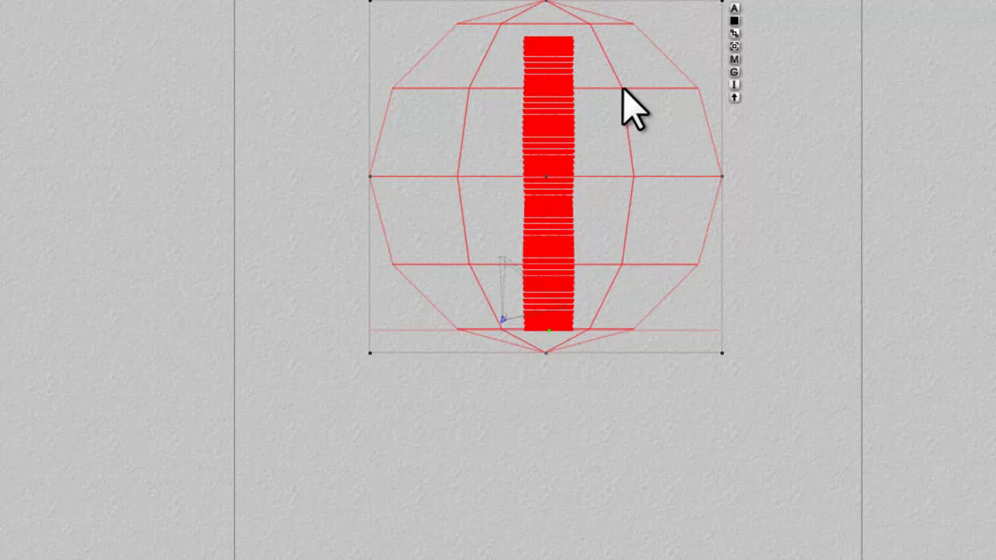
{"action": "key", "text": "1"}
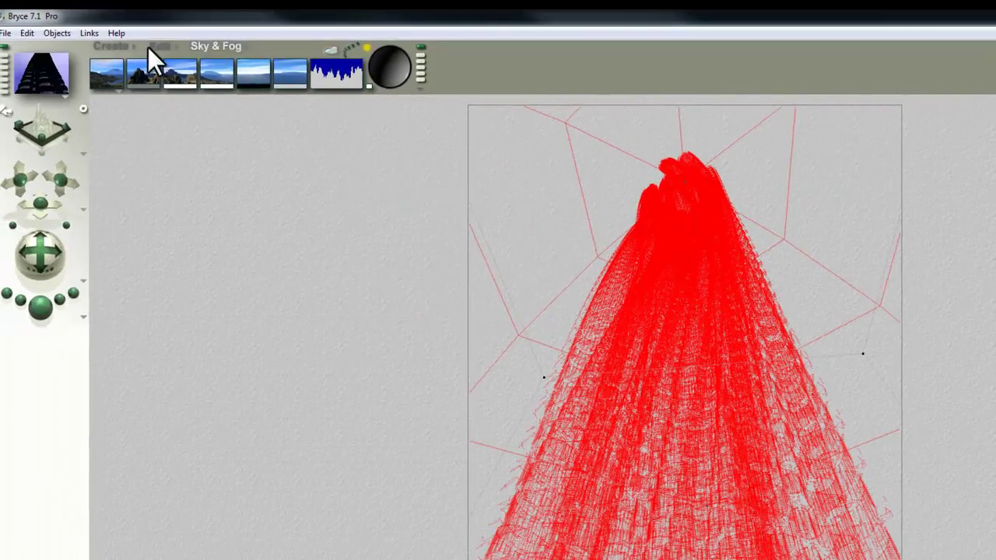
{"action": "left_click", "coordinate": [157, 47]}
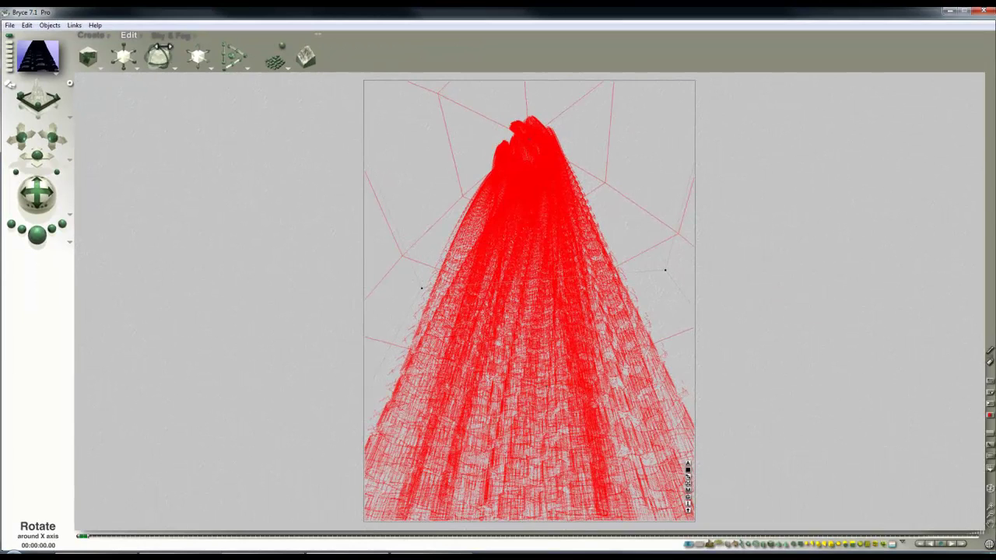
{"action": "left_click_drag", "start_coordinate": [163, 46], "coordinate": [165, 46]}
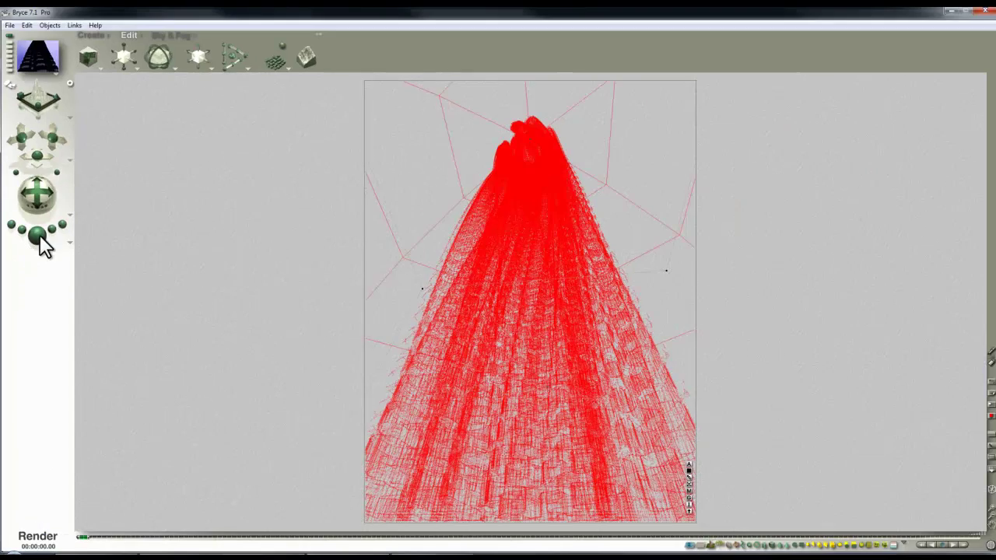
{"action": "key", "text": "ctrl+r"}
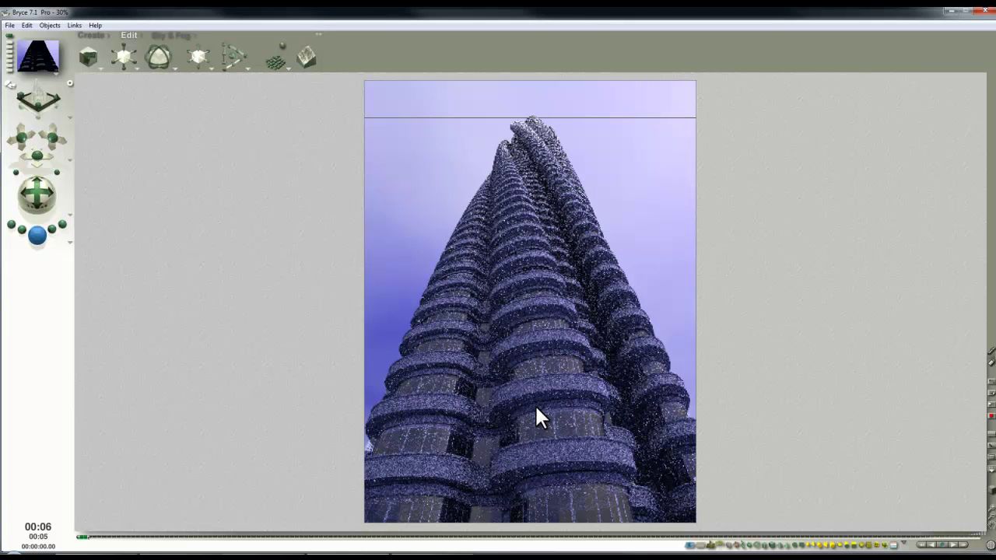
{"action": "left_click", "coordinate": [510, 300]}
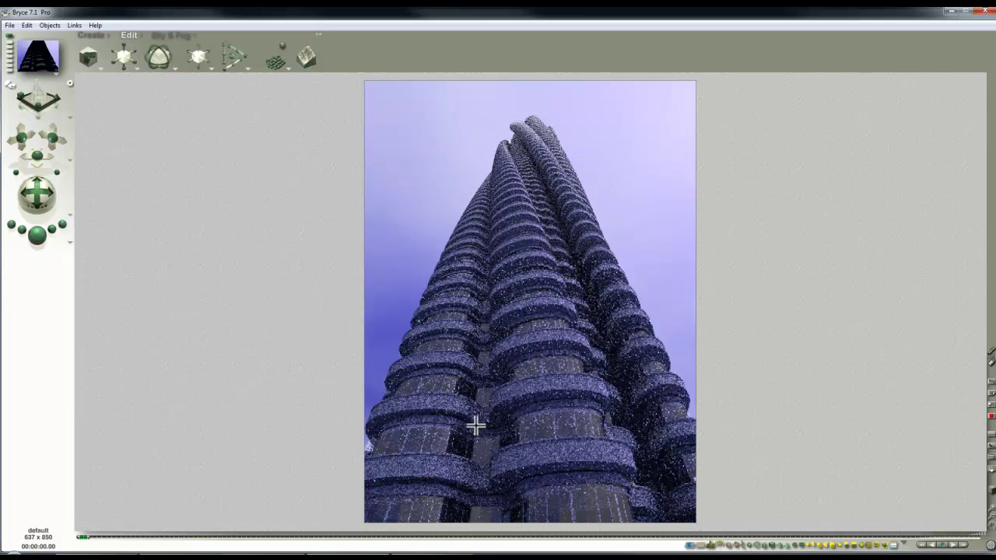
Step: Set the image-based light's HDRI Effect to 176 in the Sky Lab
{"action": "left_click", "coordinate": [176, 30]}
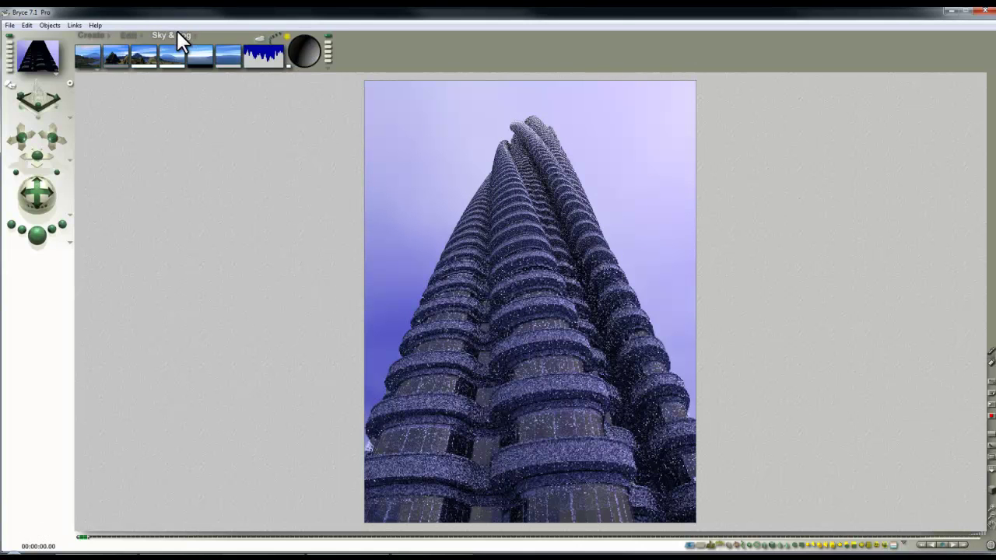
{"action": "left_click", "coordinate": [256, 36]}
{"action": "left_click", "coordinate": [526, 343]}
{"action": "type", "text": "176"}
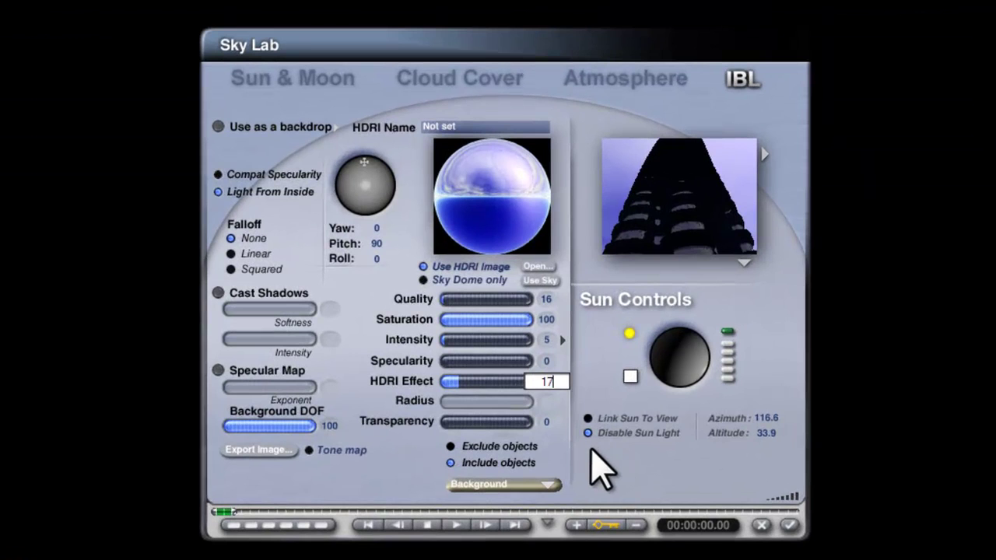
{"action": "key", "text": "Return"}
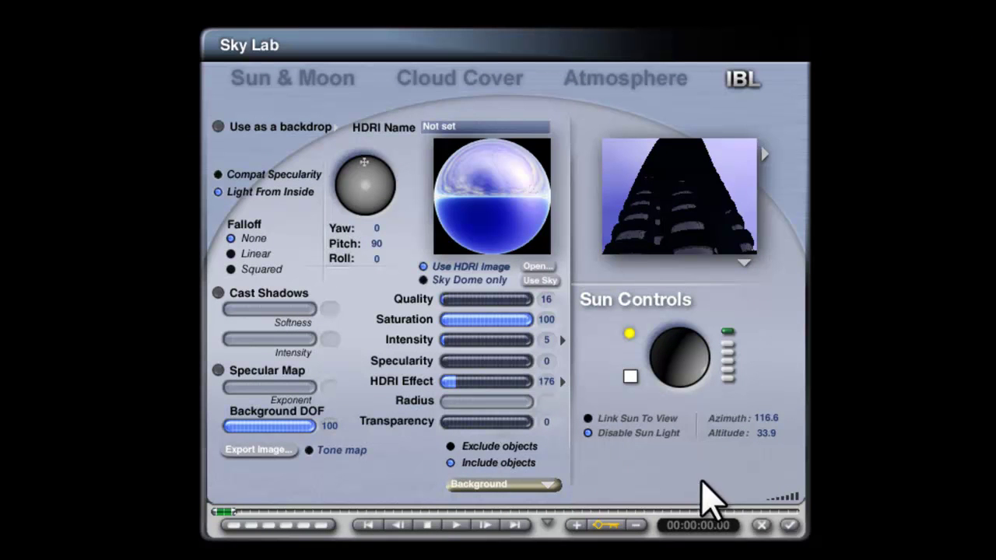
Step: Re-enable sunlight, aim the sun at azimuth 99.8 and altitude 36.9, and render the towers
{"action": "left_click", "coordinate": [594, 430]}
{"action": "left_click_drag", "start_coordinate": [701, 373], "coordinate": [688, 366]}
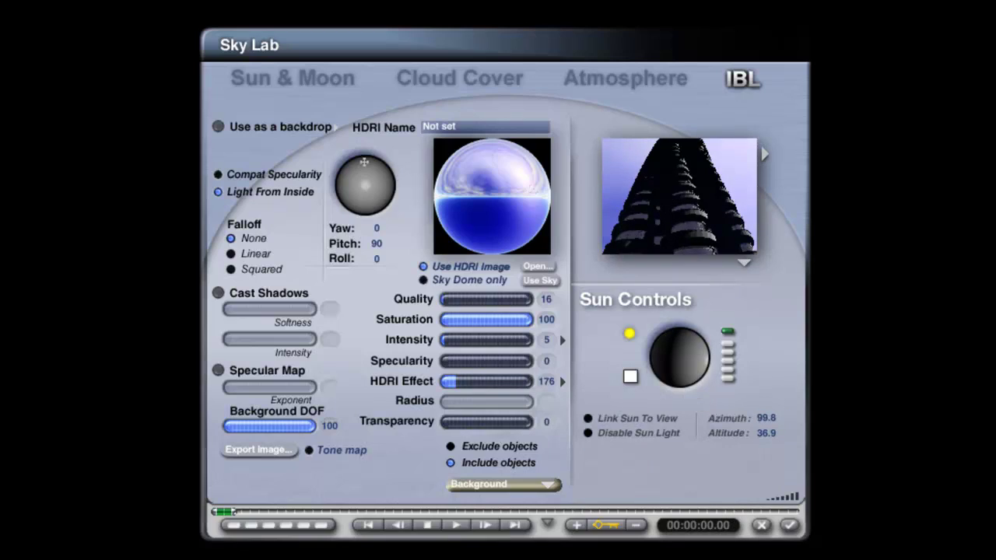
{"action": "left_click", "coordinate": [791, 527]}
{"action": "left_click", "coordinate": [34, 234]}
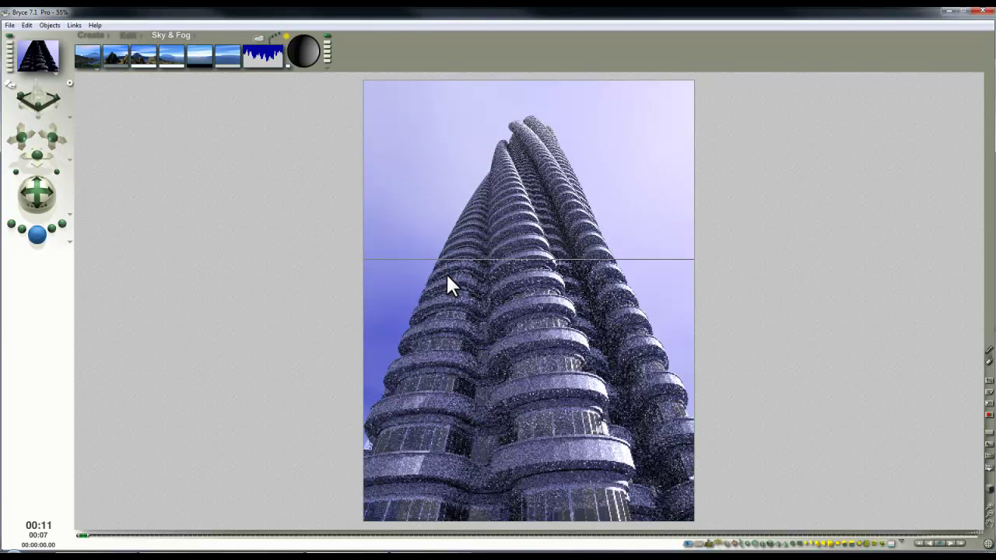
{"action": "left_click", "coordinate": [285, 288]}
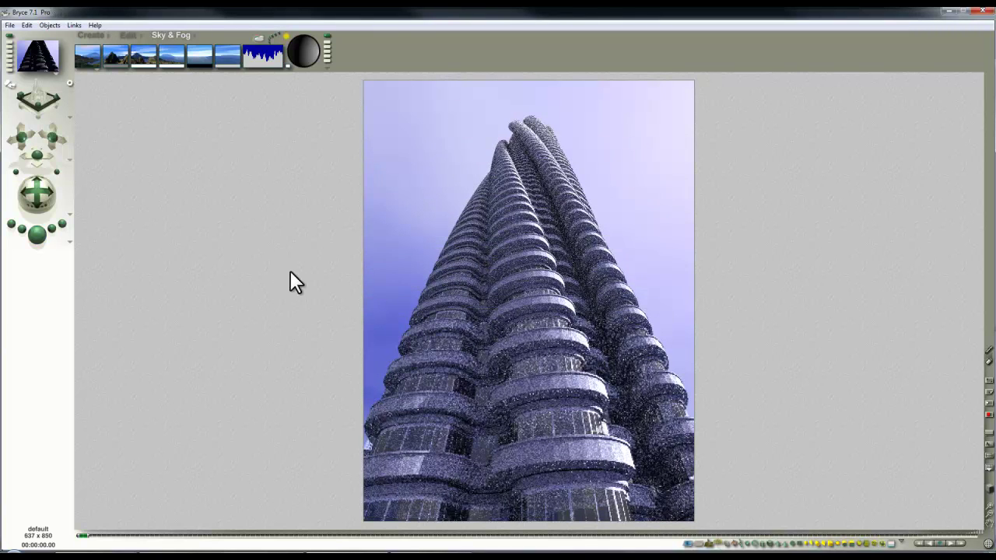
Step: Try rendering the towers at 256 rays per pixel in Premium quality with True Ambience
{"action": "left_click", "coordinate": [70, 241]}
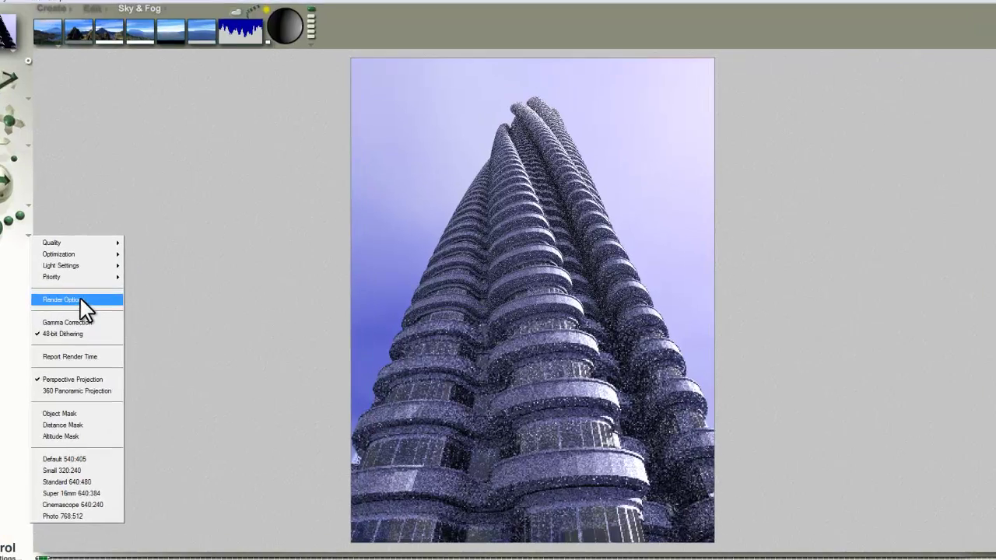
{"action": "left_click", "coordinate": [115, 300]}
{"action": "left_click", "coordinate": [379, 259]}
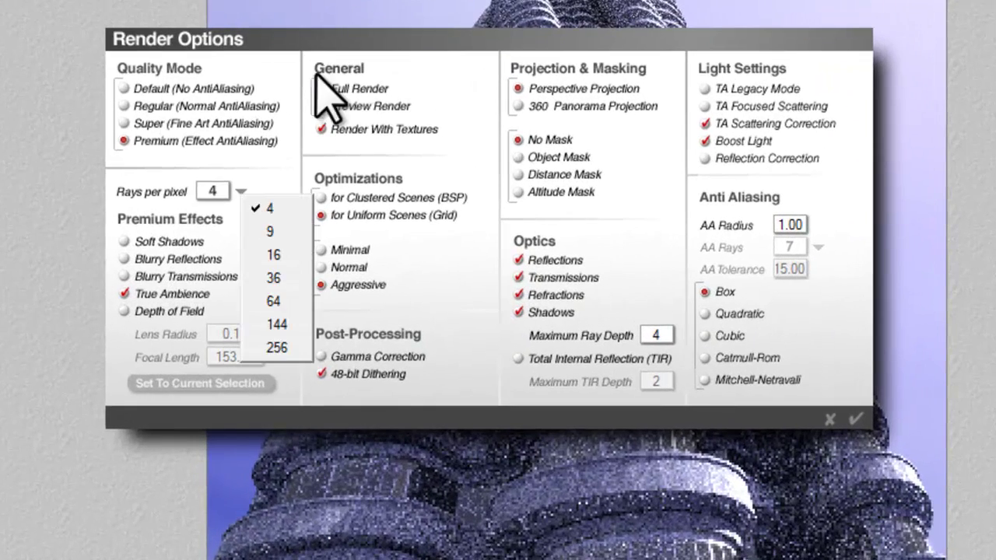
{"action": "left_click", "coordinate": [268, 301]}
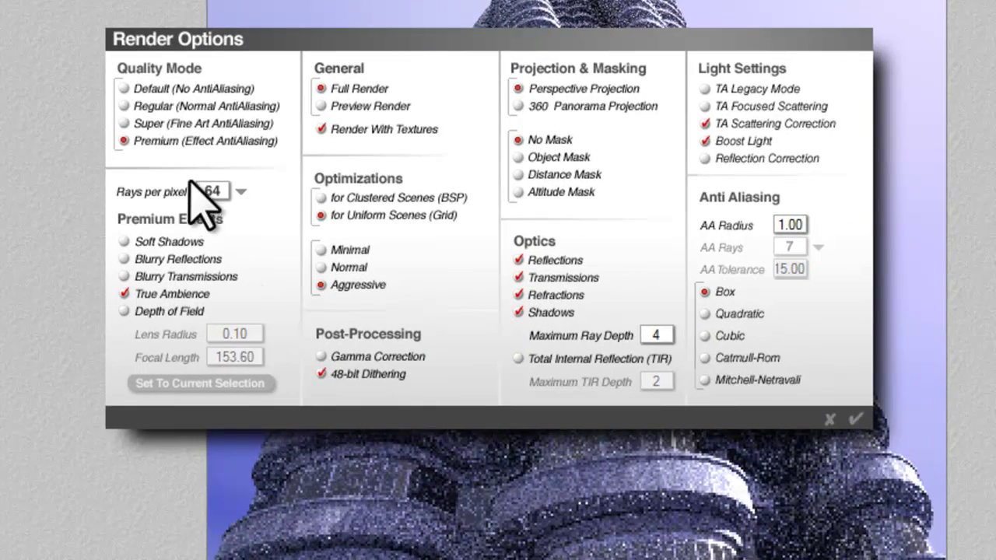
{"action": "left_click", "coordinate": [241, 191]}
{"action": "left_click", "coordinate": [284, 393]}
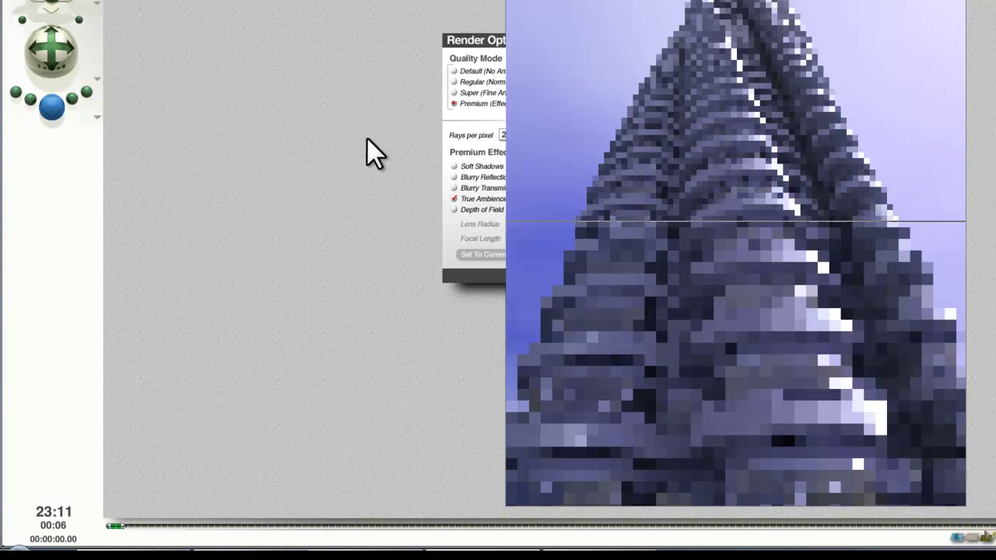
{"action": "left_click", "coordinate": [126, 533]}
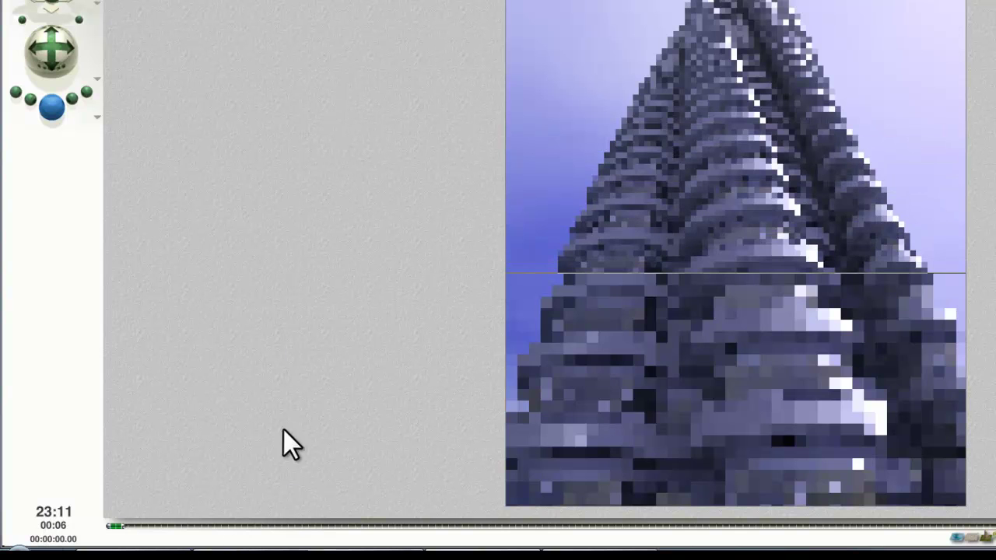
Step: Set the Premium render quality to 64 rays per pixel in the Render Options
{"action": "left_click", "coordinate": [97, 118]}
{"action": "left_click", "coordinate": [144, 199]}
{"action": "left_click", "coordinate": [527, 136]}
{"action": "left_click", "coordinate": [550, 207]}
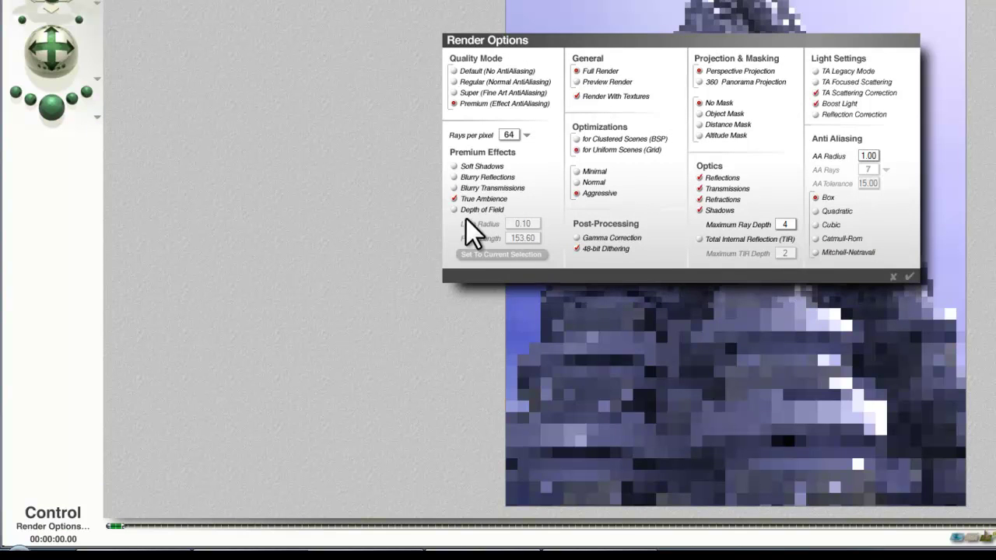
{"action": "left_click", "coordinate": [908, 276]}
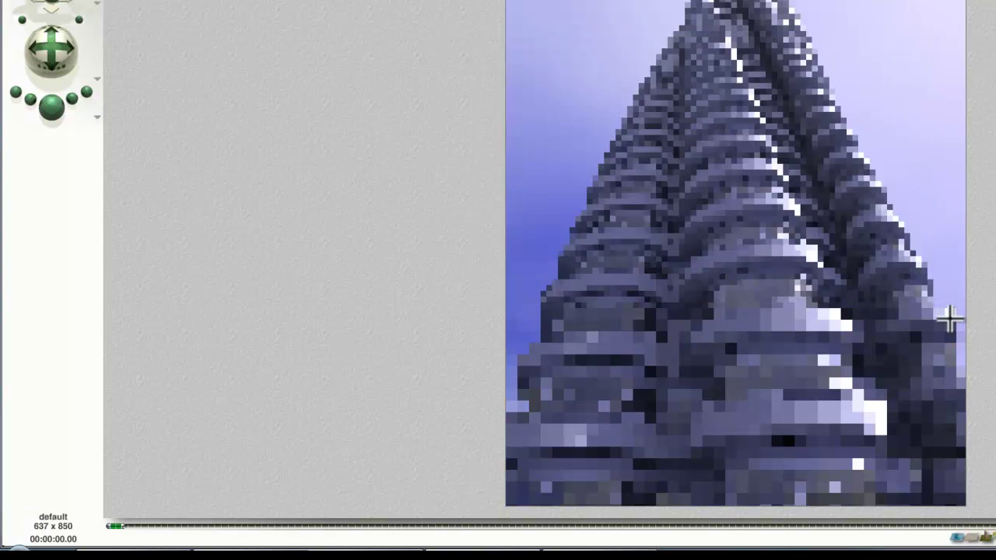
Step: Enable the sun's Shadow Softness with a value of 0 in the Sky Lab and render the towers
{"action": "left_click", "coordinate": [480, 129]}
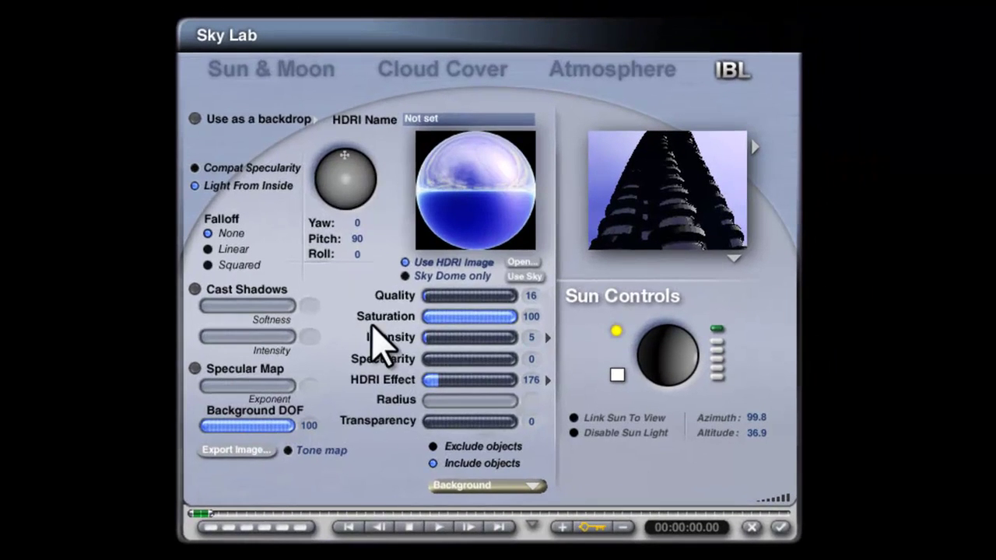
{"action": "left_click", "coordinate": [258, 79]}
{"action": "left_click", "coordinate": [391, 414]}
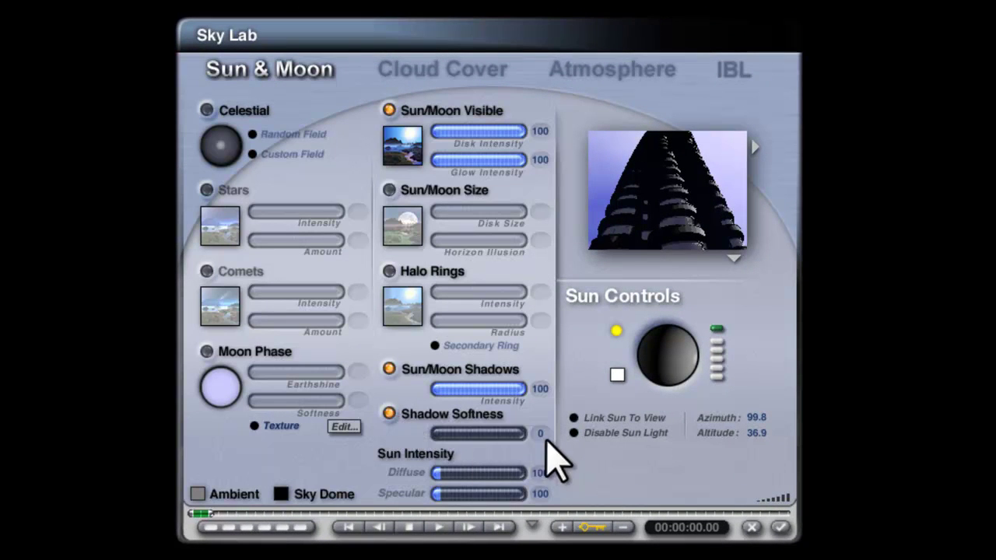
{"action": "left_click", "coordinate": [781, 527]}
{"action": "left_click", "coordinate": [29, 234]}
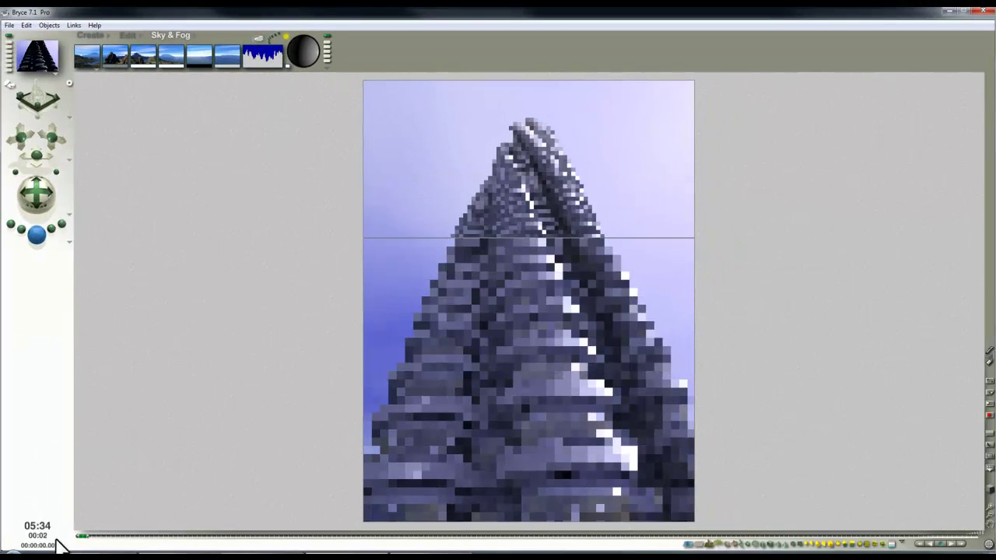